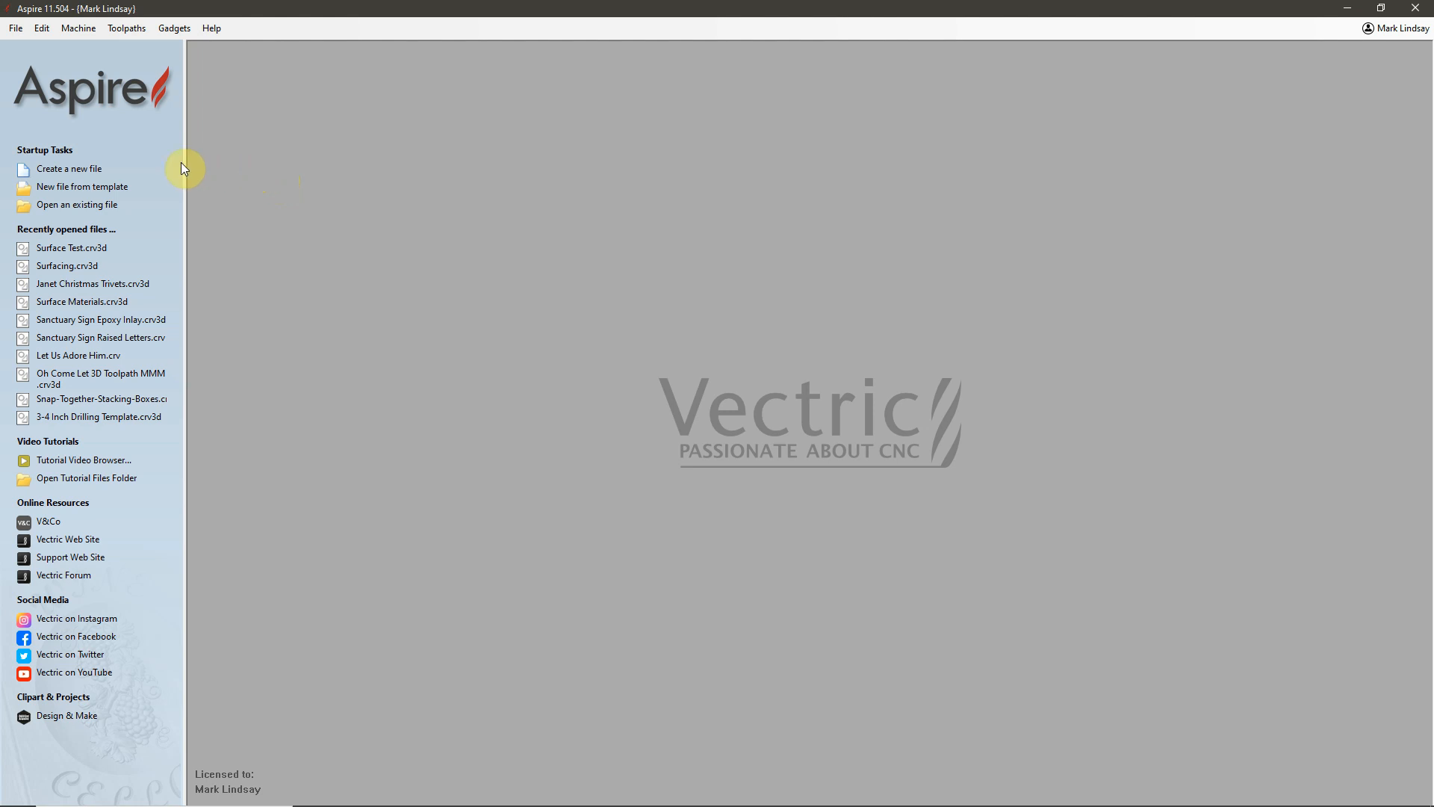
Create a new single-sided job 19 by 31 inches and 1.36 inches thick, with Z zero on the material surface and a centre datum.
{"action": "left_click", "coordinate": [74, 170]}
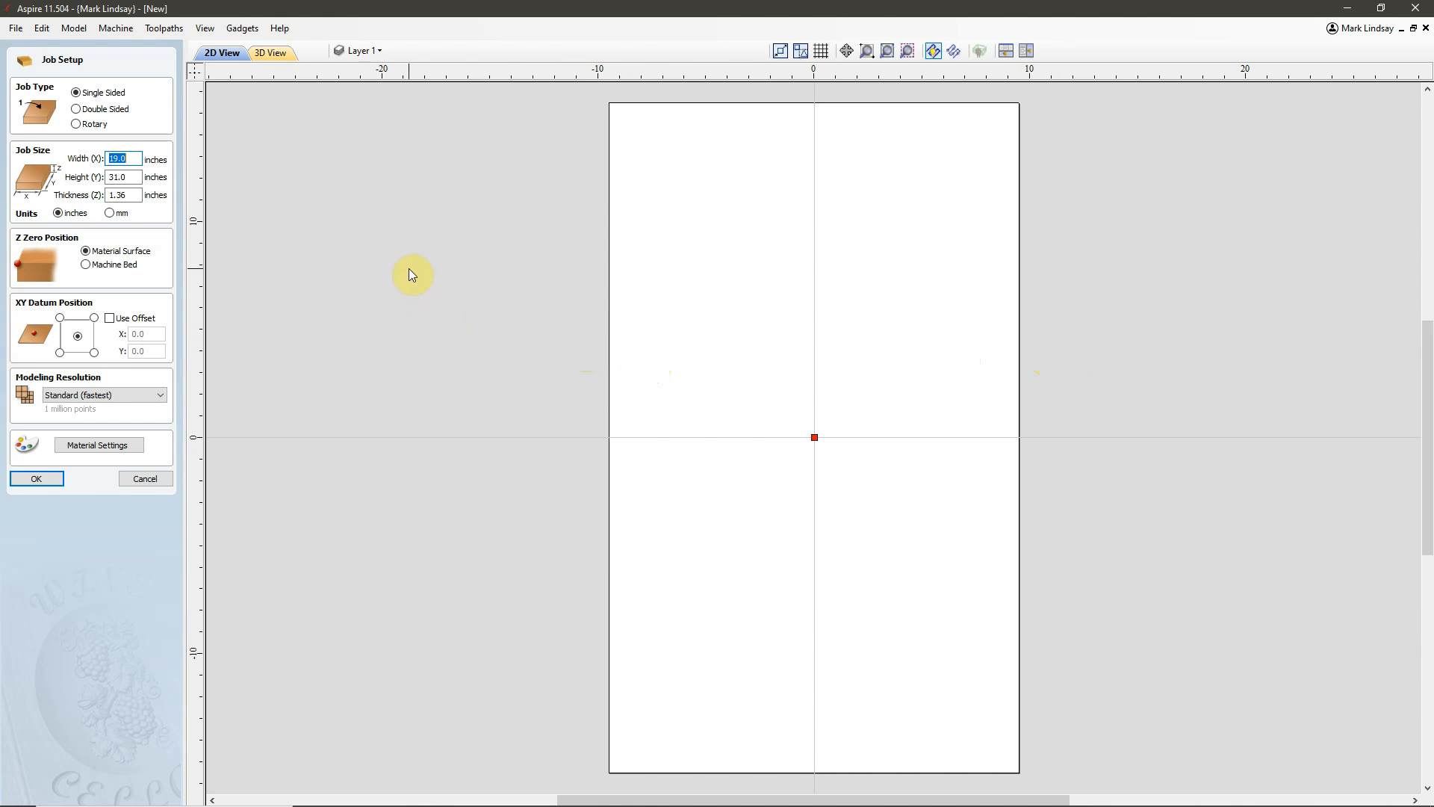
{"action": "left_click", "coordinate": [131, 195]}
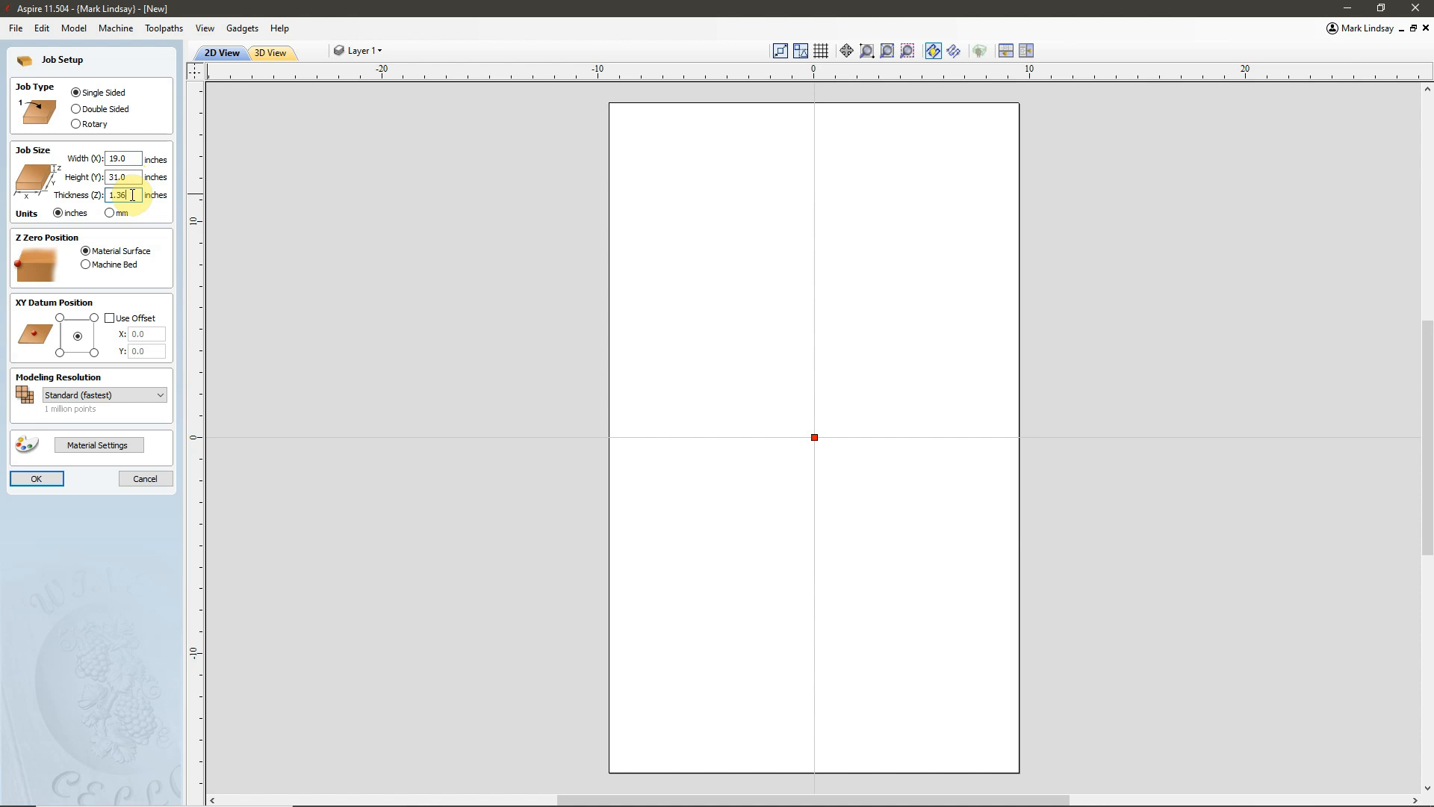
{"action": "left_click_drag", "start_coordinate": [133, 195], "coordinate": [104, 196]}
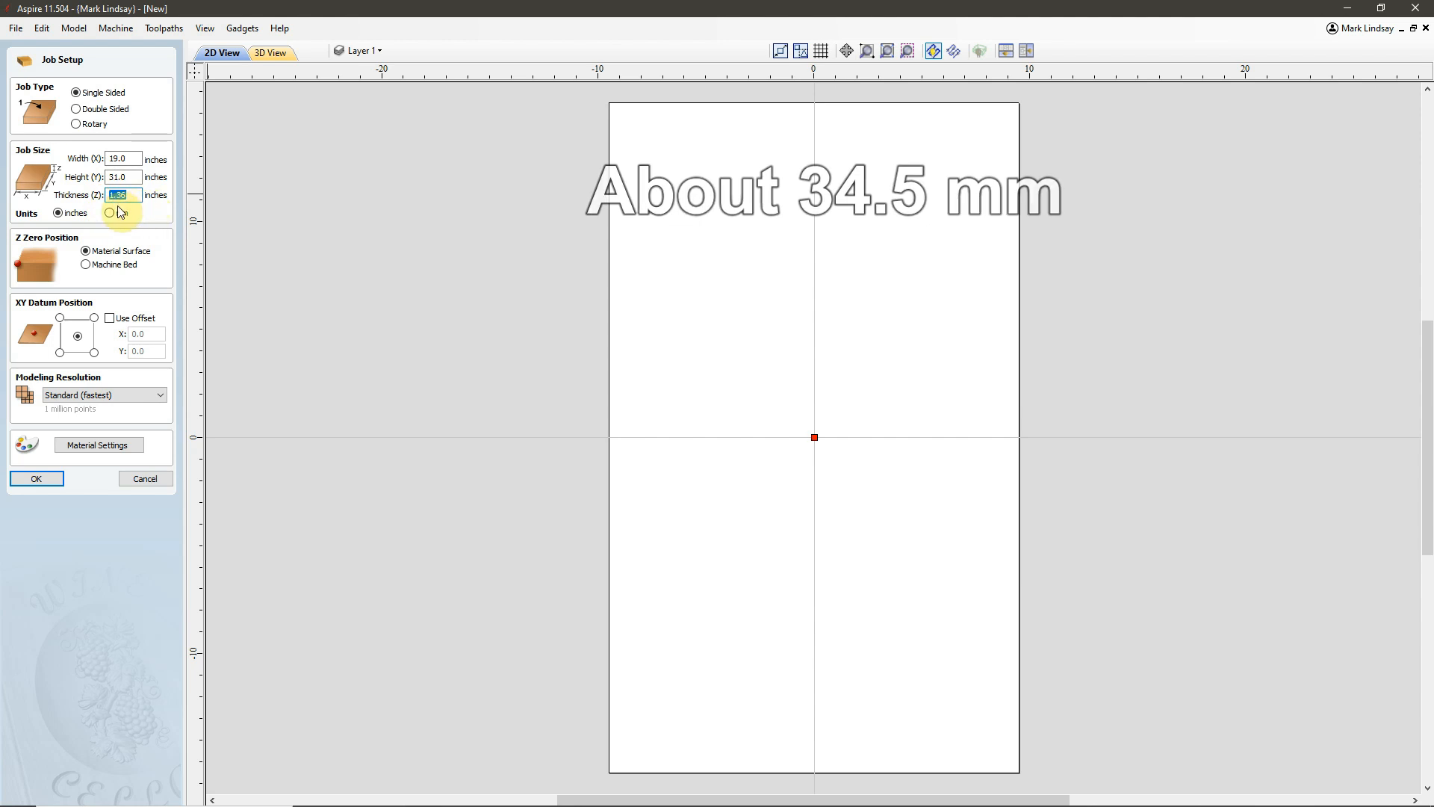
{"action": "left_click", "coordinate": [134, 200]}
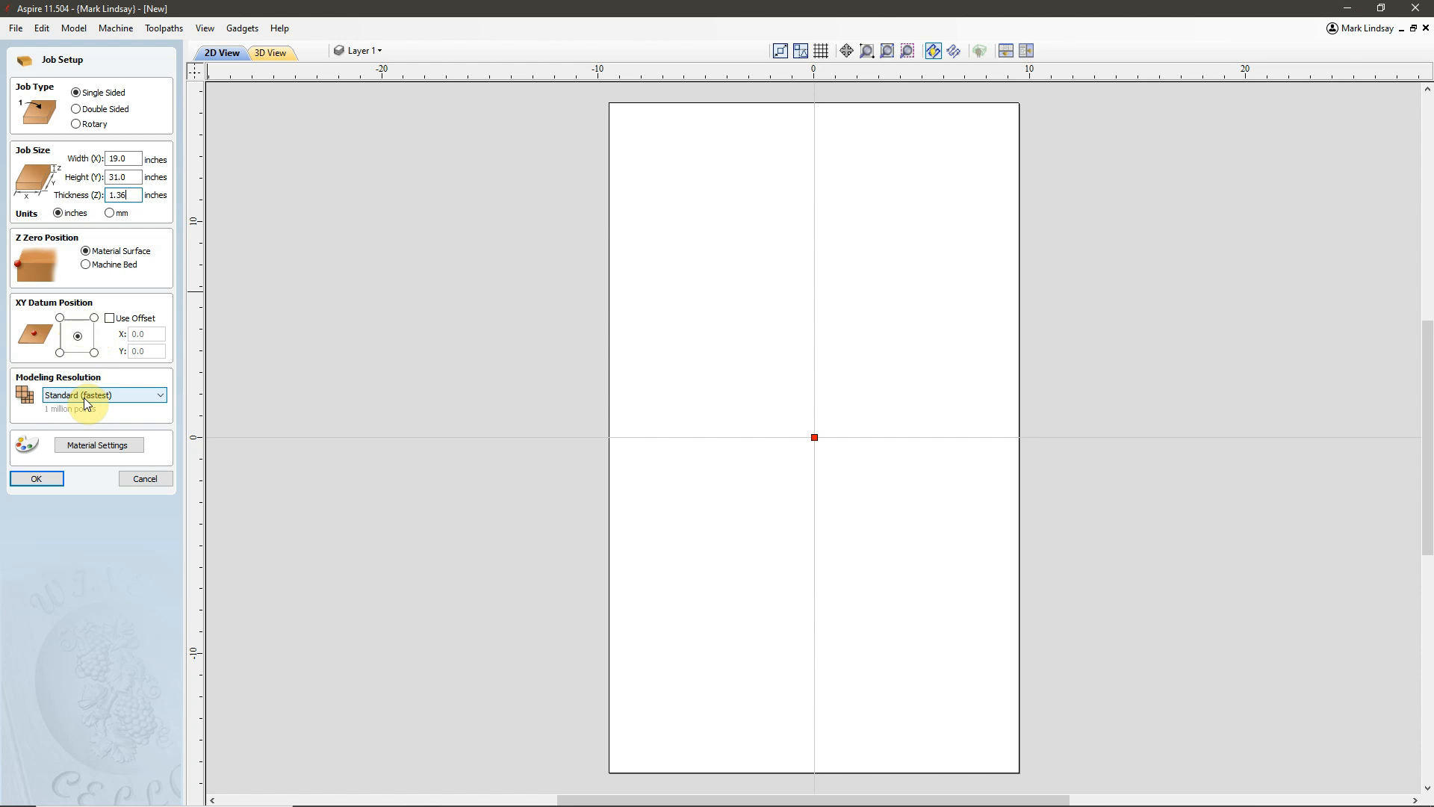
{"action": "left_click", "coordinate": [34, 479]}
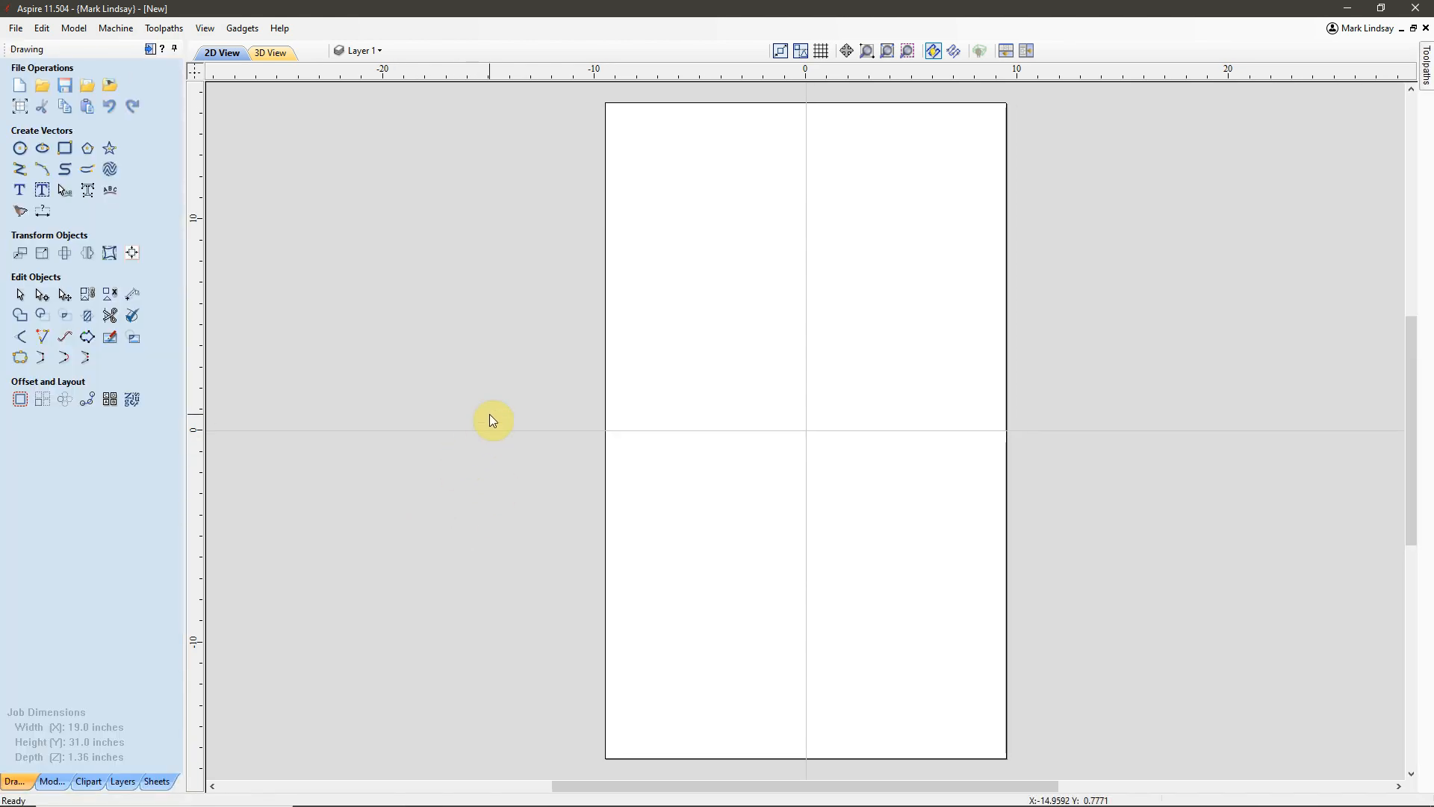
Set up a square-cornered rectangle anchored by its centre at X 0, Y 0, with its width set to the job width plus 1 inch.
{"action": "scroll", "coordinate": [490, 414], "scroll_direction": "down", "scroll_amount": 1}
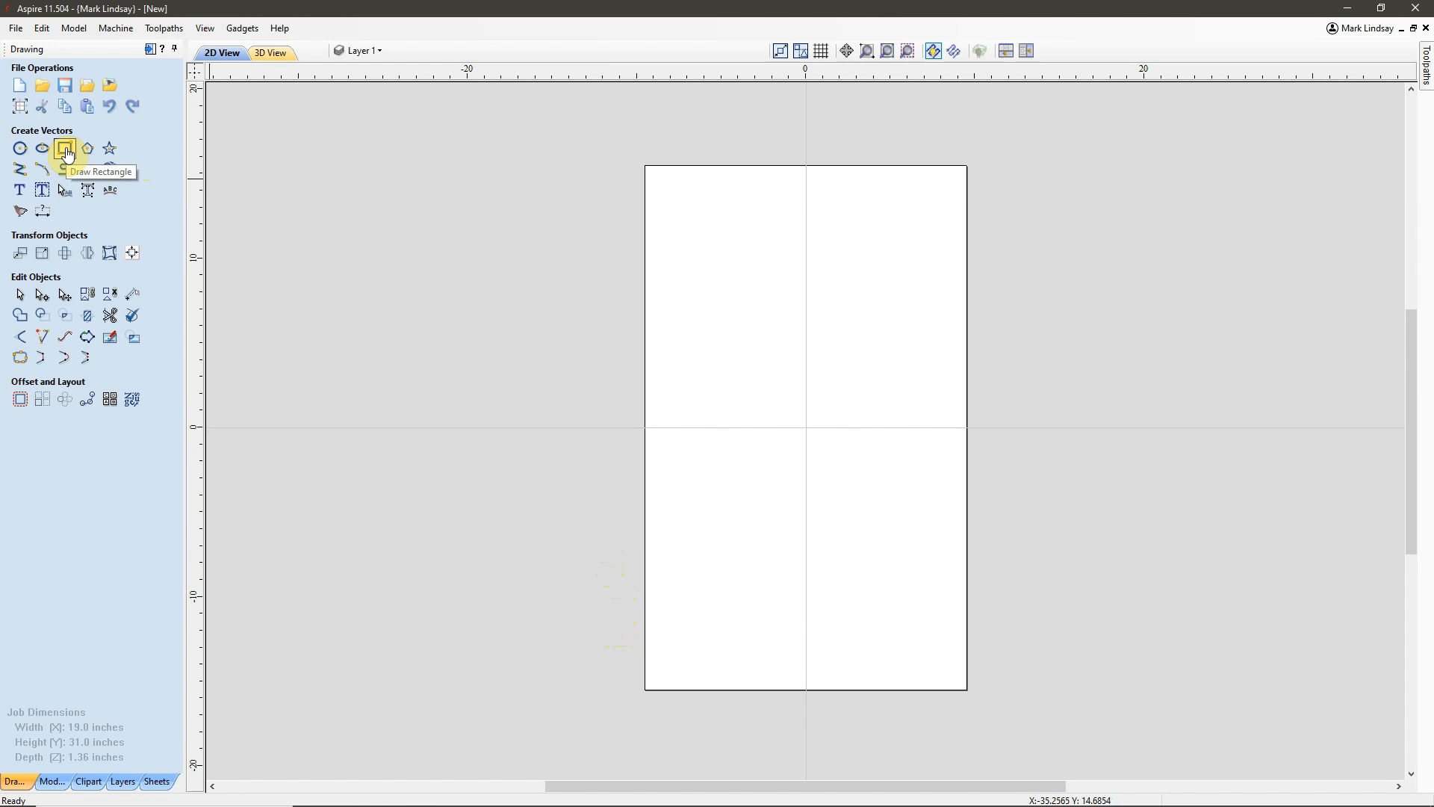
{"action": "left_click", "coordinate": [66, 150]}
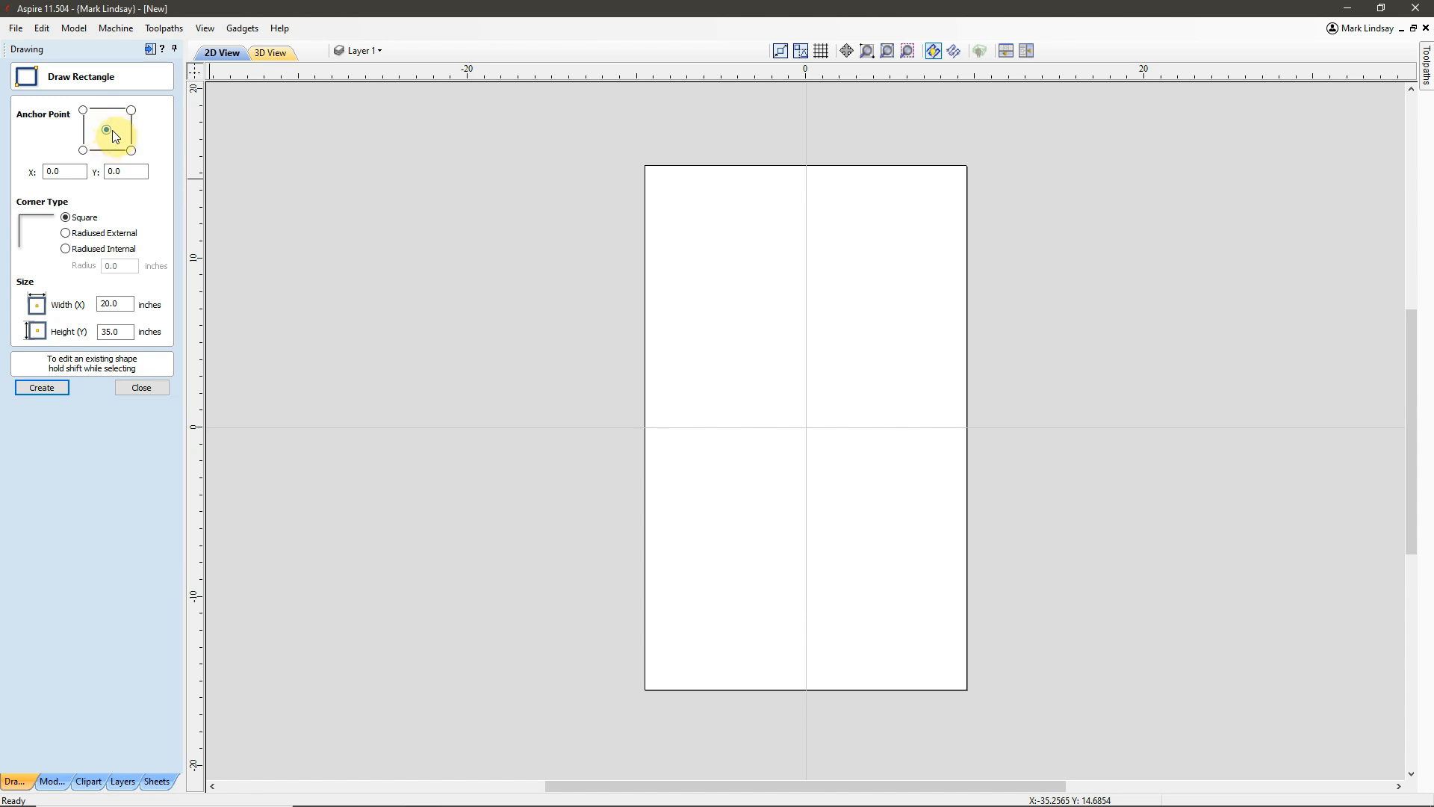
{"action": "double_click", "coordinate": [66, 170]}
{"action": "double_click", "coordinate": [123, 168]}
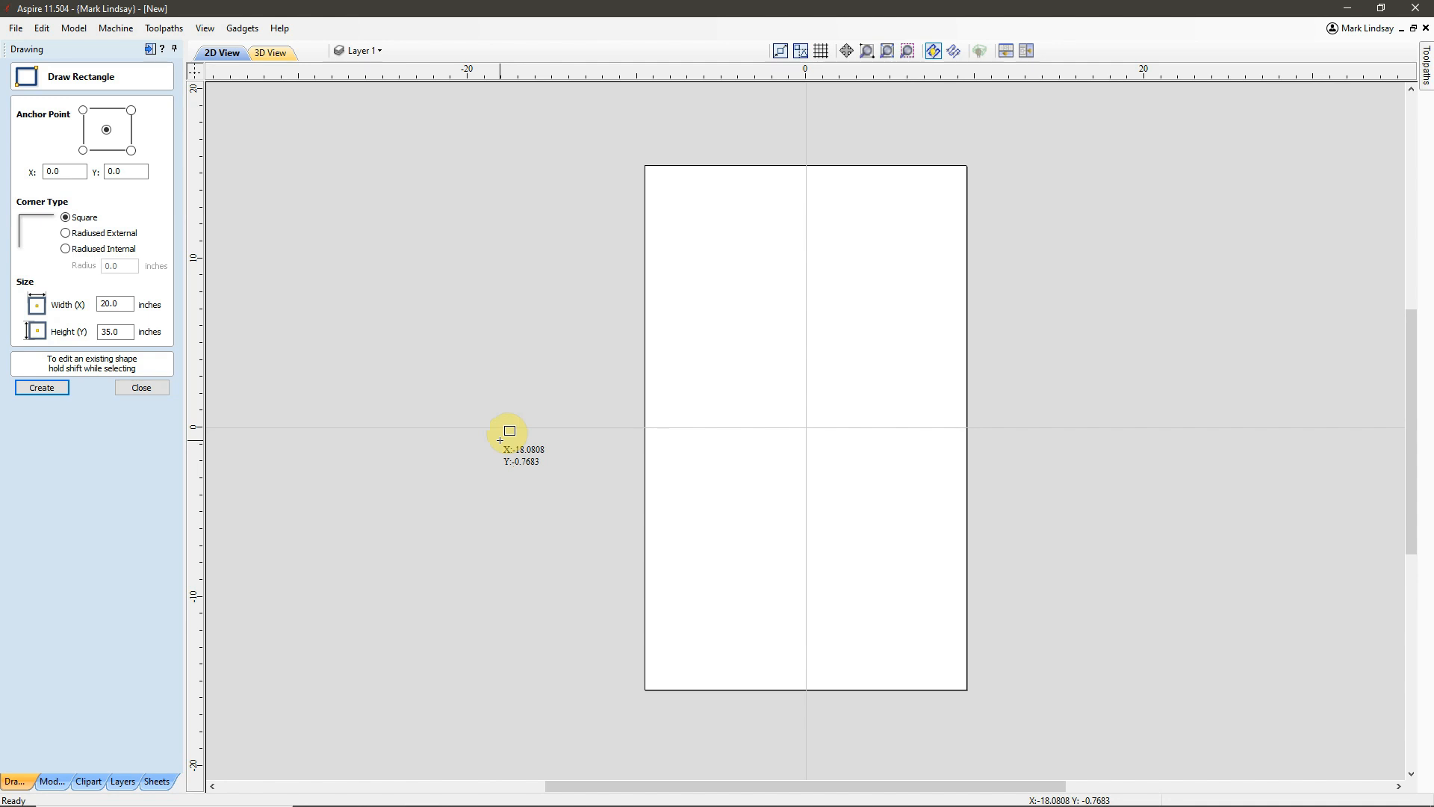
{"action": "left_click_drag", "start_coordinate": [121, 304], "coordinate": [85, 304]}
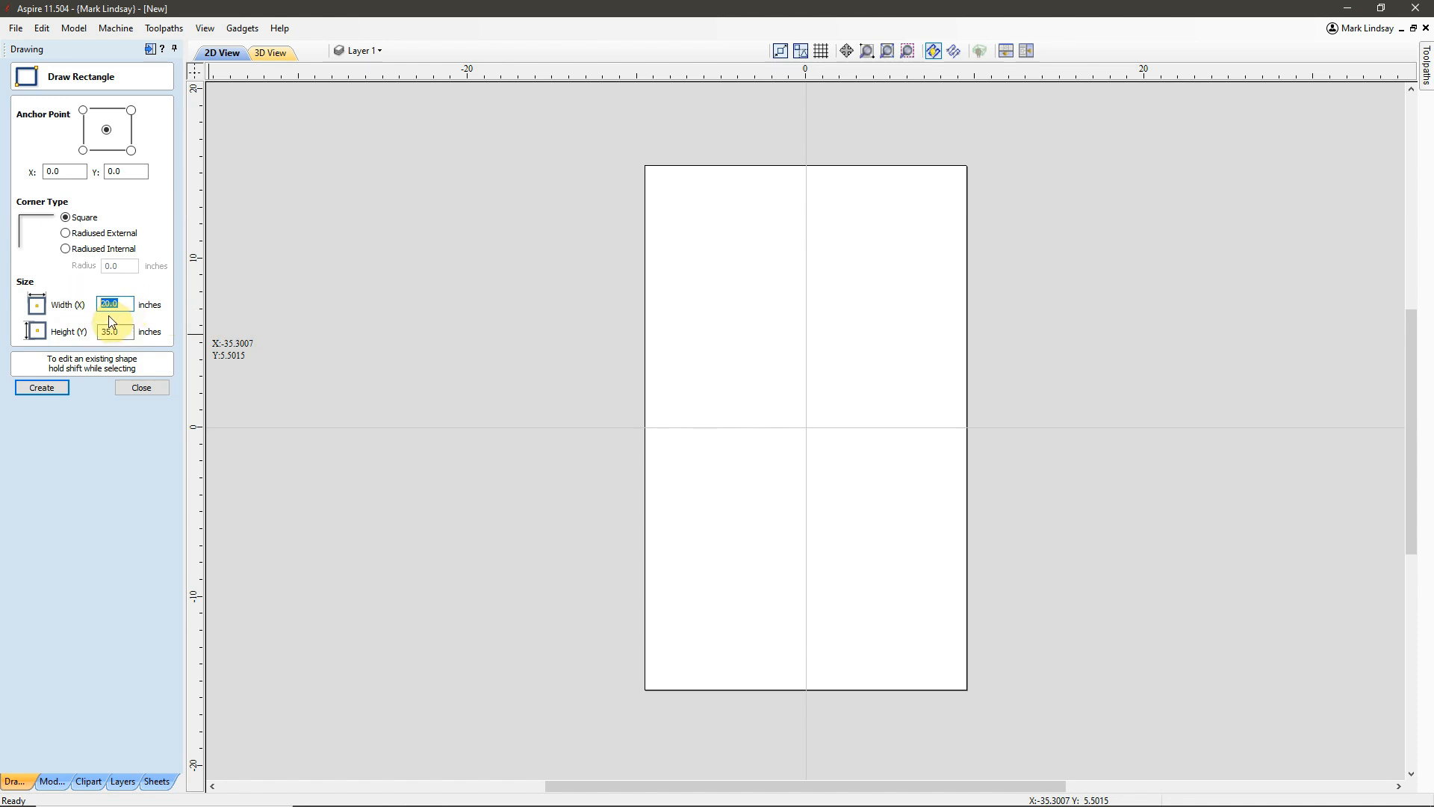
{"action": "type", "text": "x+1"}
{"action": "type", "text": "="}
Set the rectangle's height to the job height plus 4 inches and create it around the job area.
{"action": "double_click", "coordinate": [119, 332]}
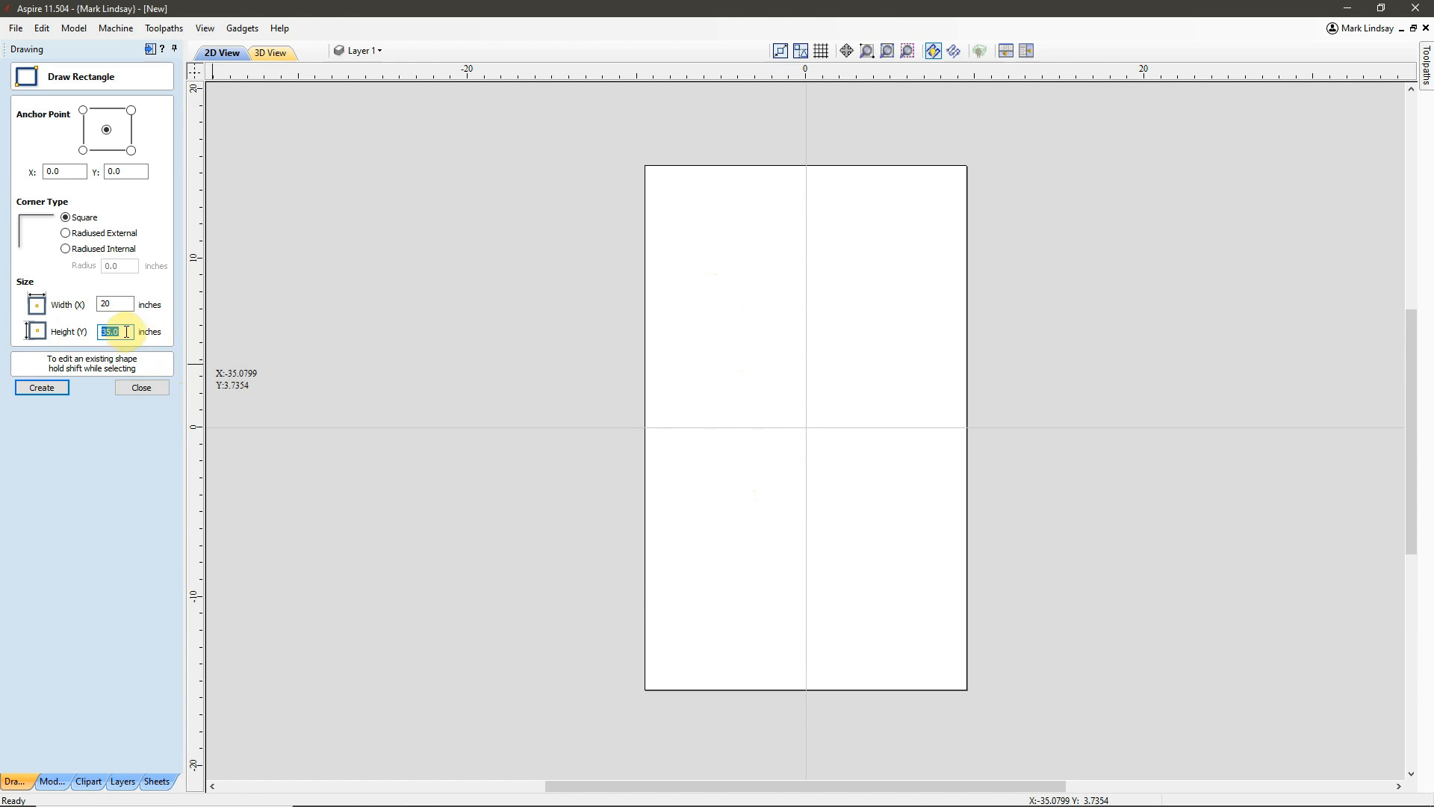
{"action": "type", "text": "y"}
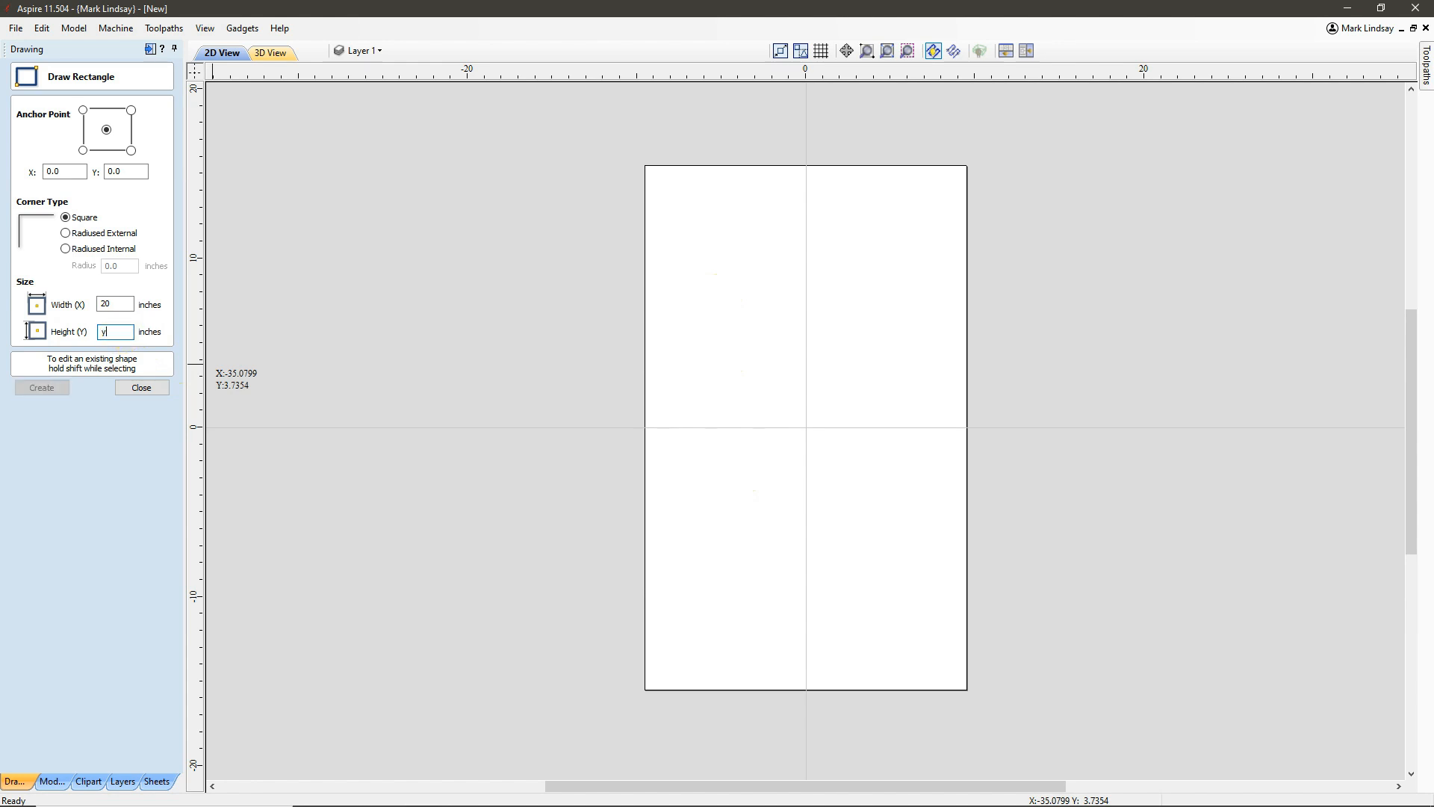
{"action": "type", "text": "+4"}
{"action": "key", "text": "Tab"}
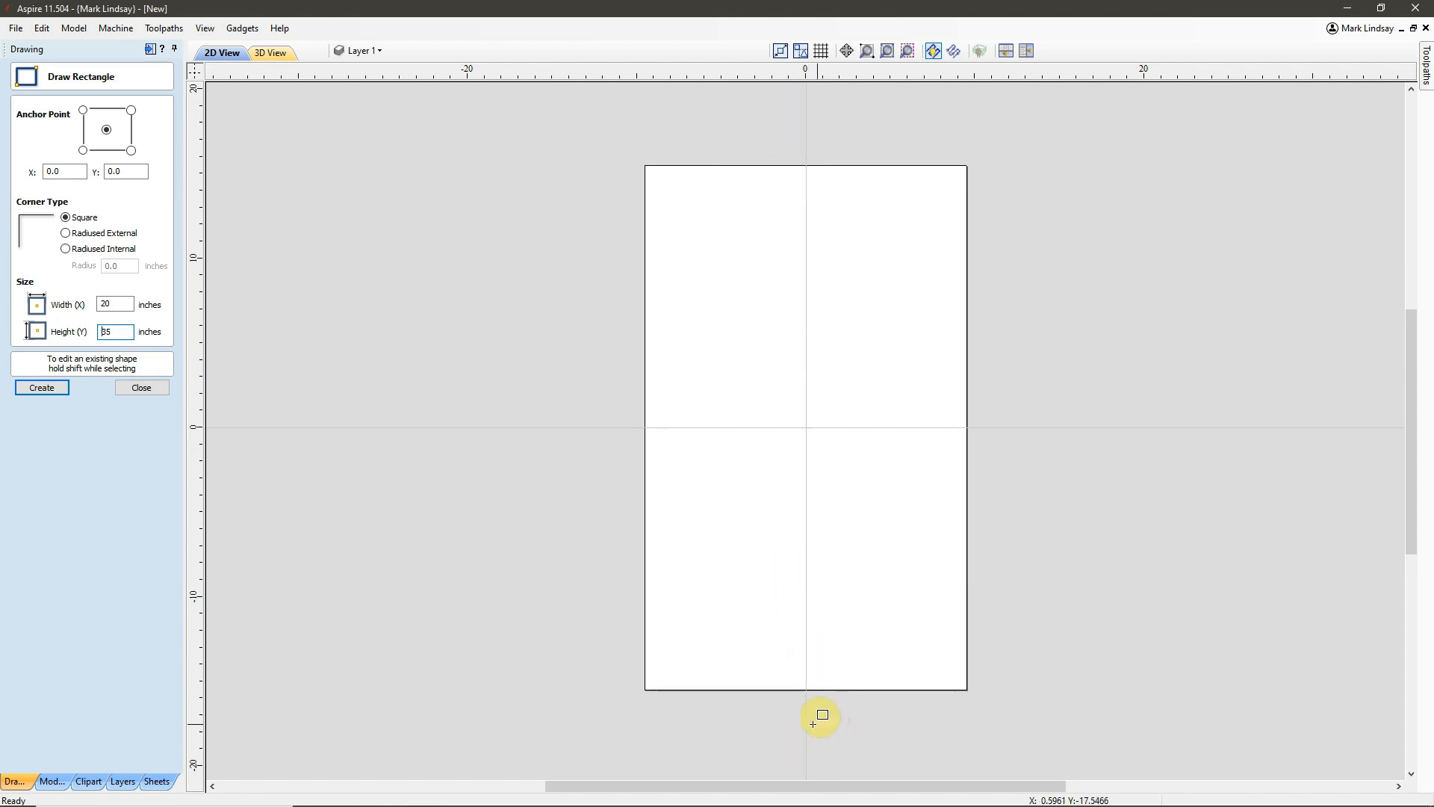
{"action": "left_click", "coordinate": [46, 388]}
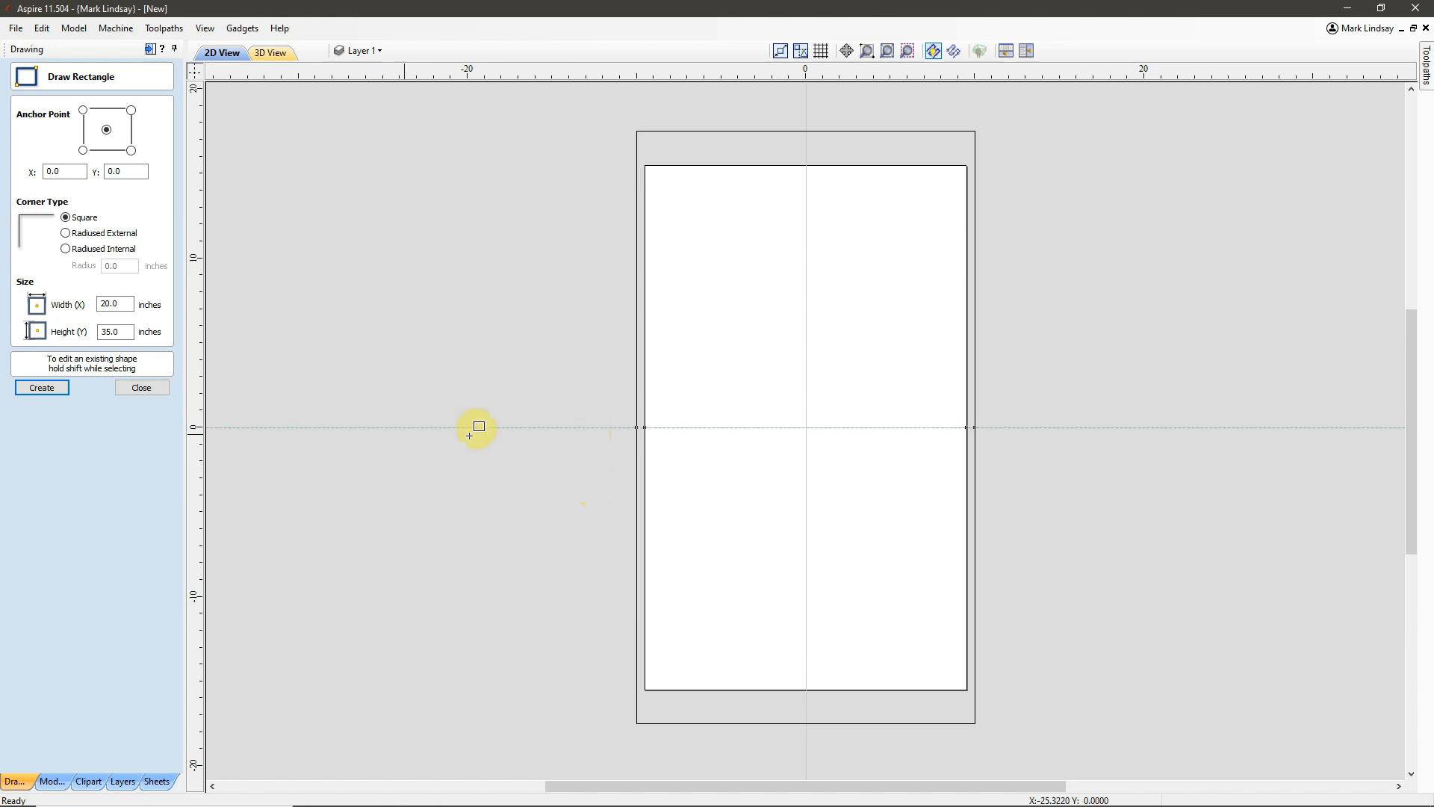
{"action": "left_click", "coordinate": [143, 388]}
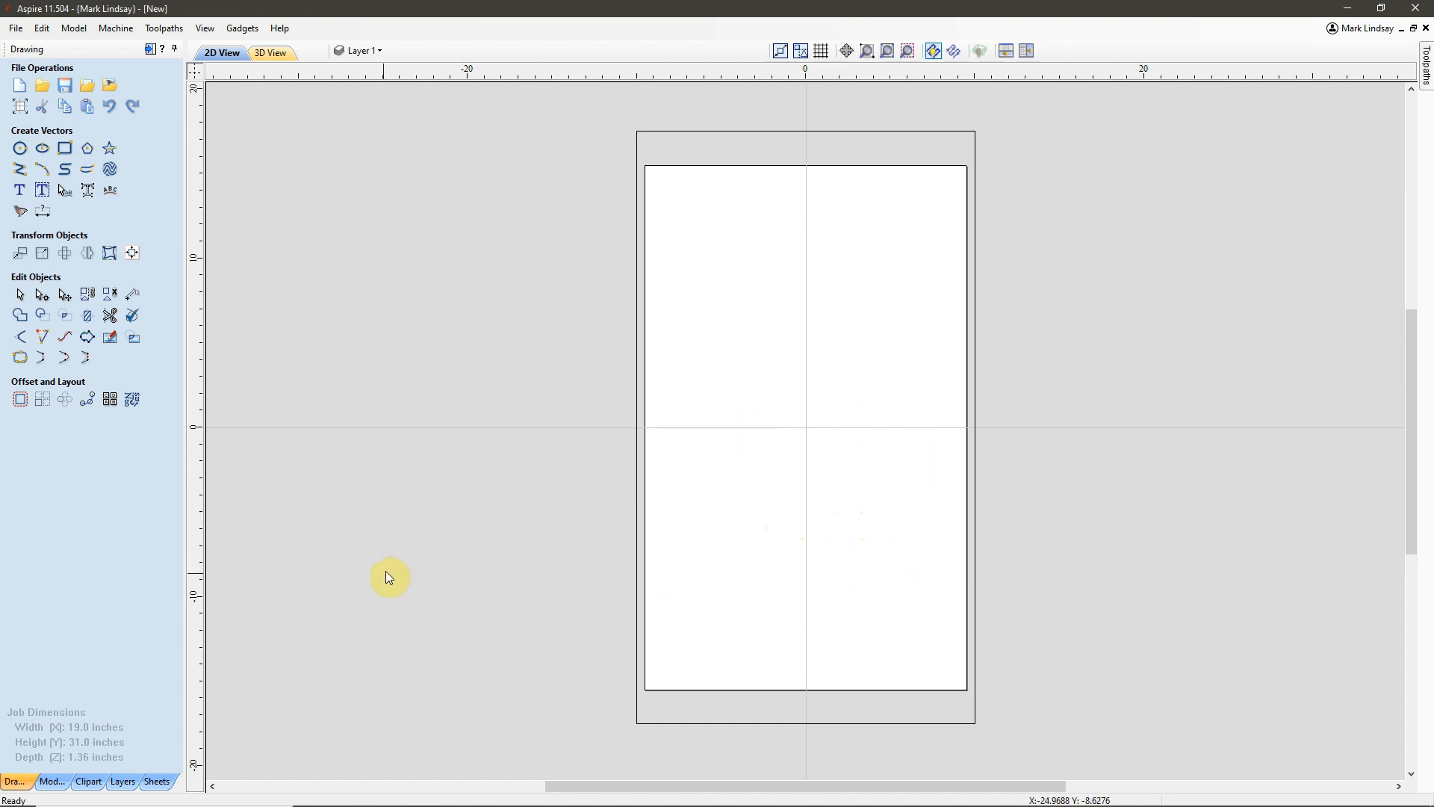
Add a second sheet to the job and name it Machine Bed.
{"action": "left_click", "coordinate": [158, 781]}
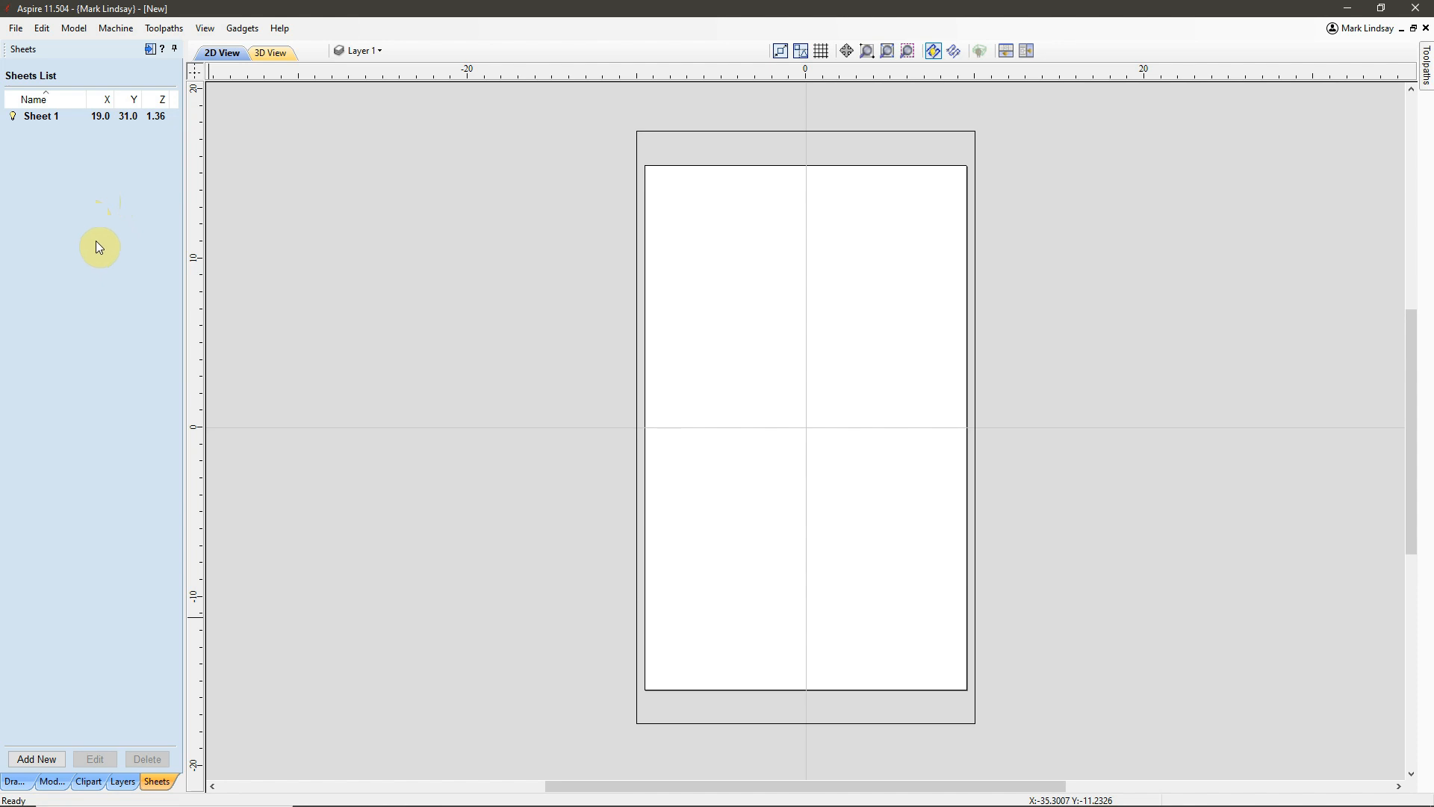
{"action": "left_click", "coordinate": [38, 759]}
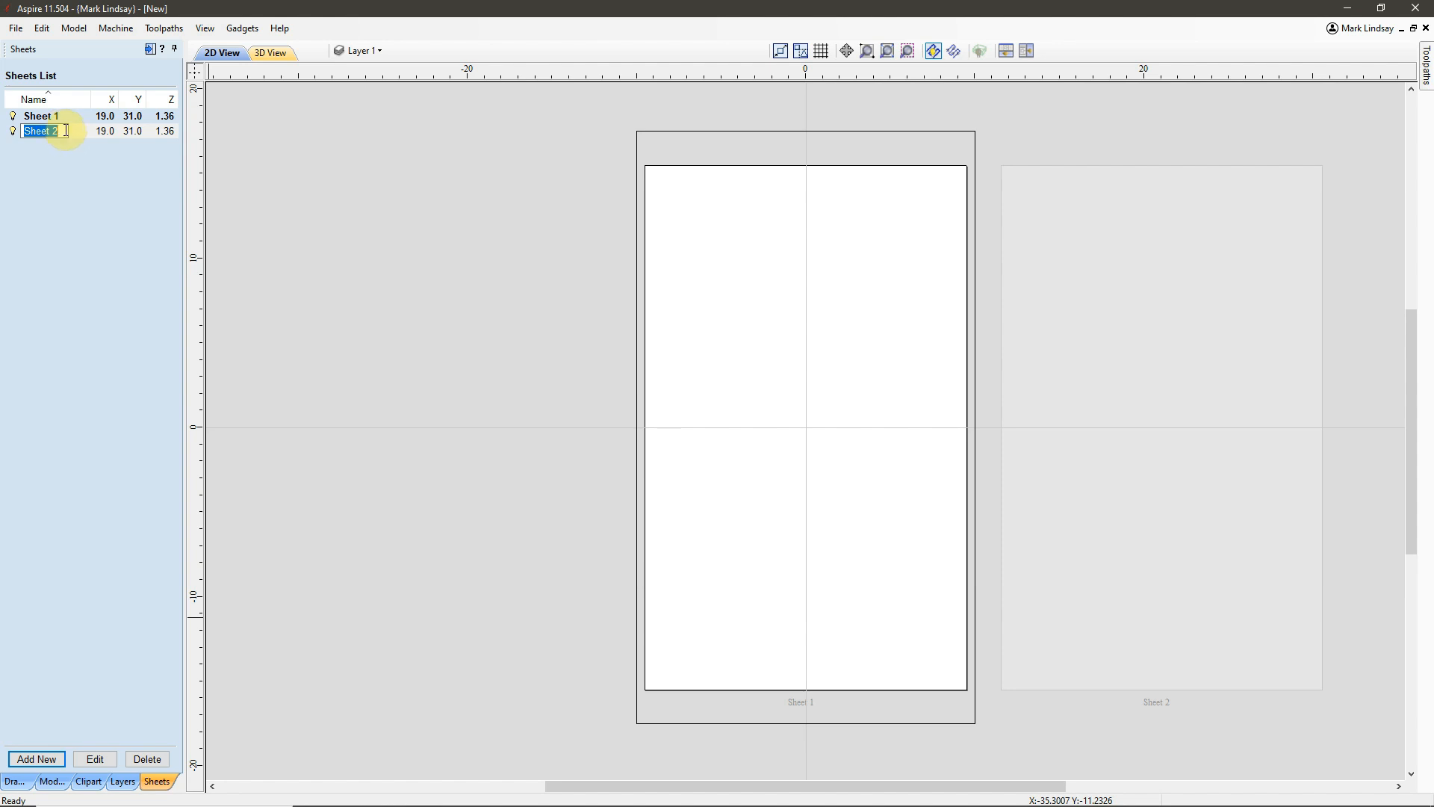
{"action": "type", "text": "Machine Bed"}
{"action": "key", "text": "Return"}
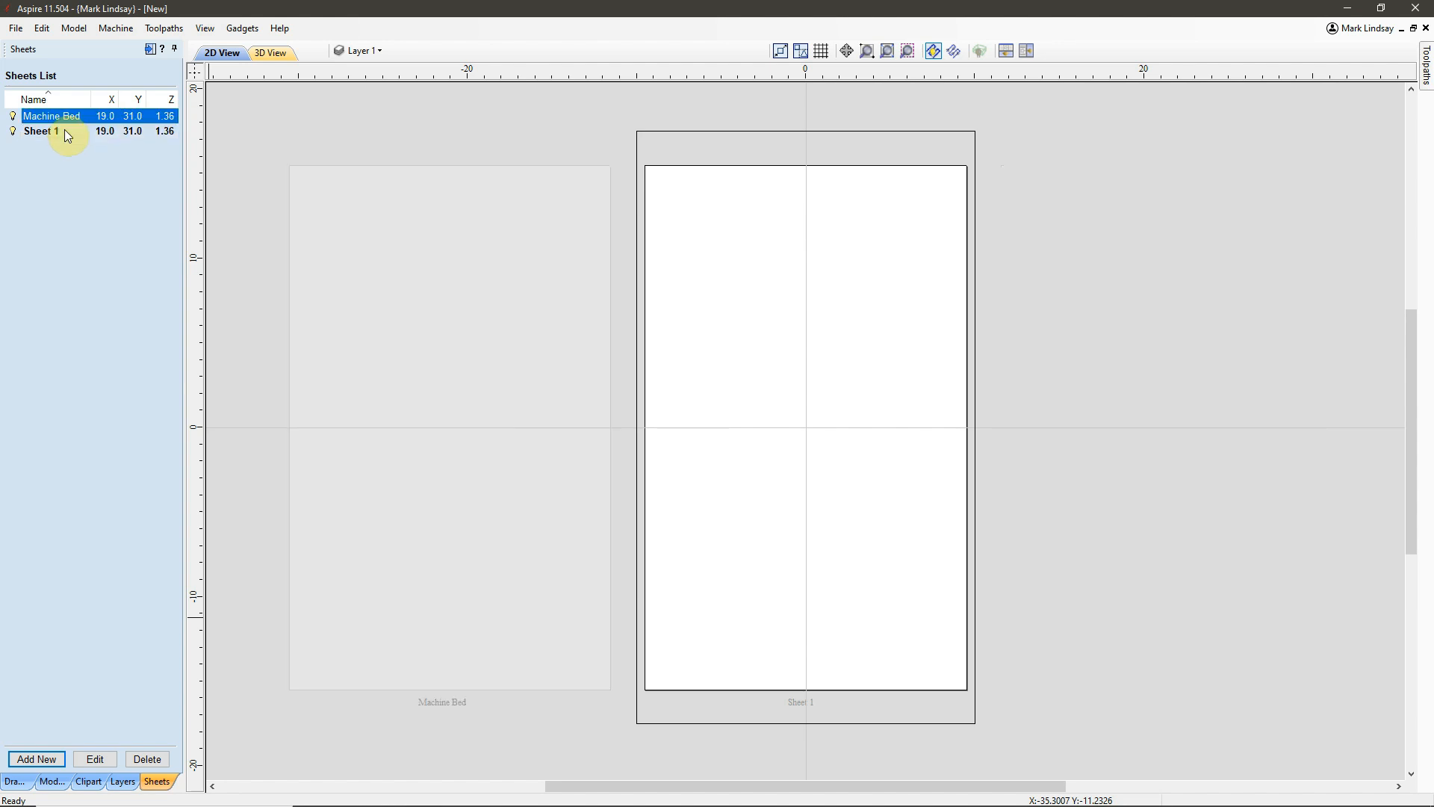
Rename Sheet 1 as Material Surface.
{"action": "left_click", "coordinate": [65, 133]}
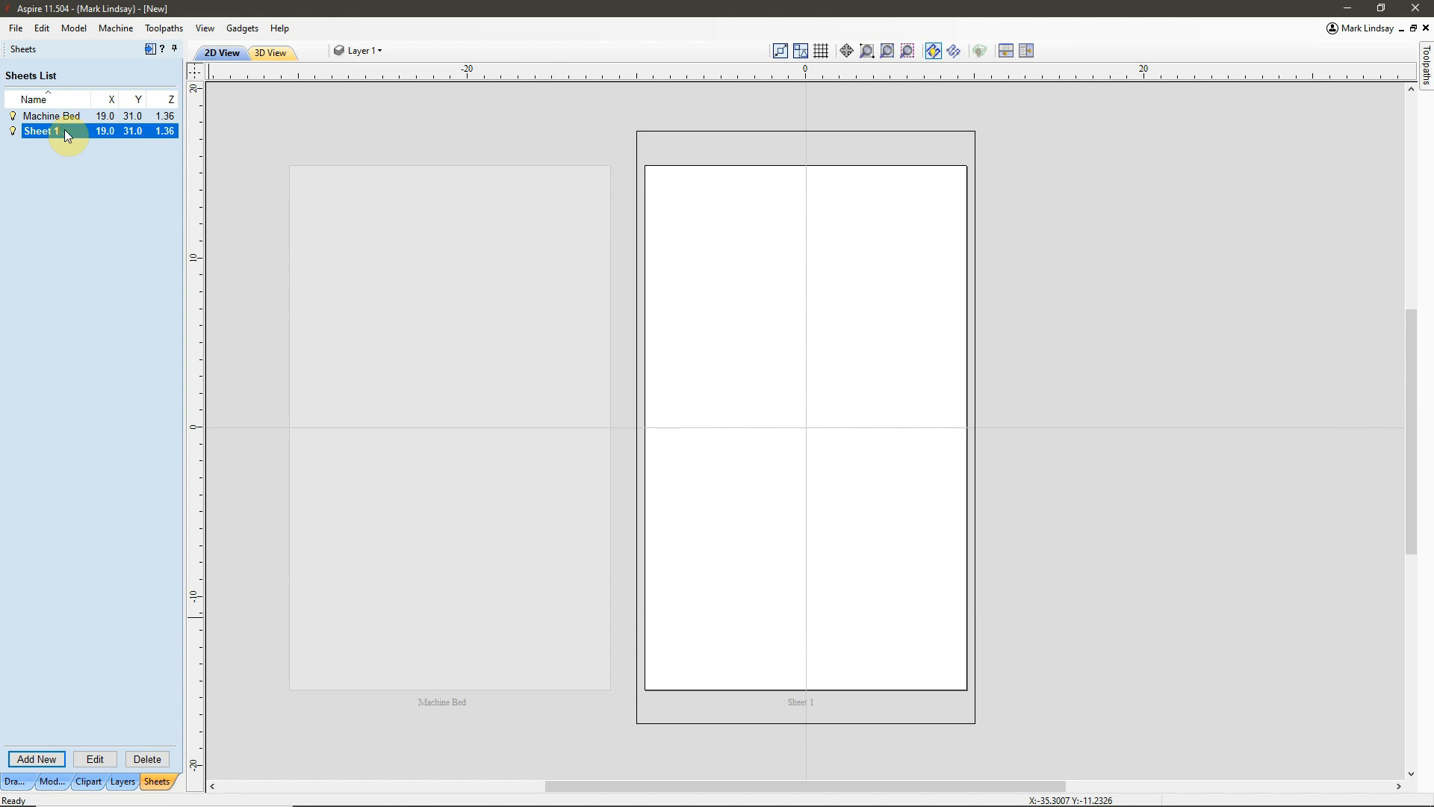
{"action": "right_click", "coordinate": [51, 128]}
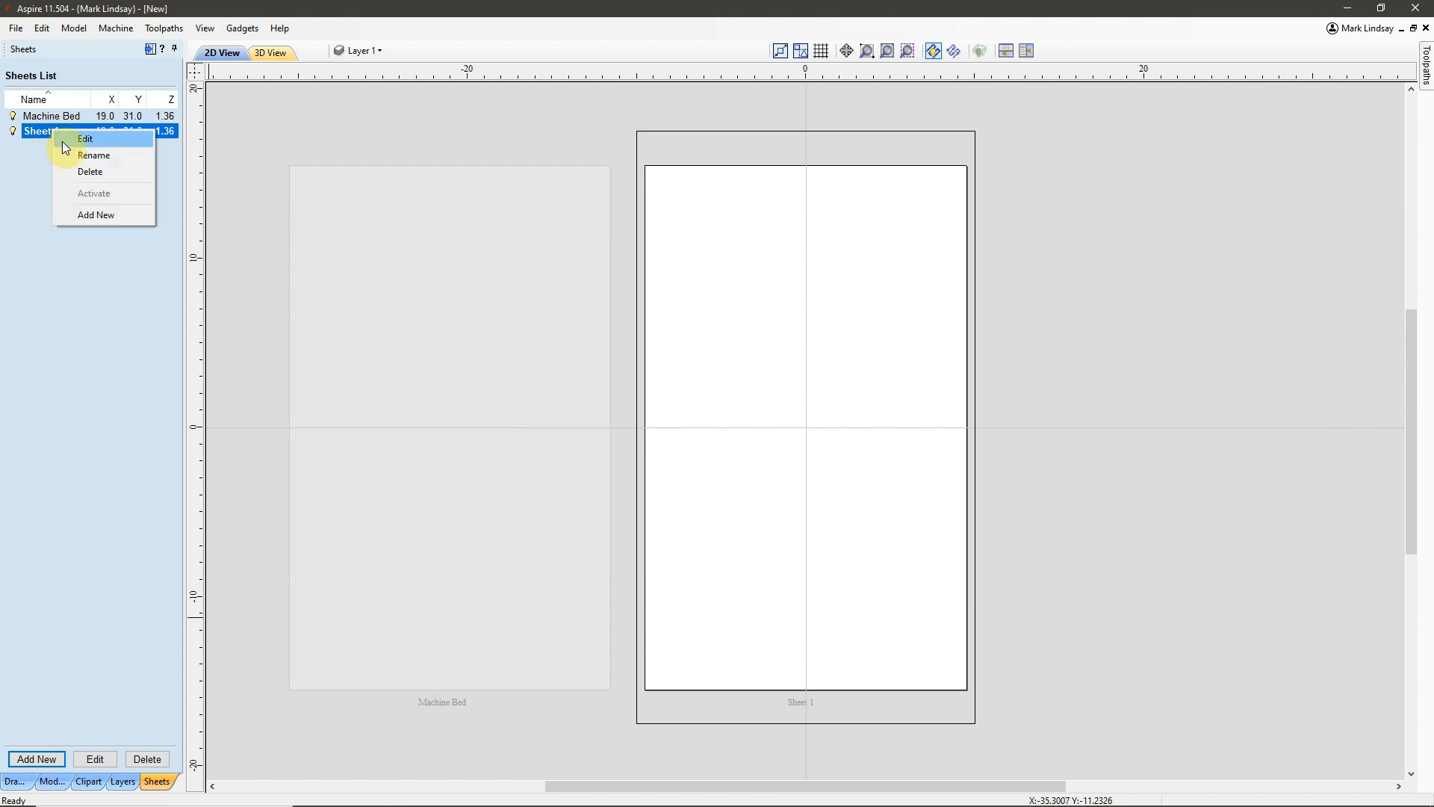
{"action": "left_click", "coordinate": [102, 158]}
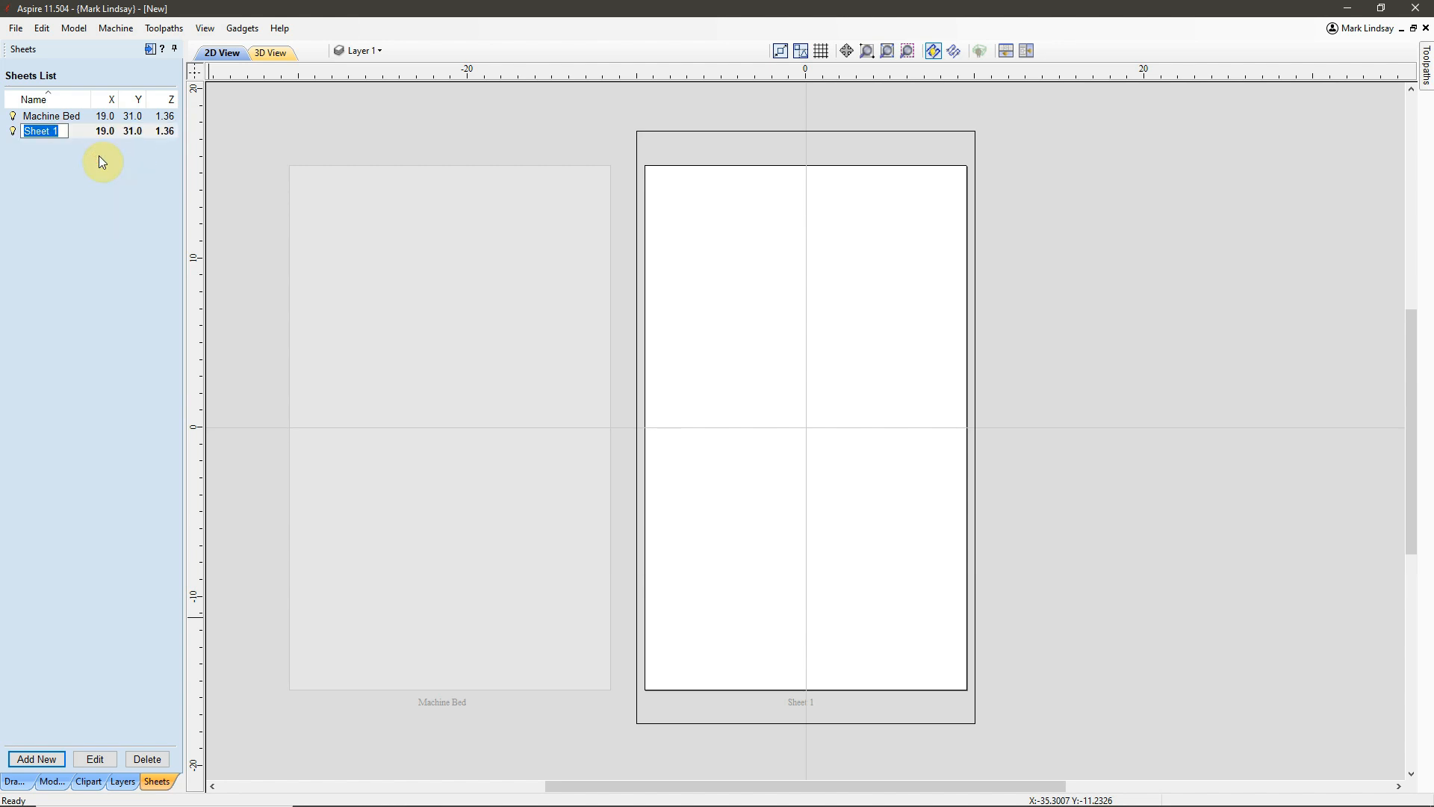
{"action": "type", "text": "Material Surface"}
{"action": "key", "text": "Return"}
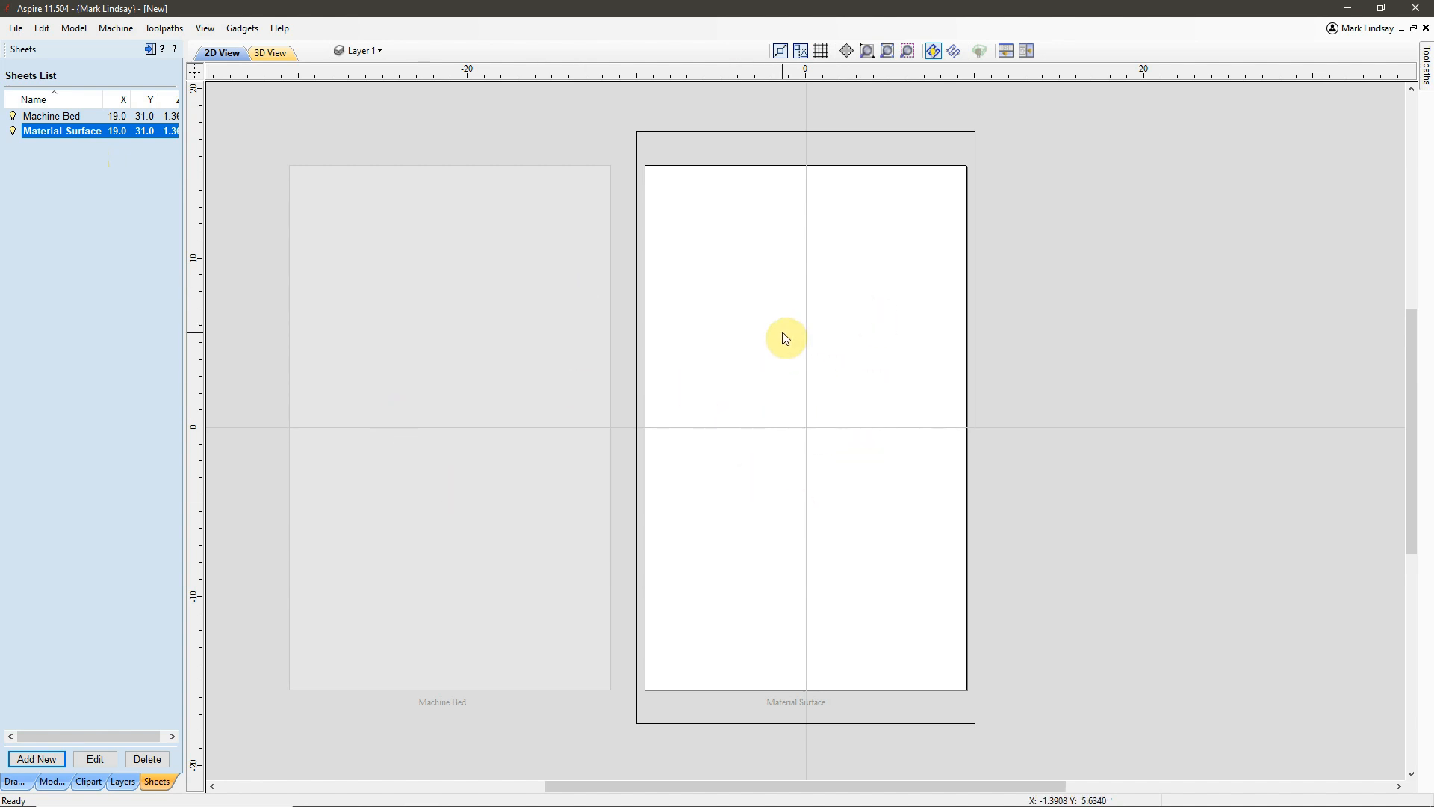
Activate the Machine Bed sheet and set its Z zero position to Machine Bed.
{"action": "left_click", "coordinate": [411, 328]}
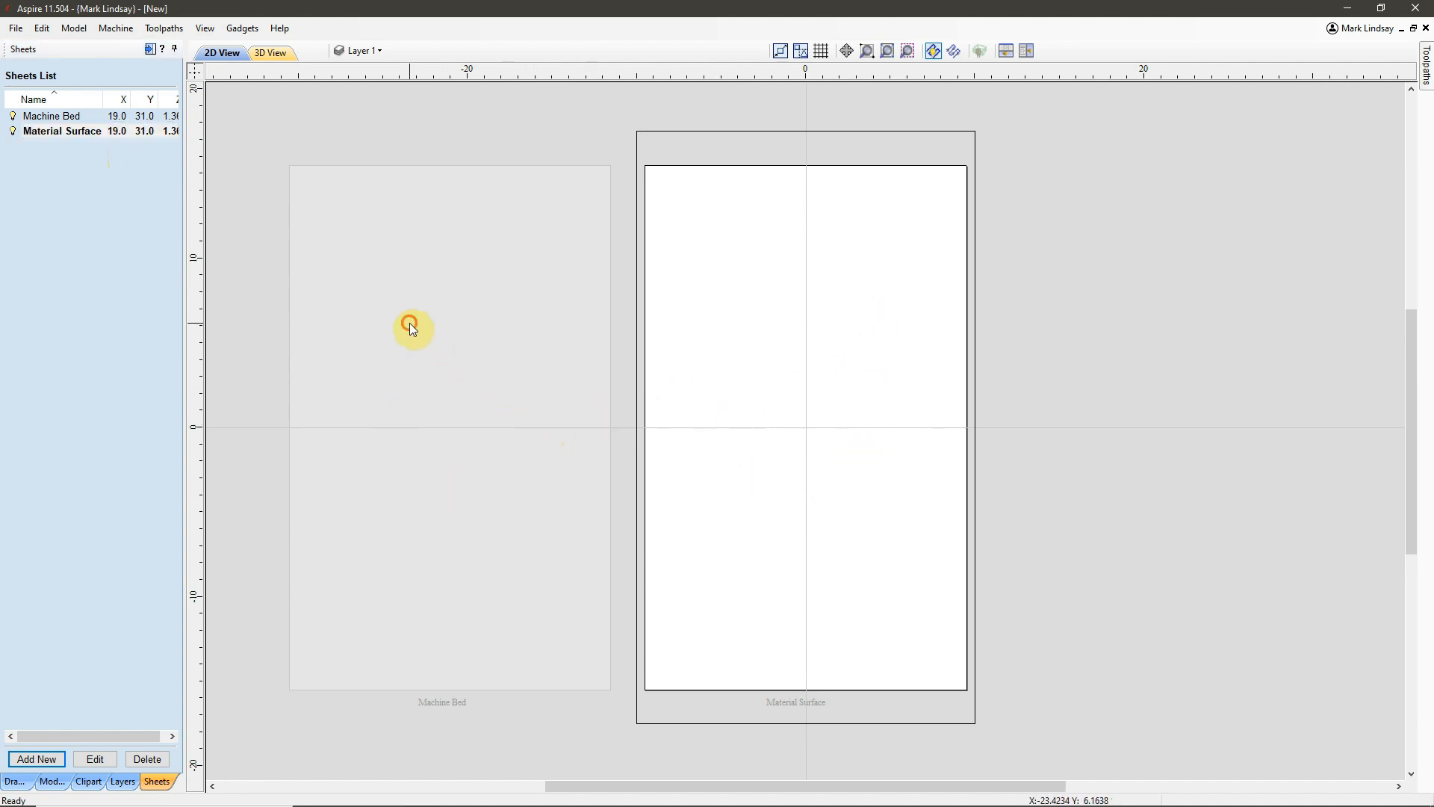
{"action": "left_click", "coordinate": [446, 354]}
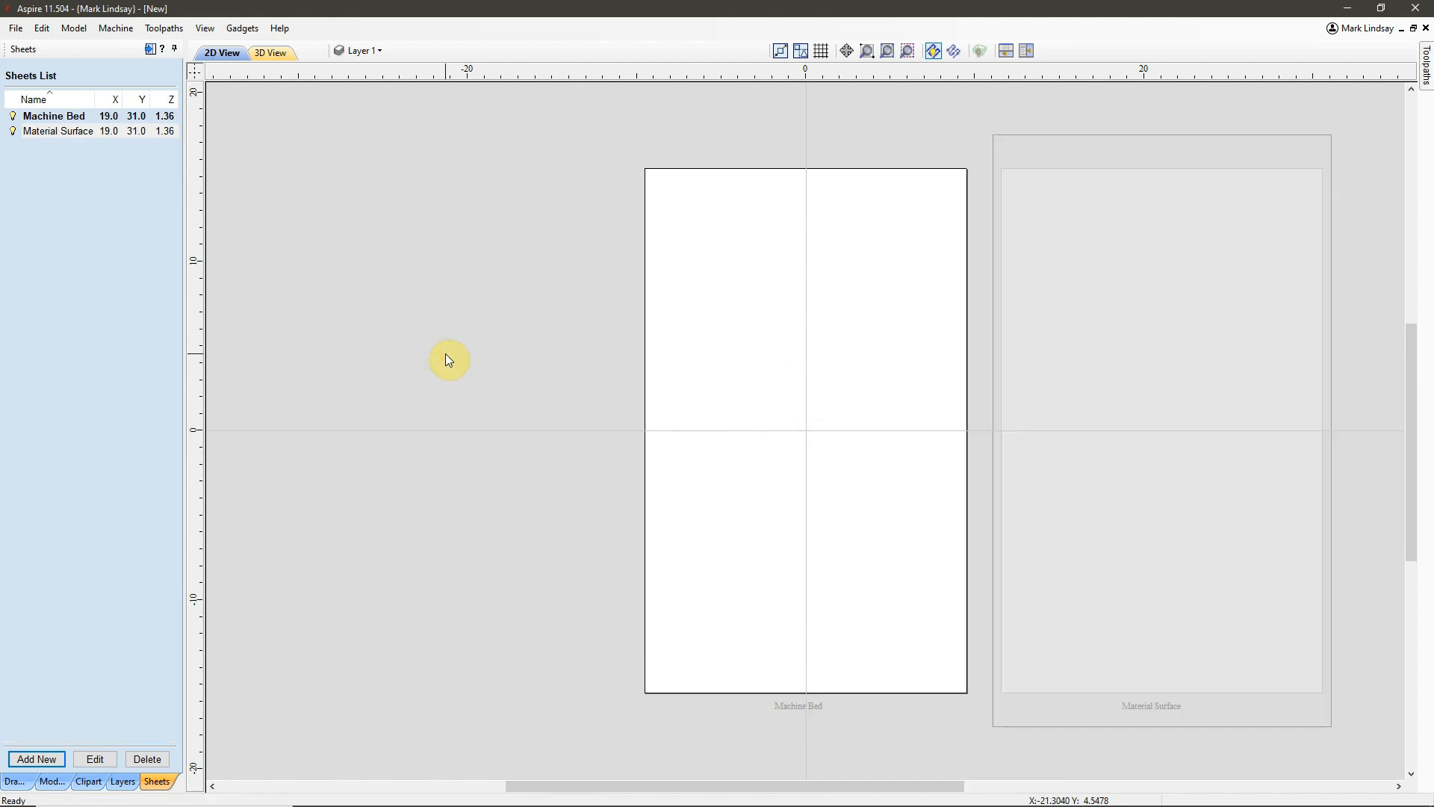
{"action": "left_click", "coordinate": [58, 120]}
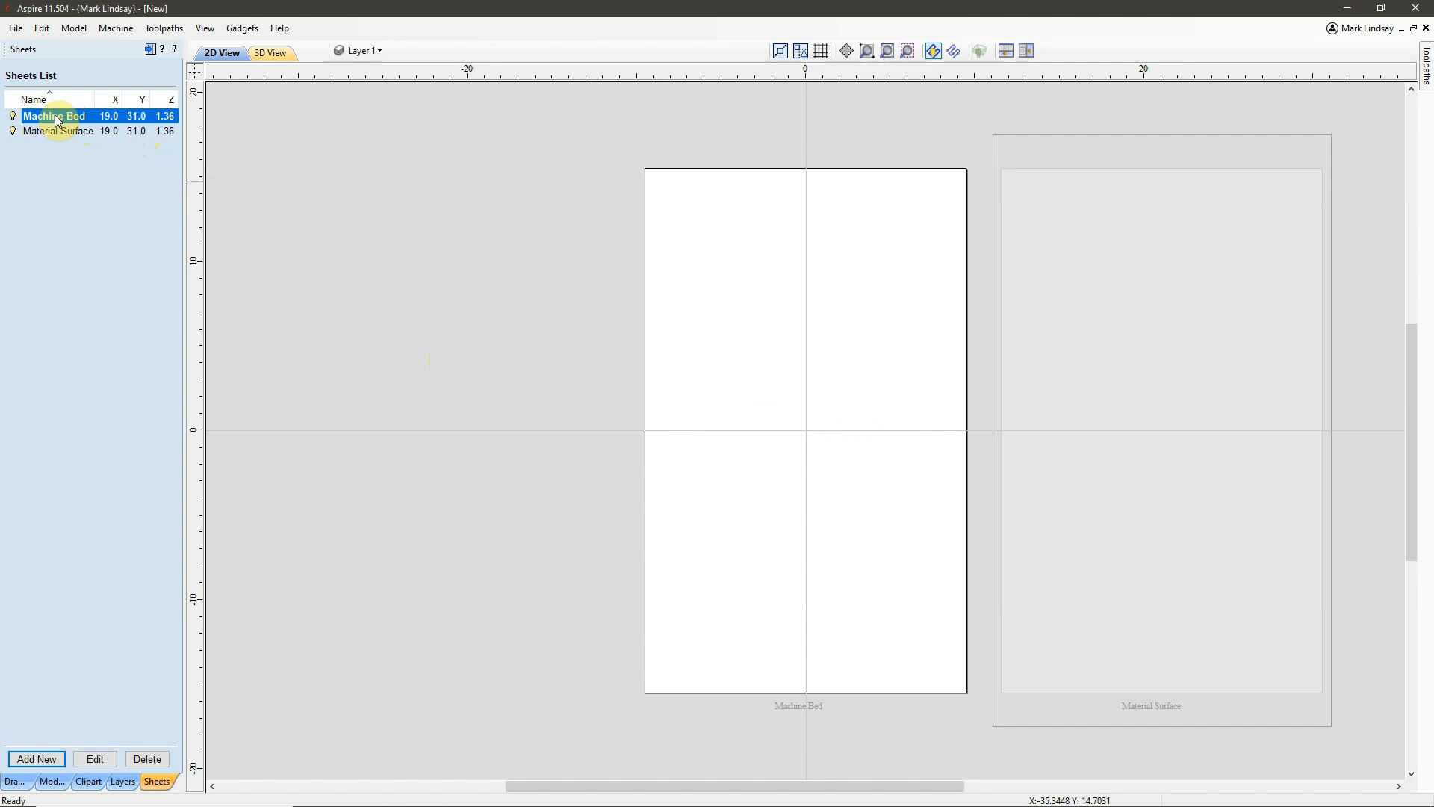
{"action": "left_click", "coordinate": [108, 119]}
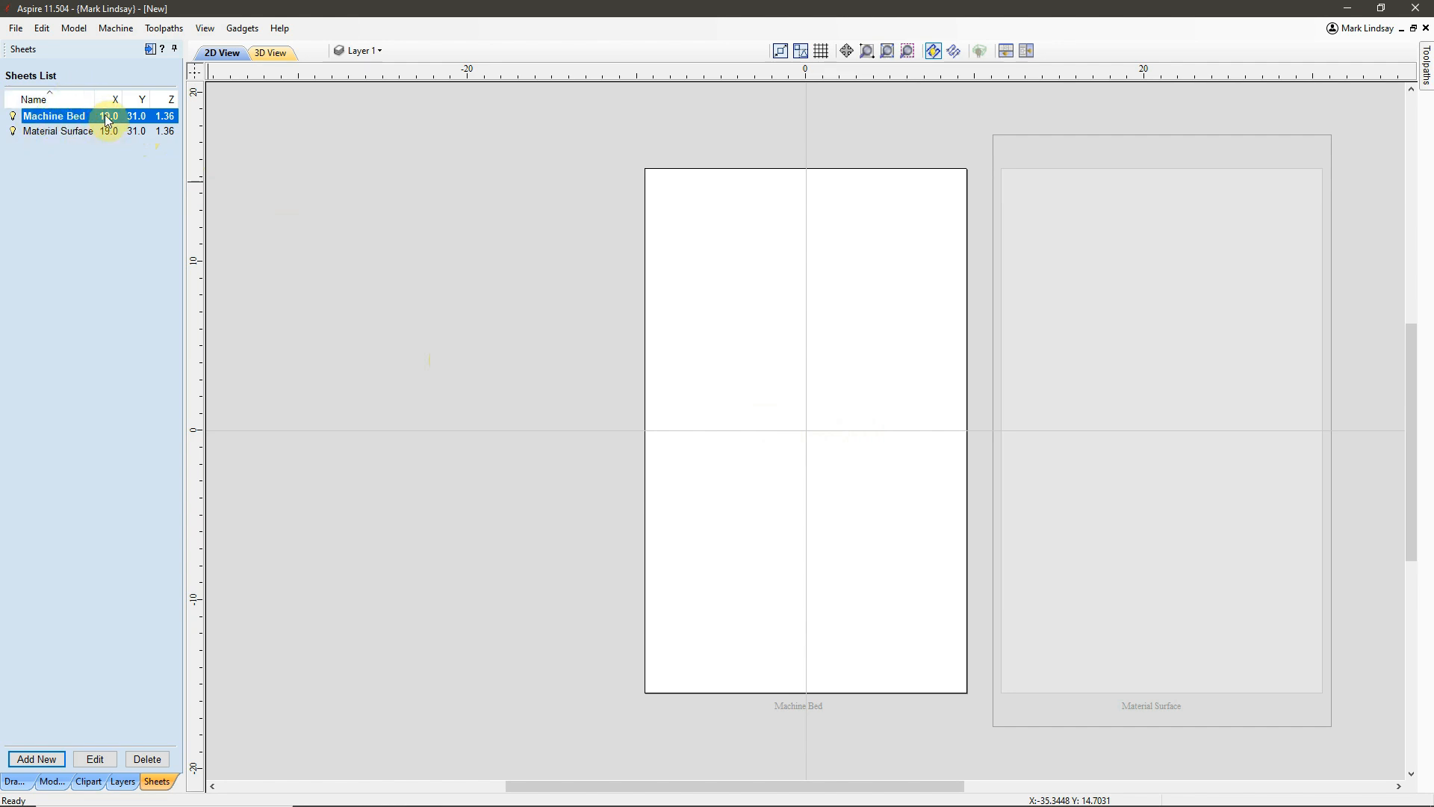
{"action": "left_click", "coordinate": [96, 758]}
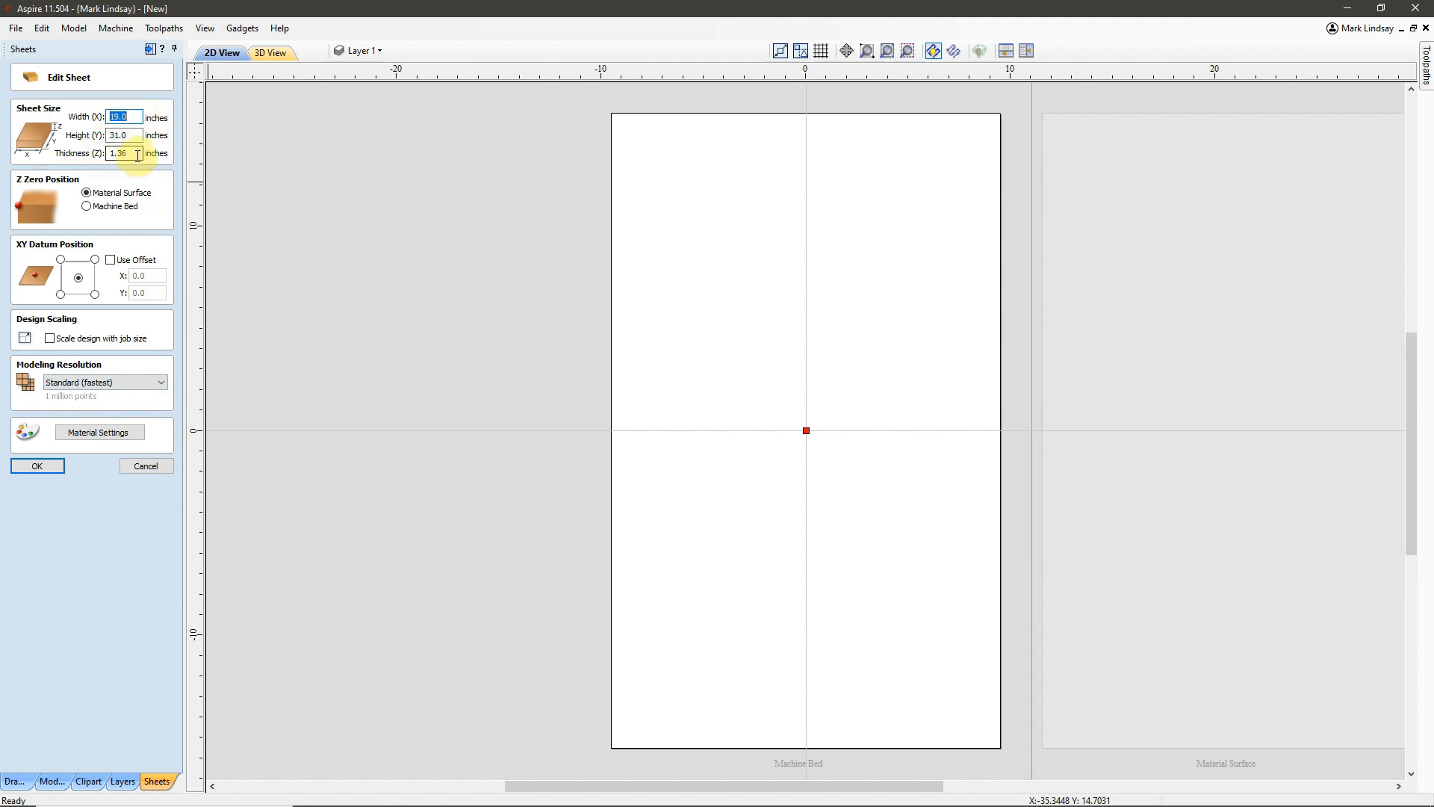
{"action": "left_click", "coordinate": [86, 208]}
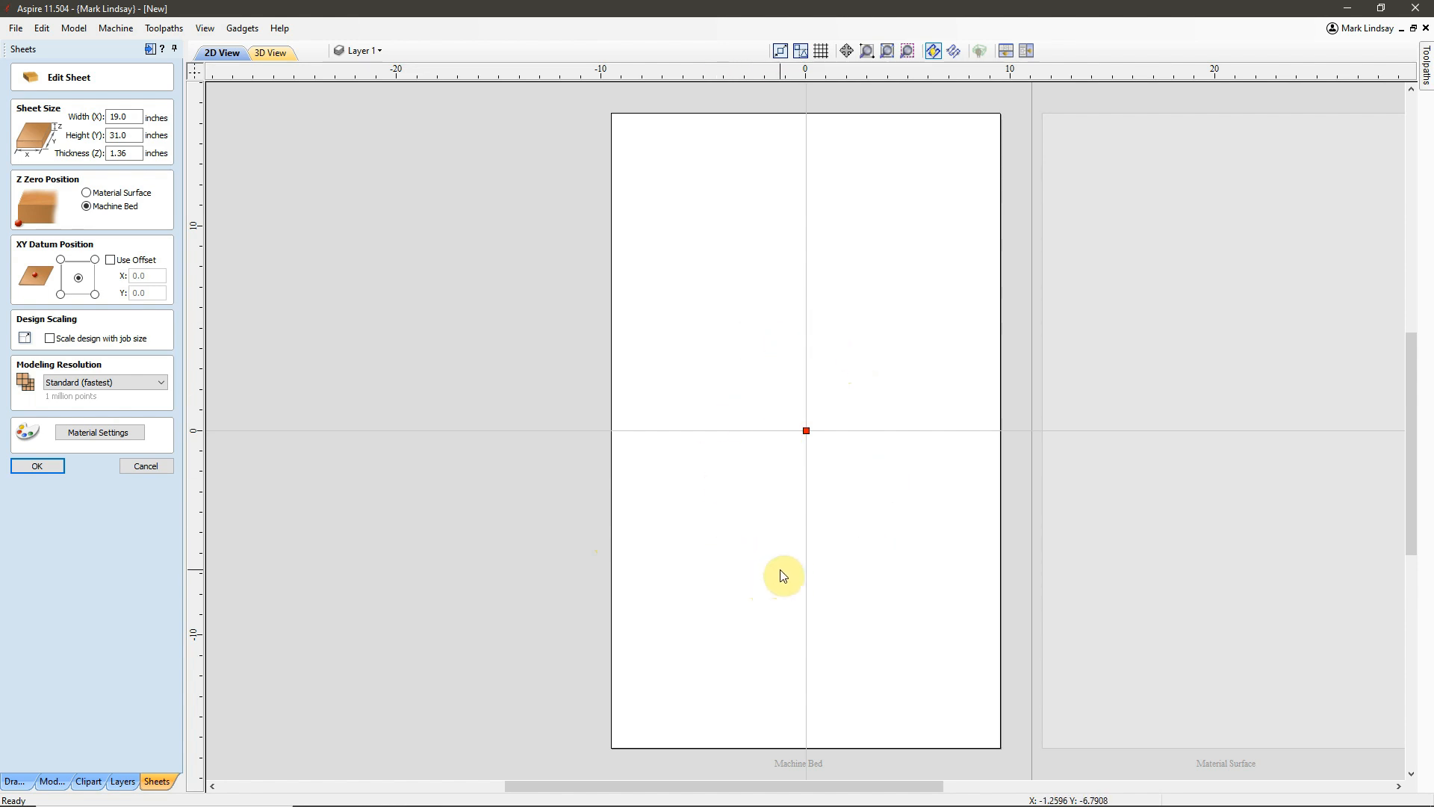
{"action": "left_click", "coordinate": [35, 468]}
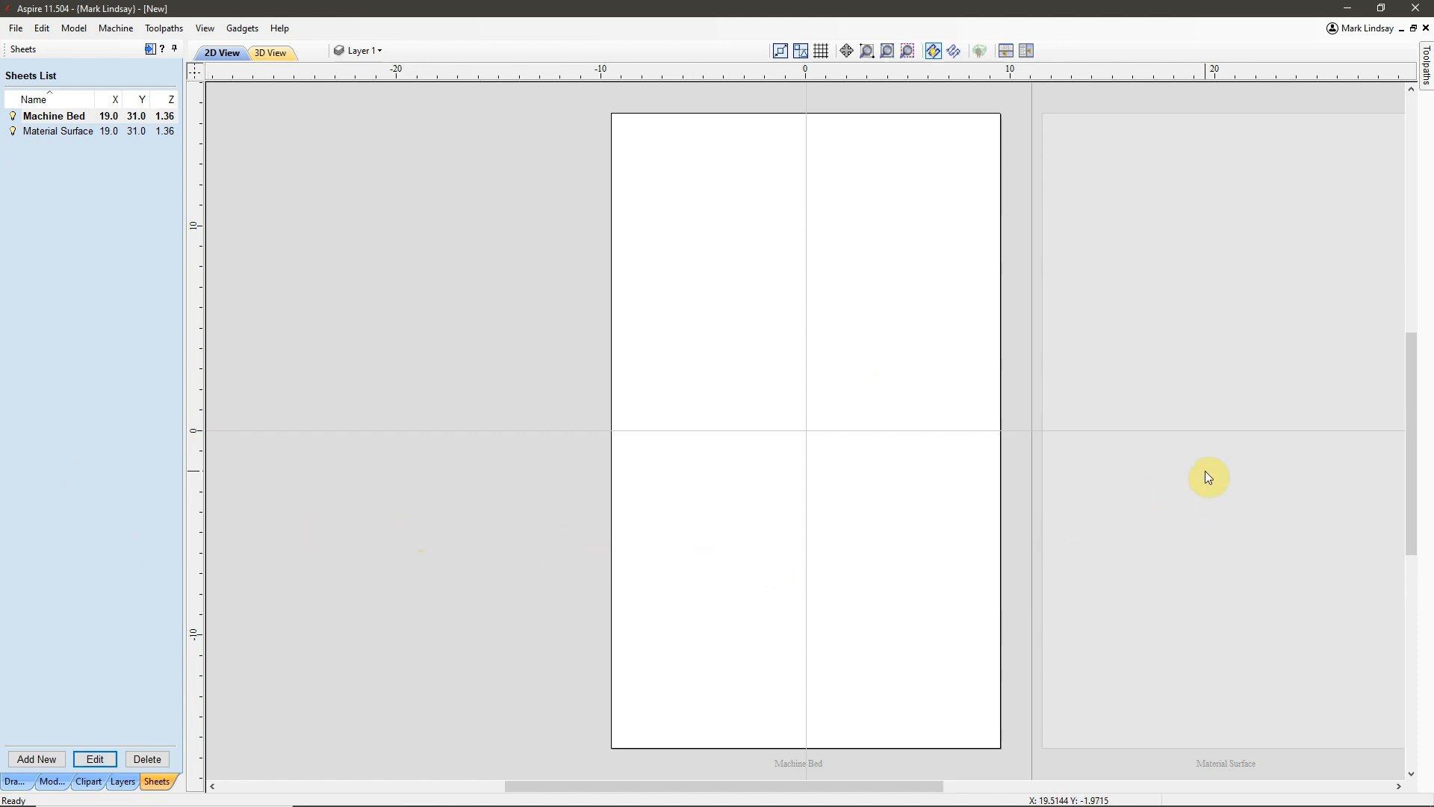
Activate the Material Surface sheet and copy its outer rectangle to the Machine Bed sheet.
{"action": "scroll", "coordinate": [395, 507], "scroll_direction": "down", "scroll_amount": 1}
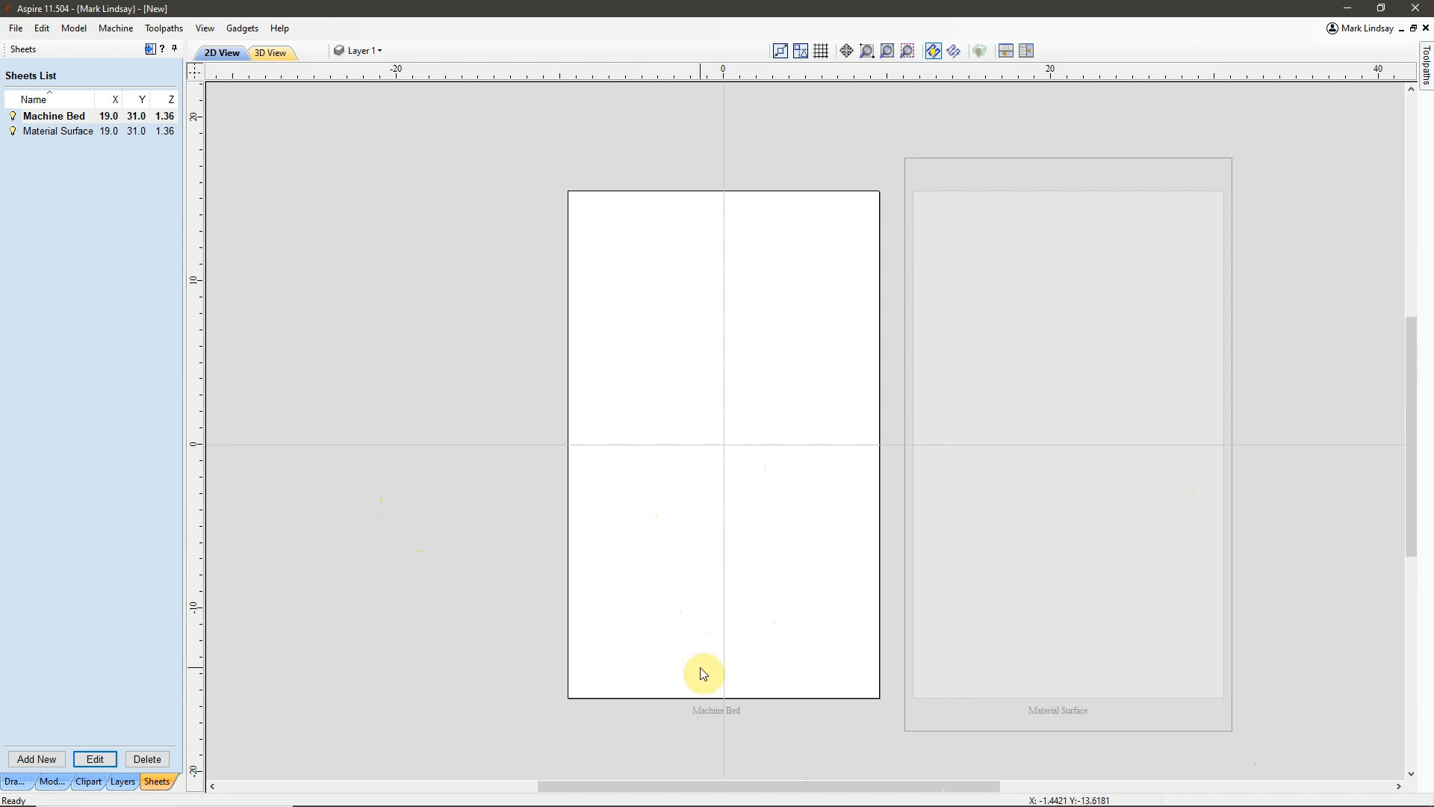
{"action": "left_click", "coordinate": [1070, 572]}
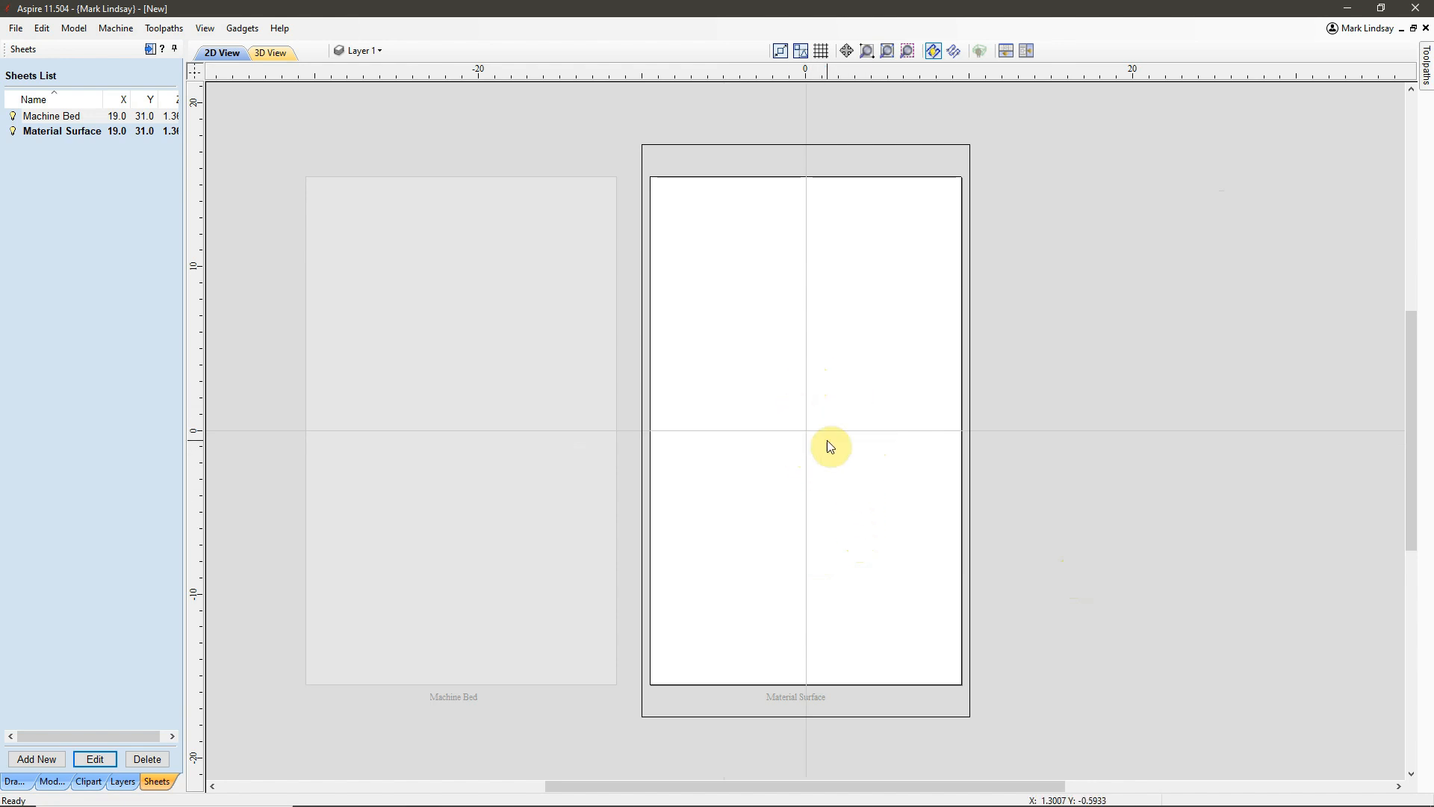
{"action": "left_click", "coordinate": [16, 782]}
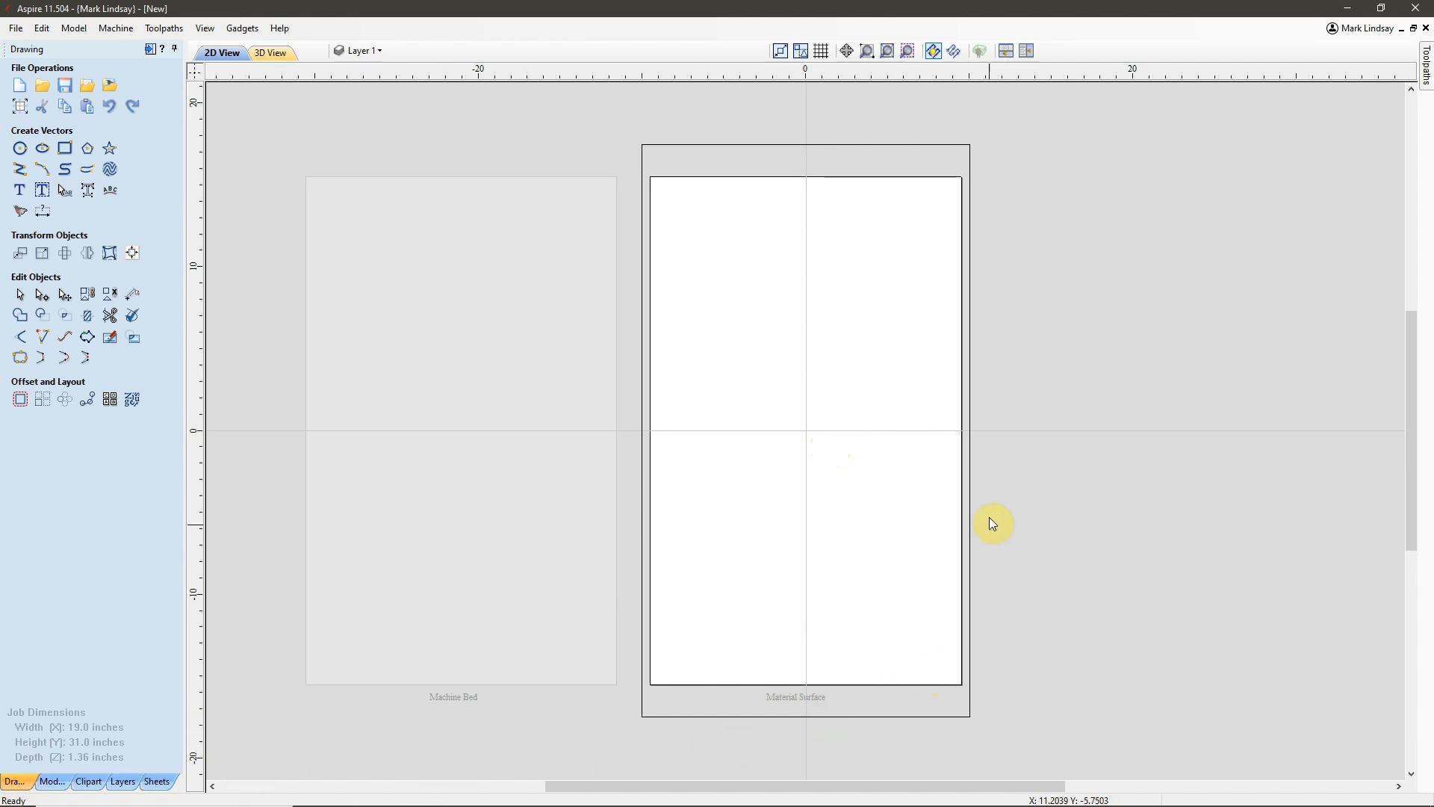
{"action": "left_click", "coordinate": [950, 536]}
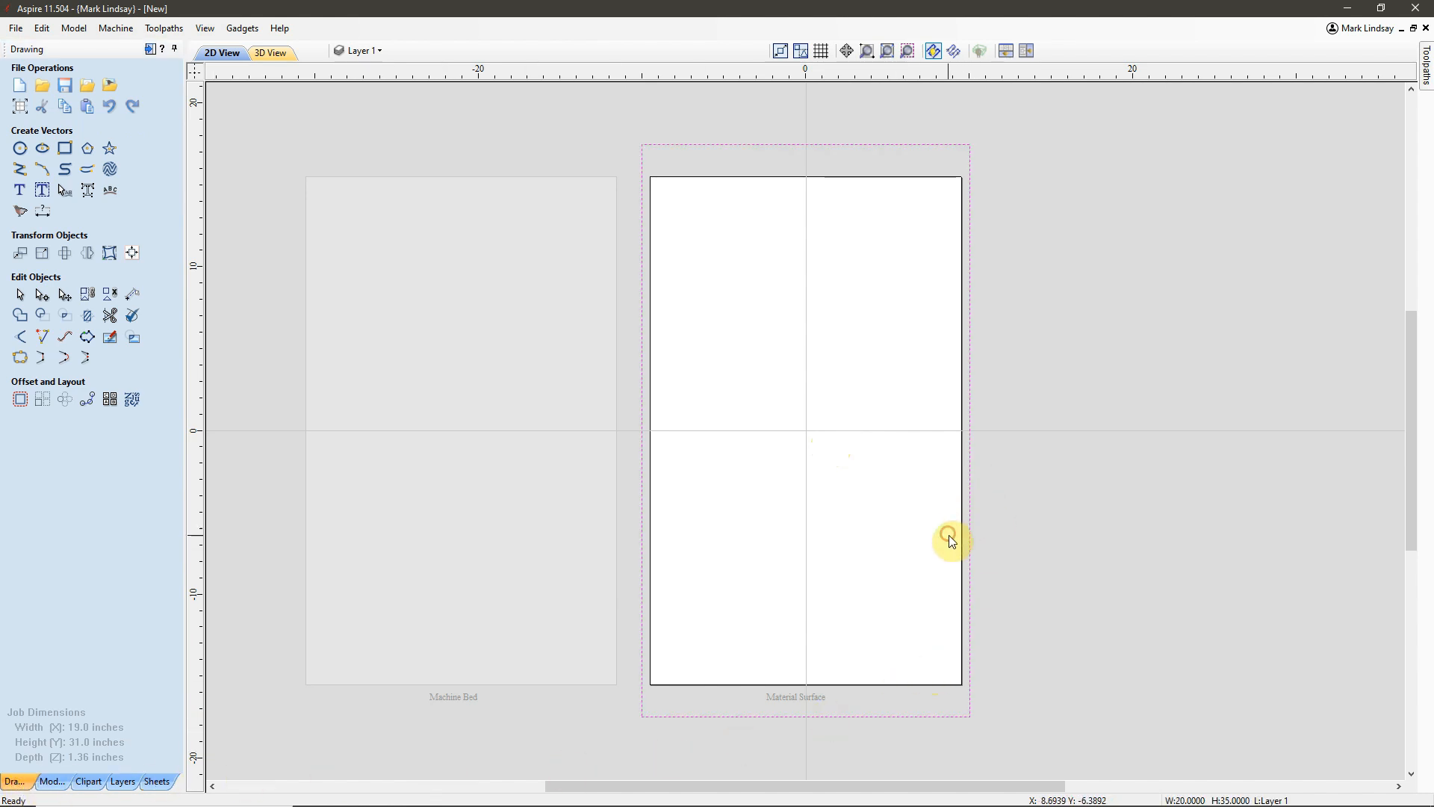
{"action": "right_click", "coordinate": [970, 493]}
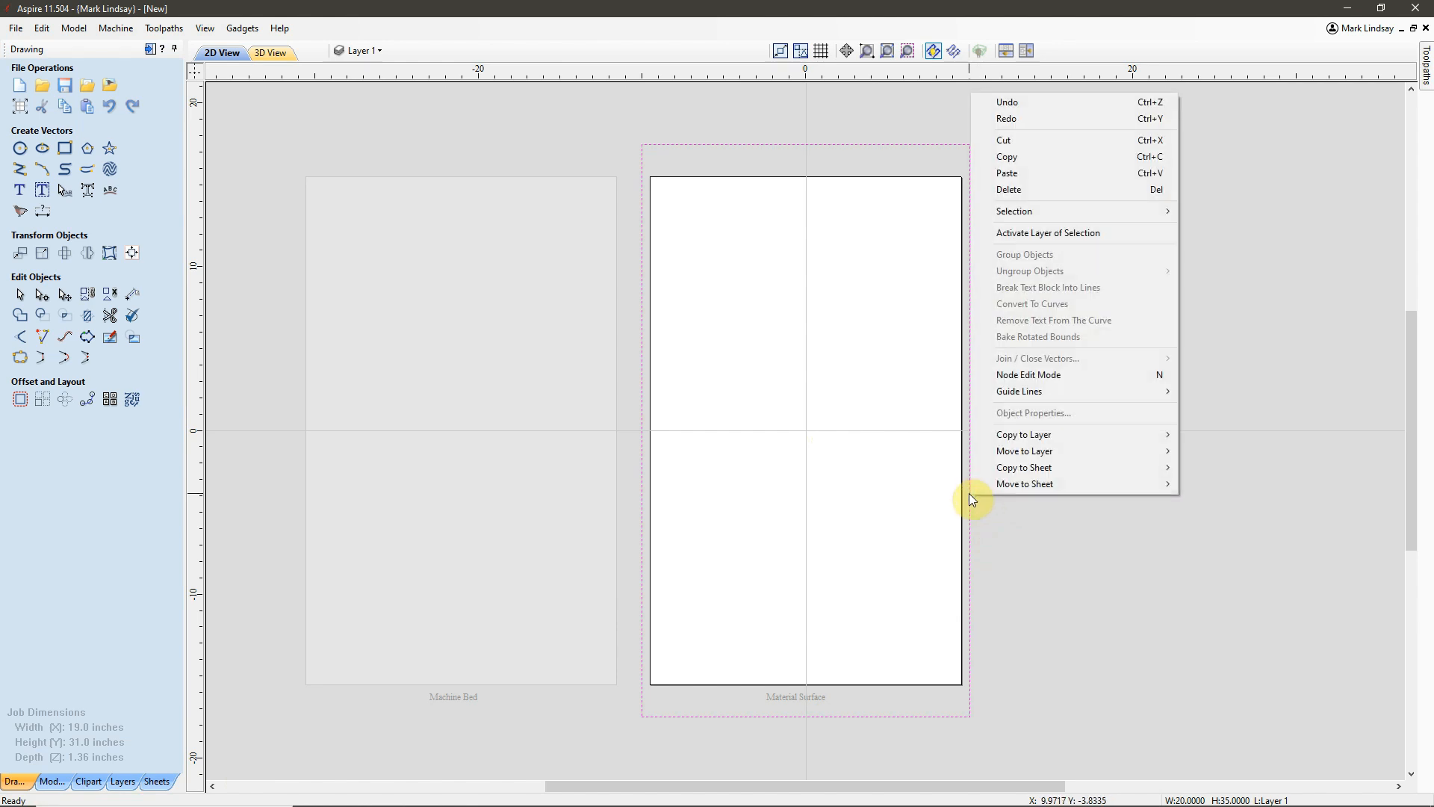
{"action": "mouse_move", "coordinate": [1026, 470]}
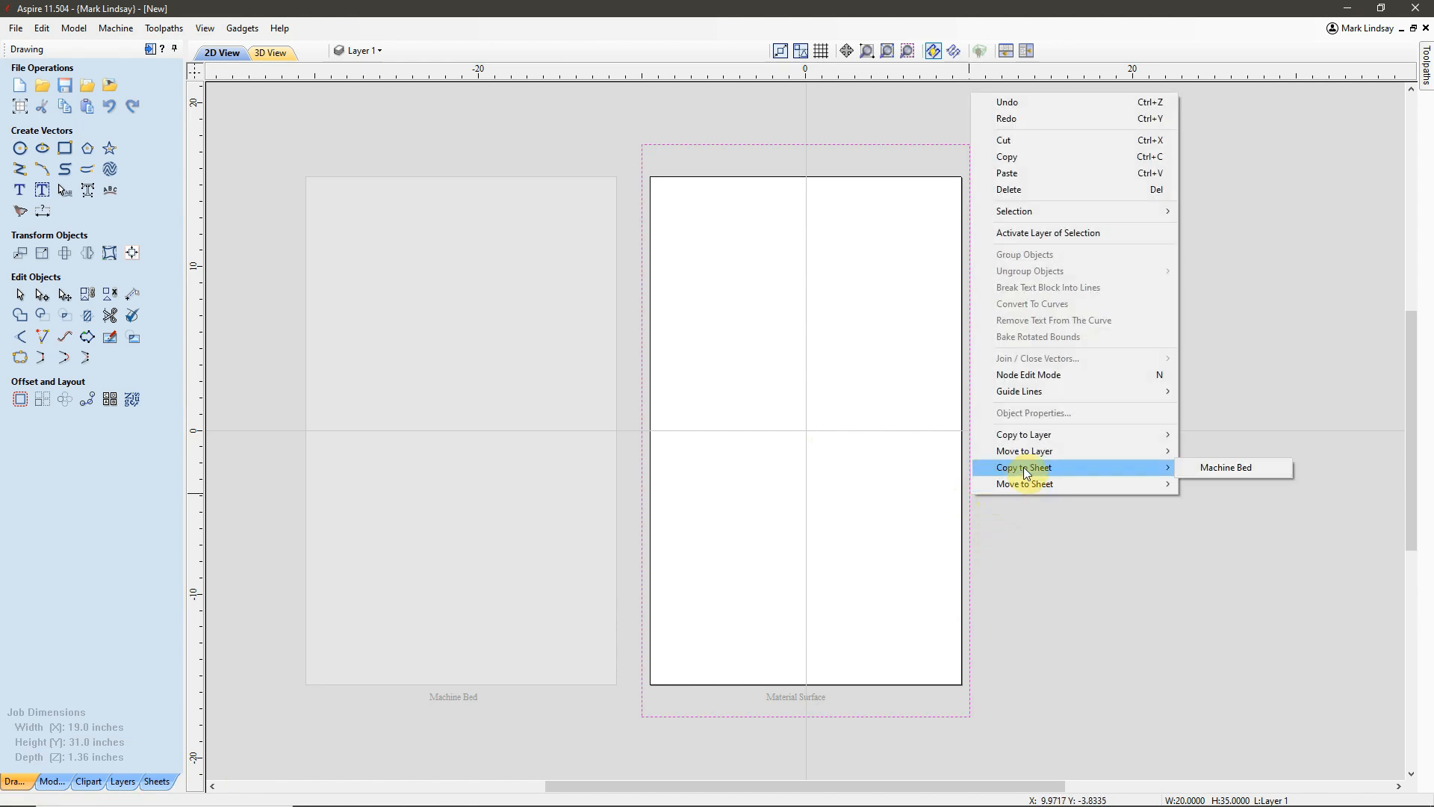
{"action": "left_click", "coordinate": [1227, 467]}
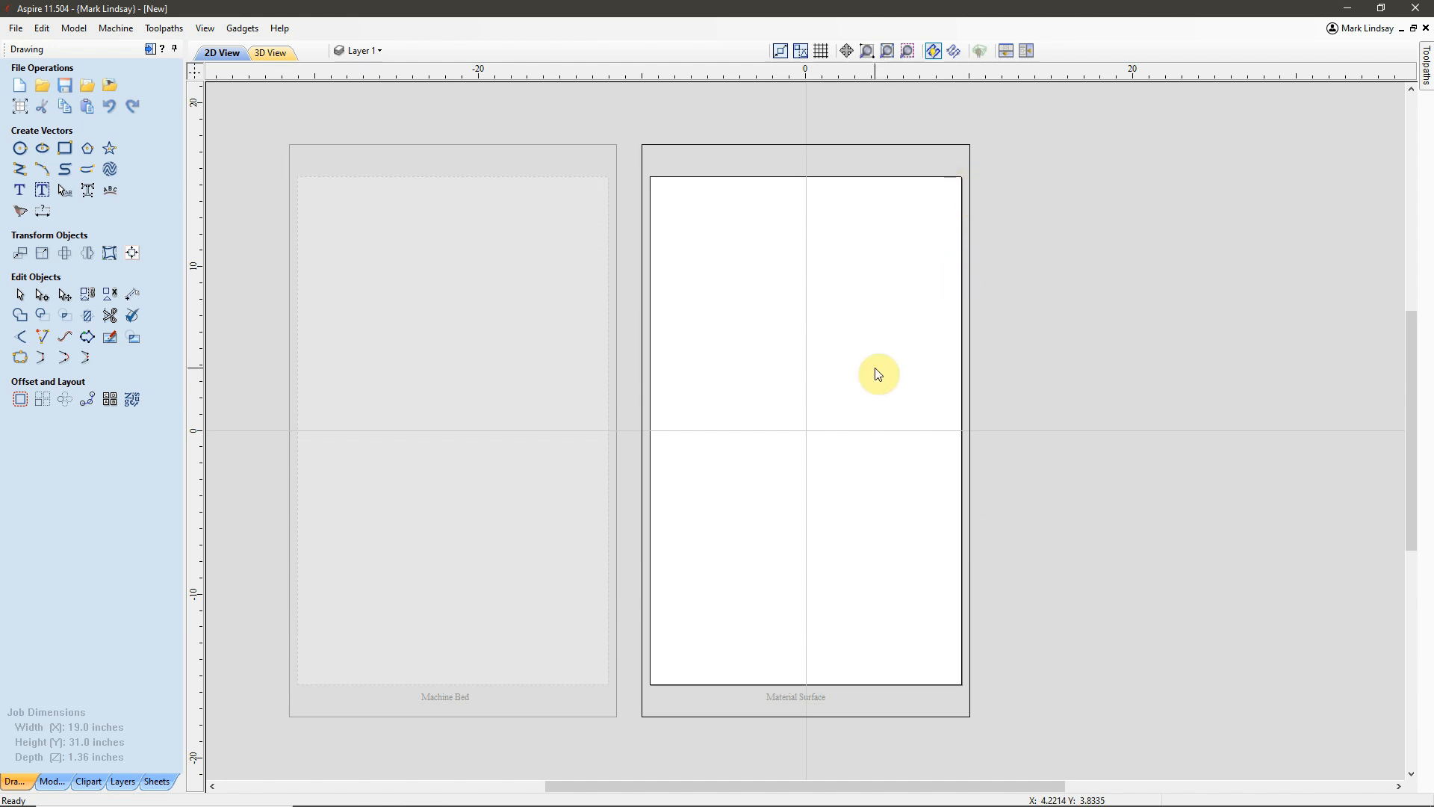
Start a Pocket toolpath on the Material Surface sheet's outer rectangle using the 2 inch Amana RC-2255 Surfacing tool.
{"action": "left_click", "coordinate": [149, 50]}
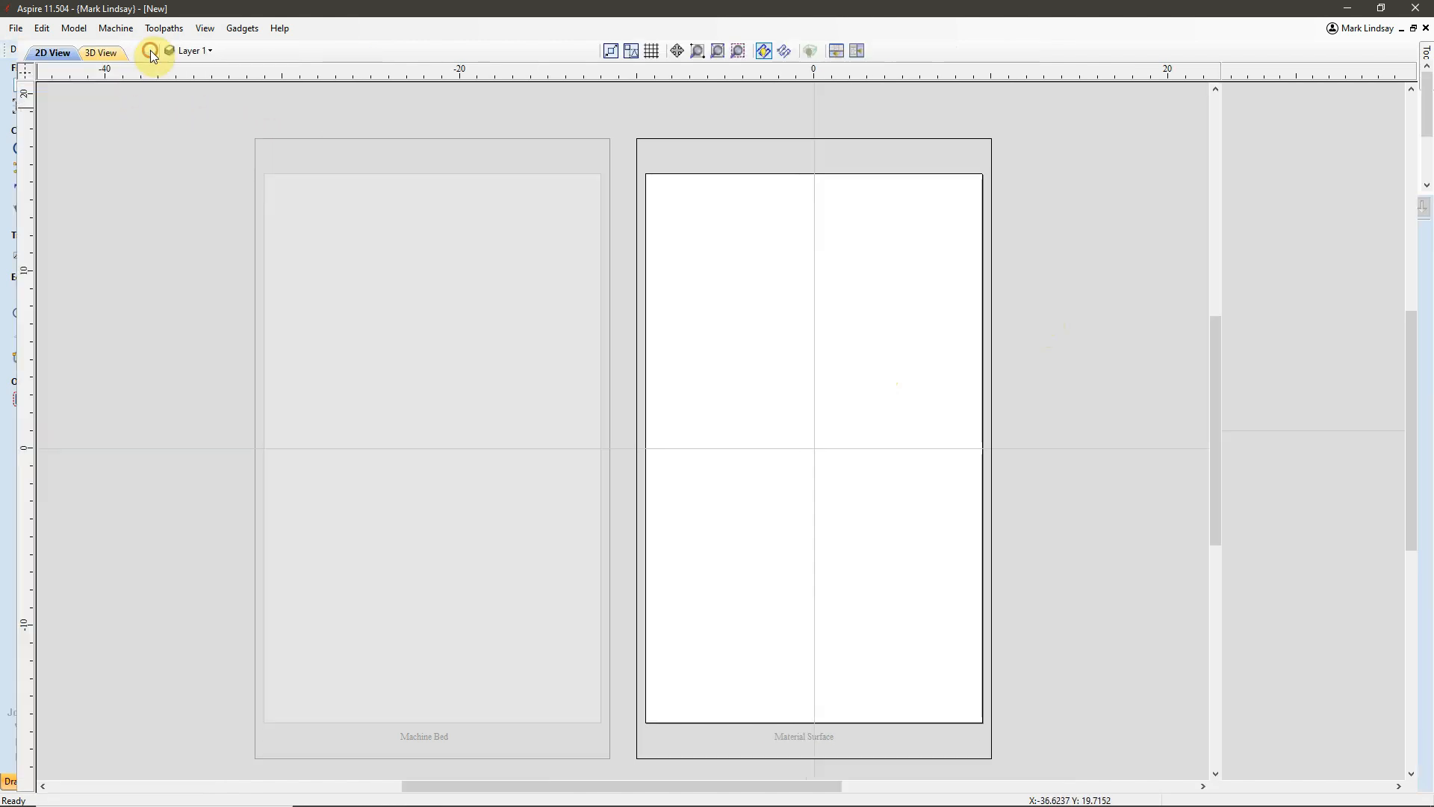
{"action": "left_click", "coordinate": [1062, 260]}
{"action": "left_click_drag", "start_coordinate": [1052, 290], "coordinate": [954, 391]}
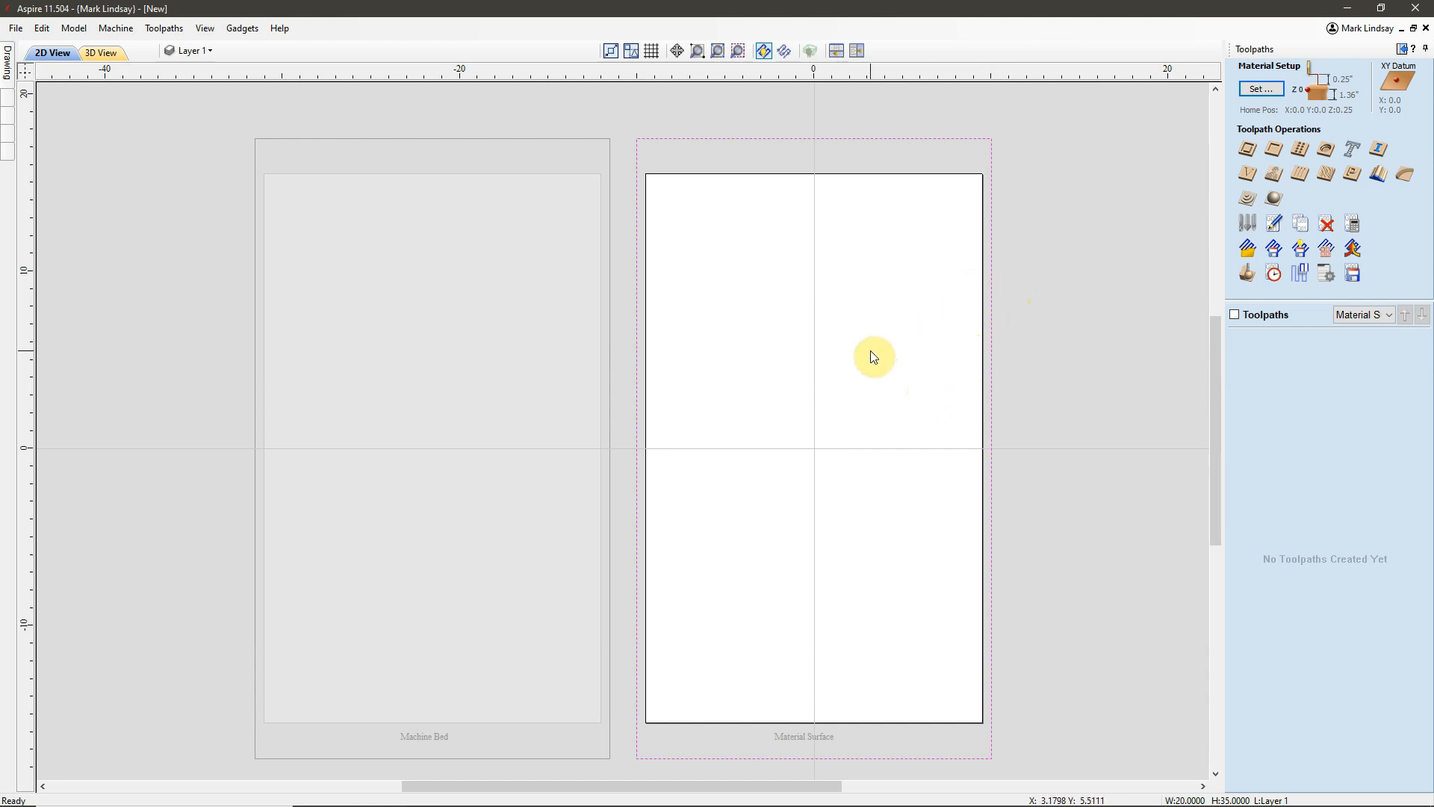
{"action": "left_click", "coordinate": [1274, 149]}
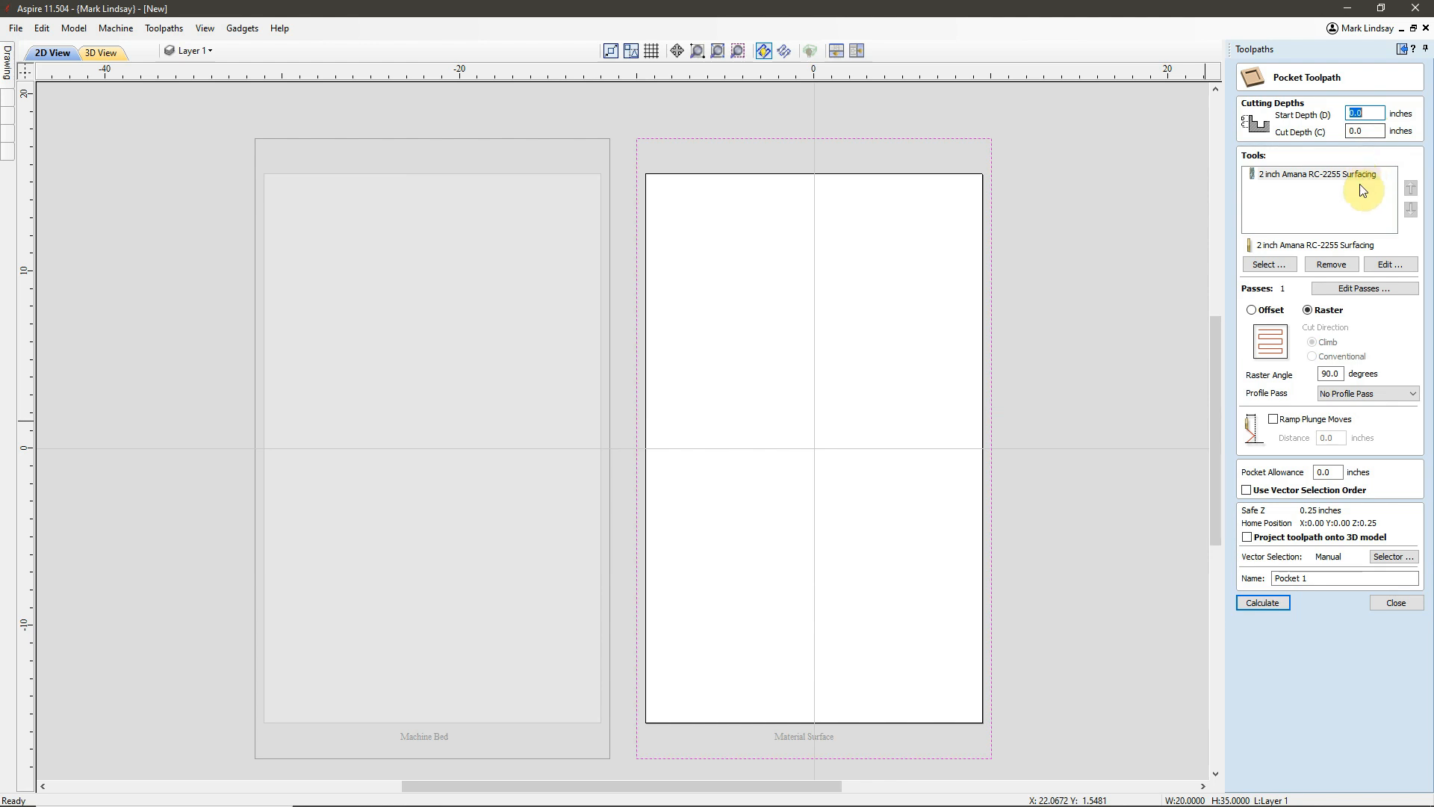
{"action": "left_click", "coordinate": [1297, 176]}
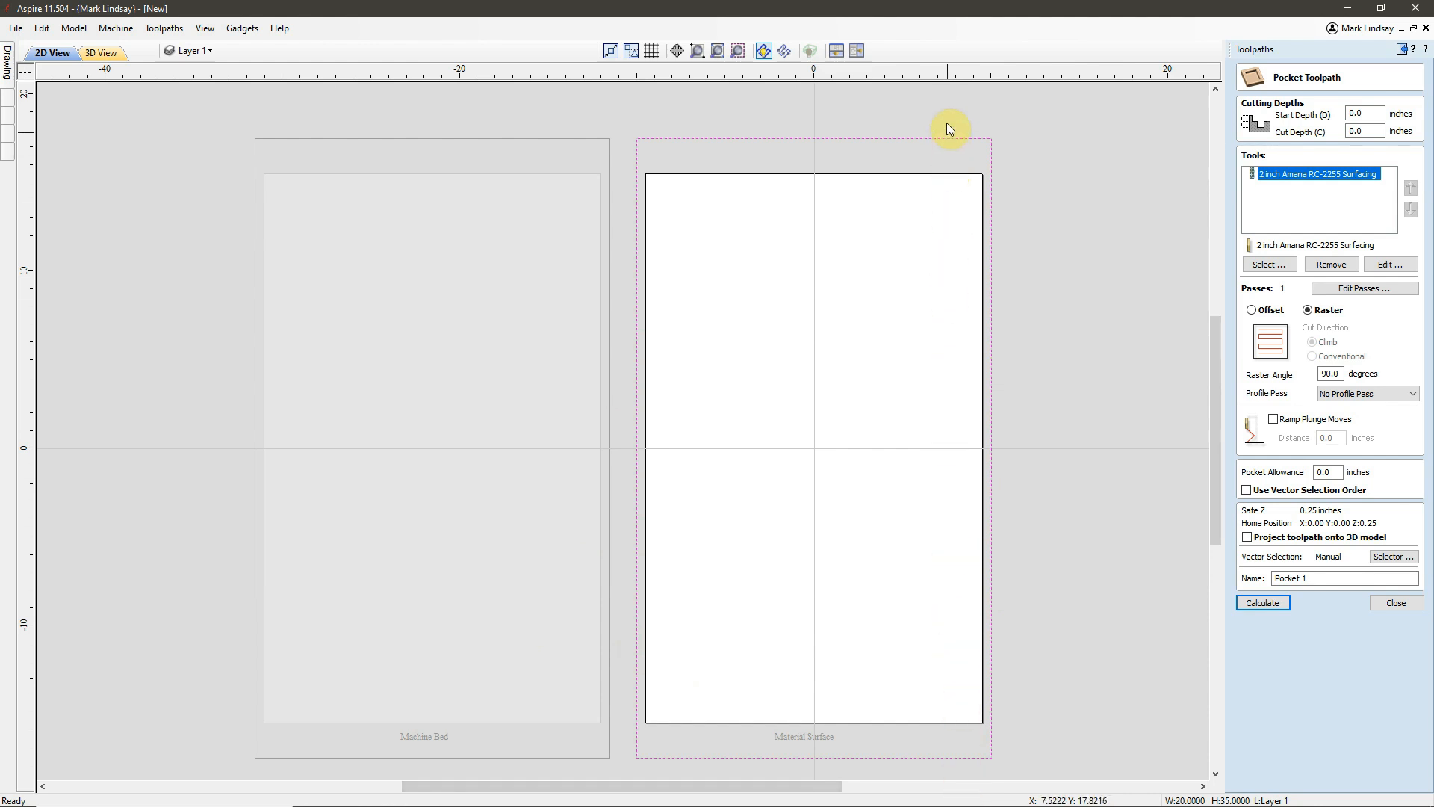
{"action": "left_click", "coordinate": [885, 710]}
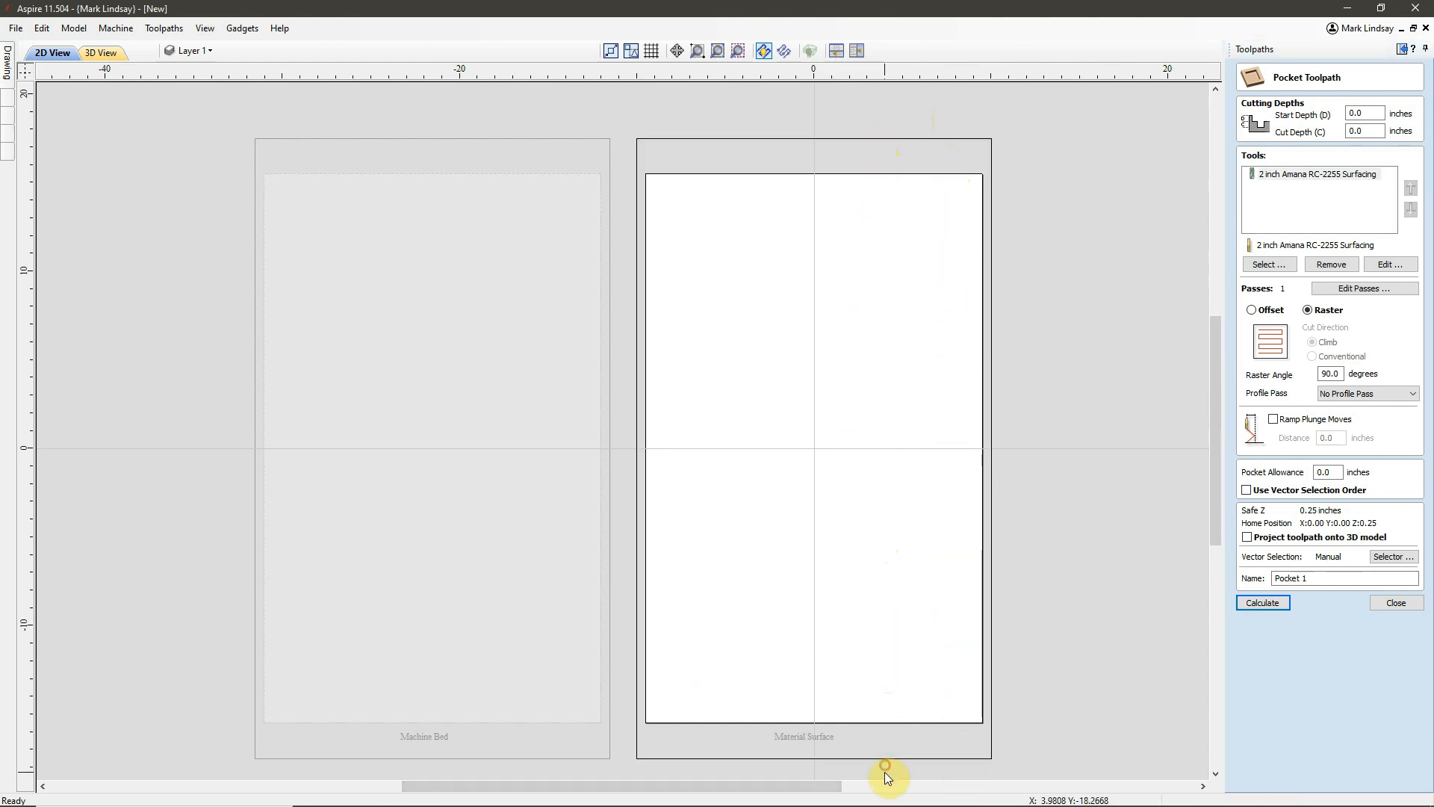
{"action": "left_click", "coordinate": [876, 156]}
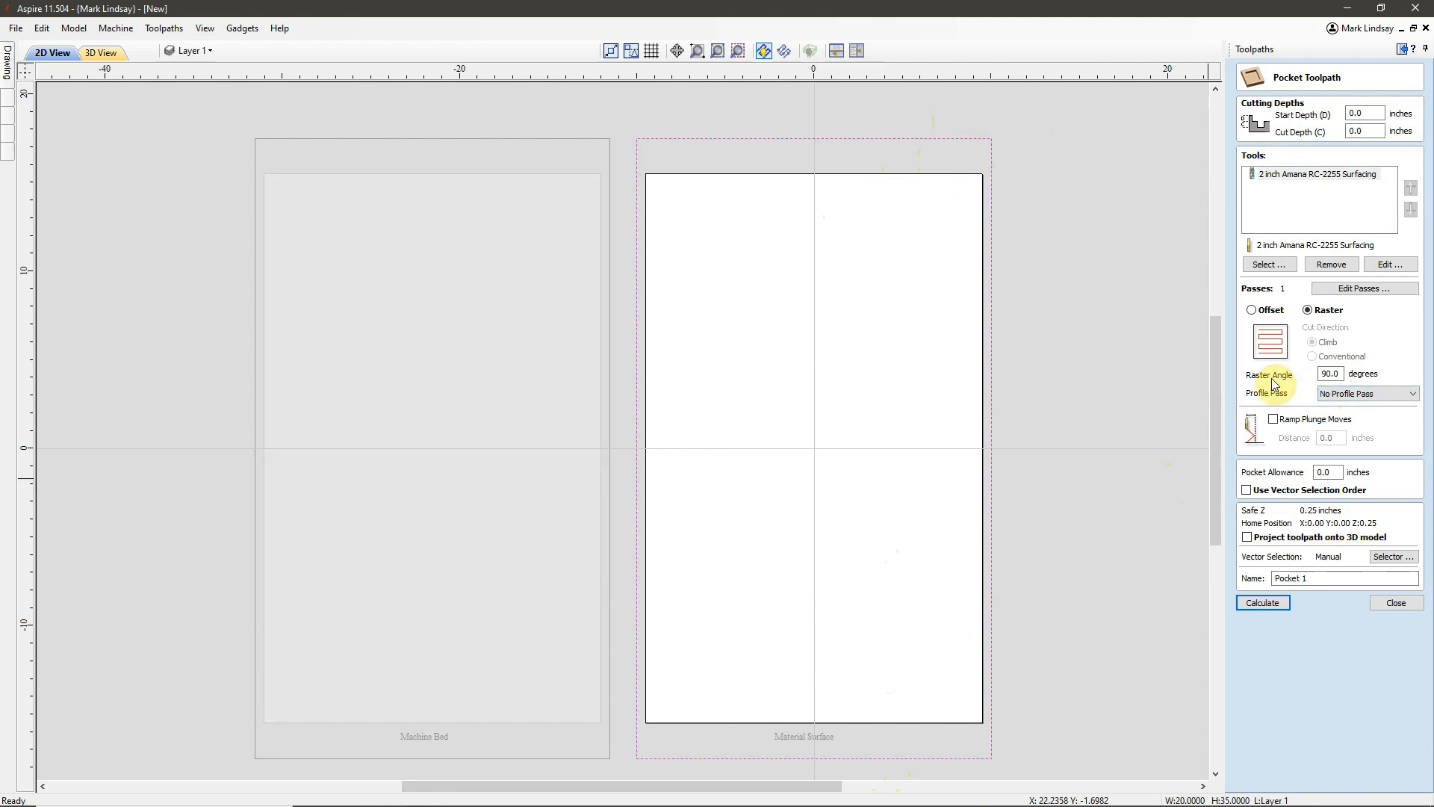
Name the pocket toolpath Material Surface and calculate it with a 90-degree raster and no profile pass.
{"action": "left_click", "coordinate": [1338, 374]}
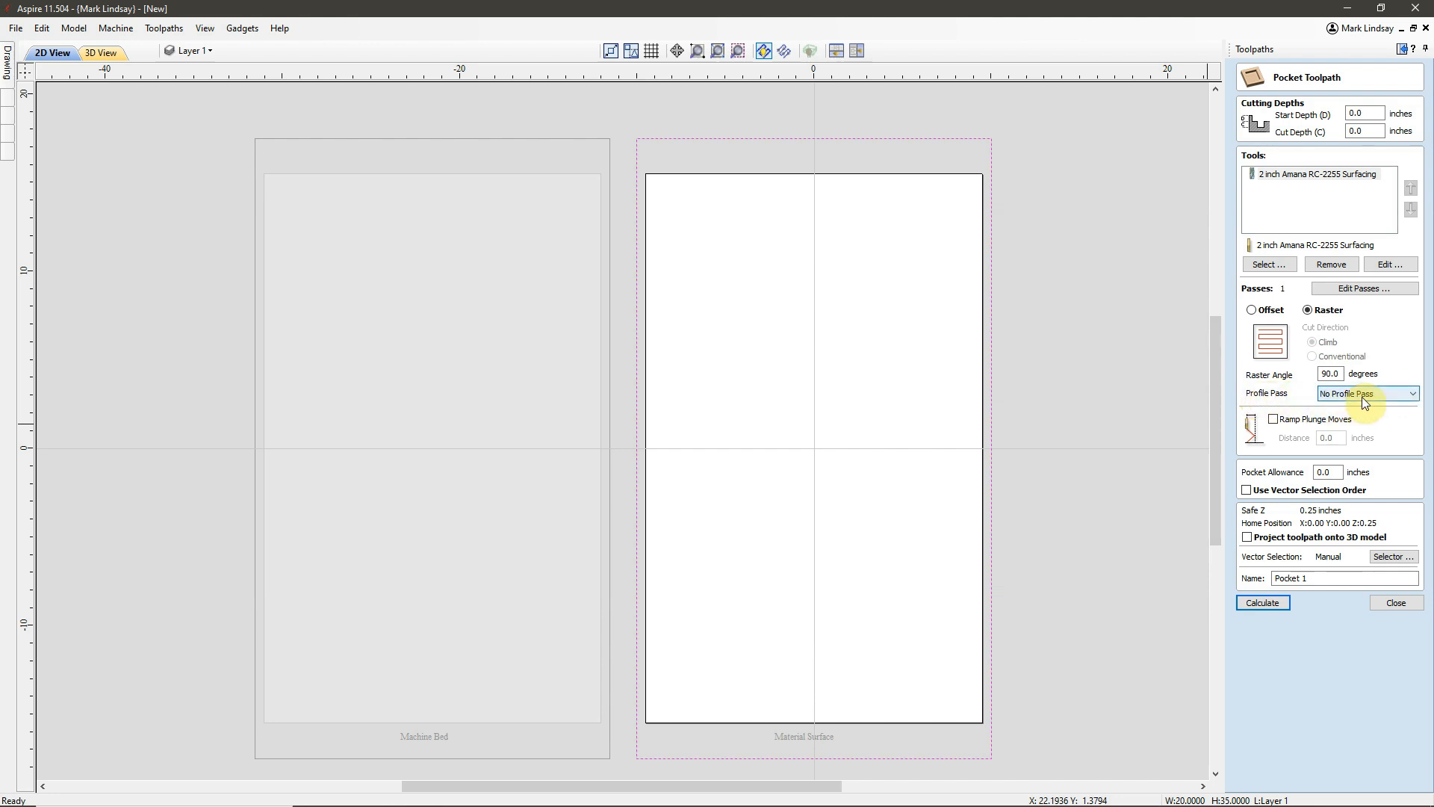
{"action": "left_click_drag", "start_coordinate": [1314, 577], "coordinate": [1242, 587]}
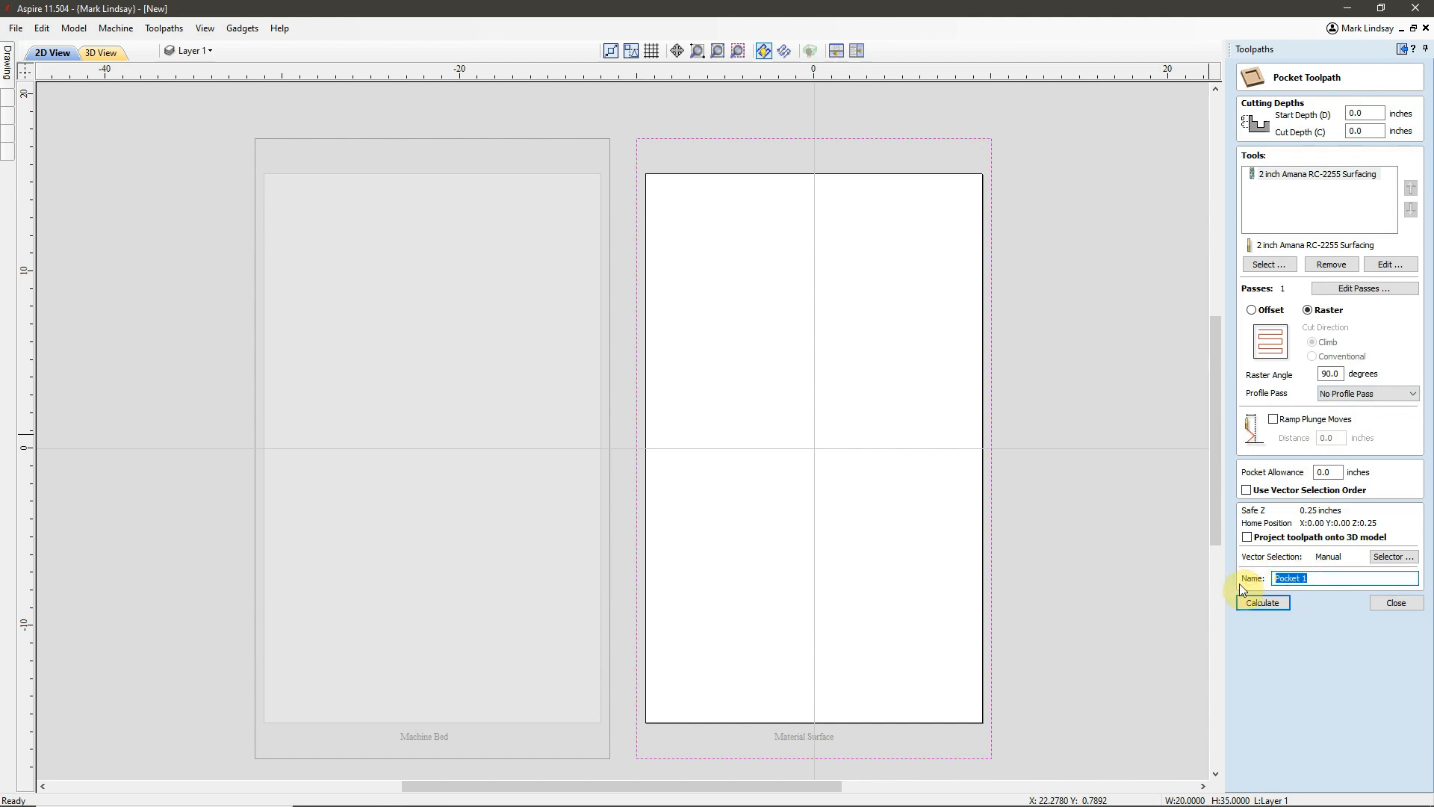
{"action": "type", "text": "Material Surface"}
{"action": "left_click", "coordinate": [1261, 605]}
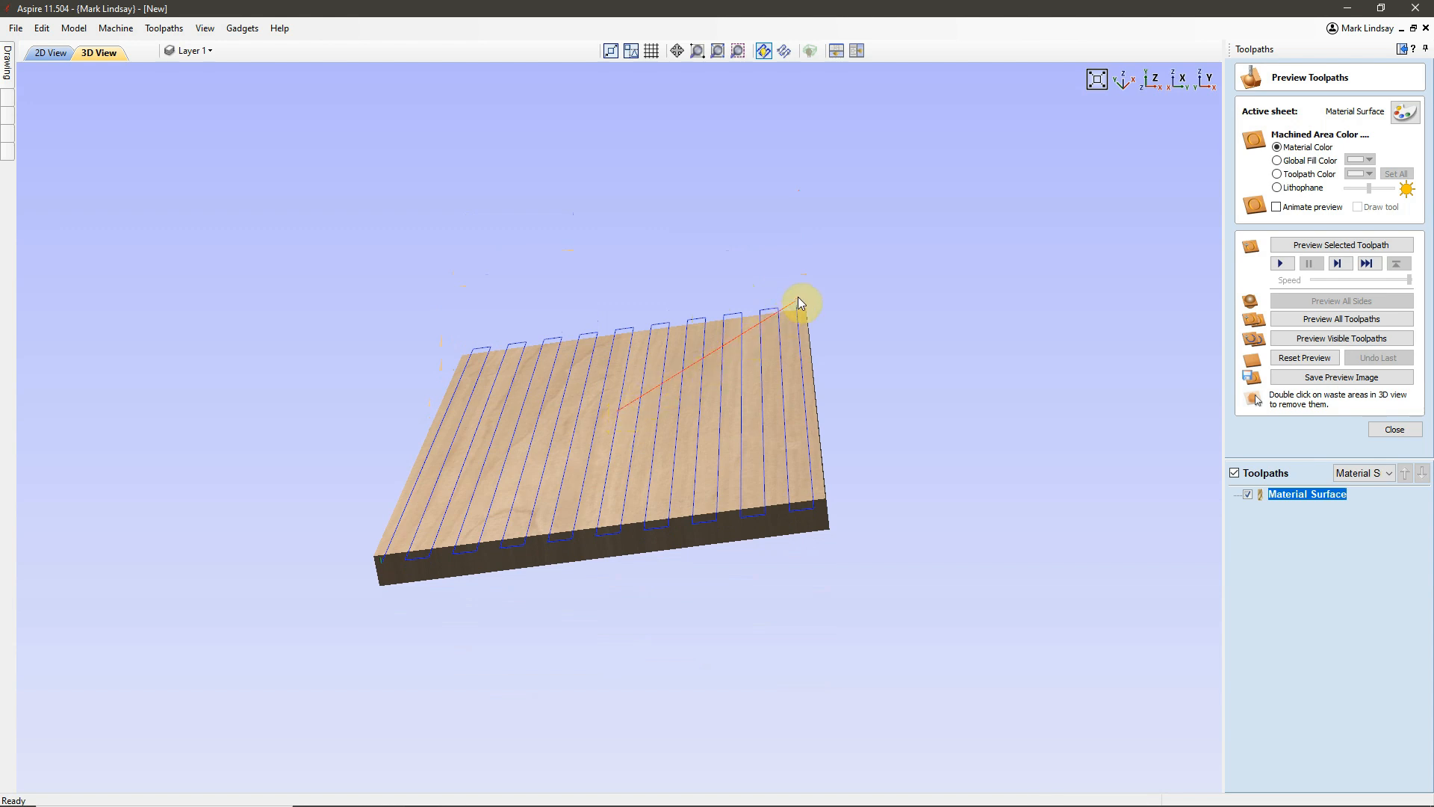
Examine the Material Surface toolpath in the 3D preview from several angles and from above, including its overrun at the edges.
{"action": "left_click_drag", "start_coordinate": [798, 302], "coordinate": [740, 461]}
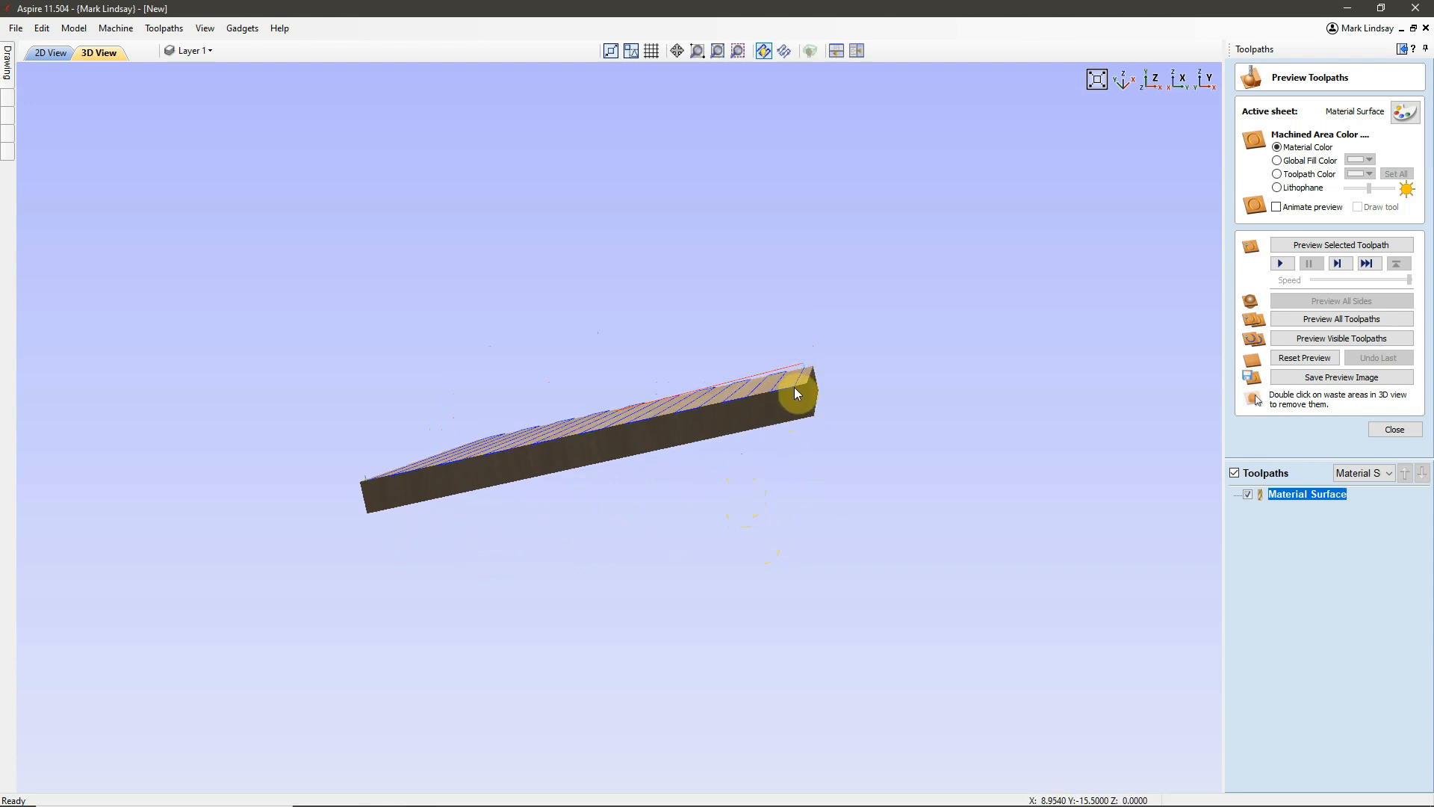
{"action": "left_click_drag", "start_coordinate": [710, 407], "coordinate": [814, 516]}
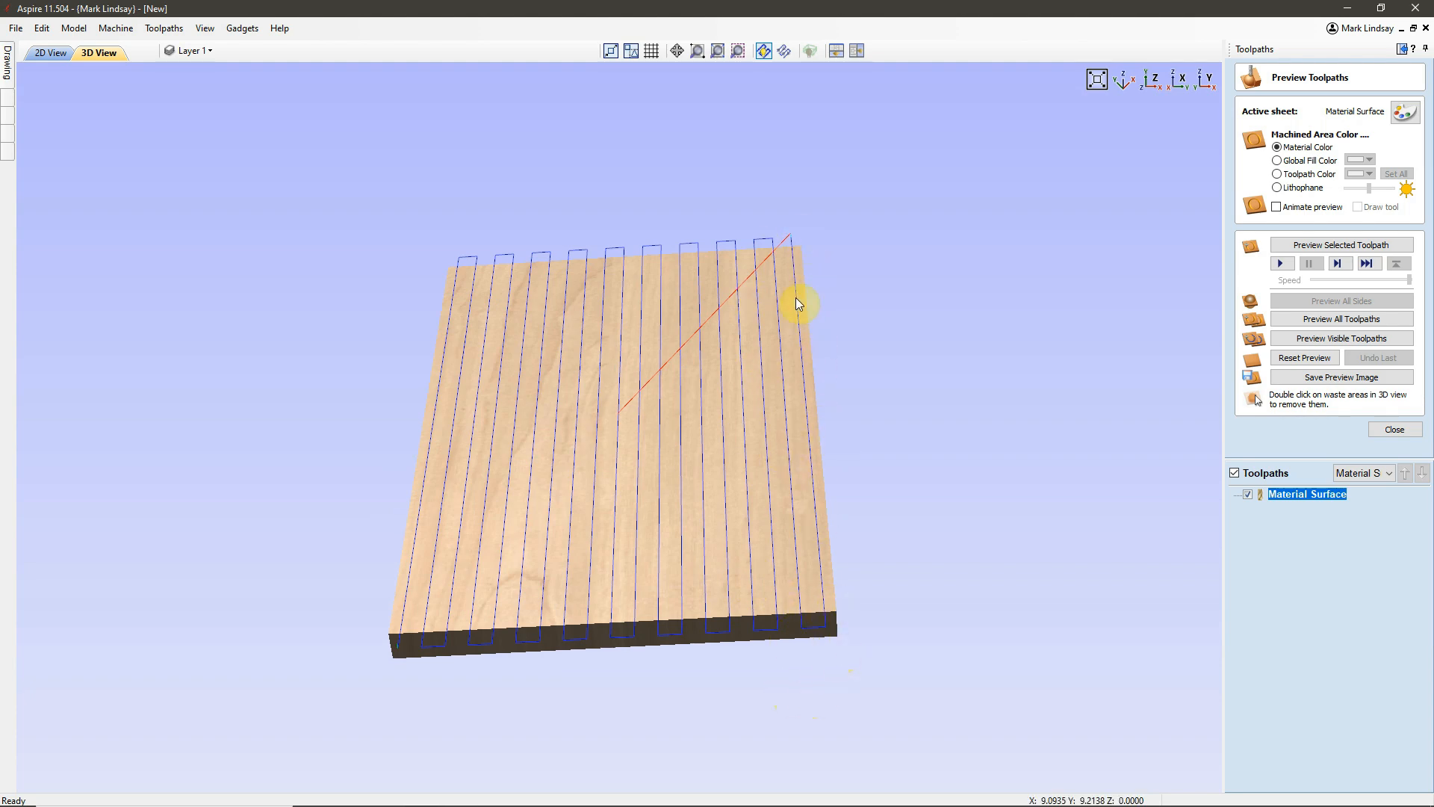
{"action": "scroll", "coordinate": [769, 239], "scroll_direction": "up", "scroll_amount": 2}
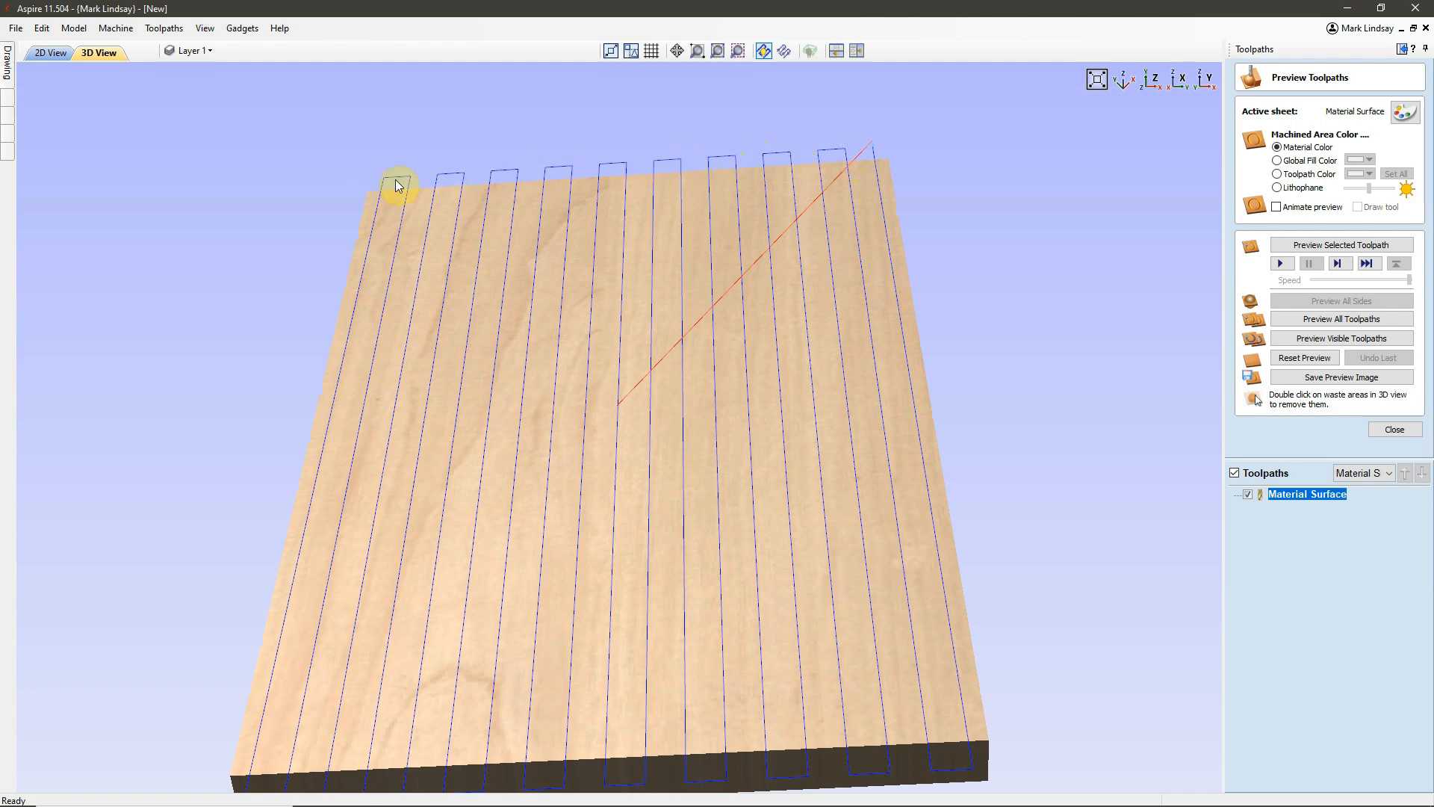
{"action": "left_click", "coordinate": [1154, 81]}
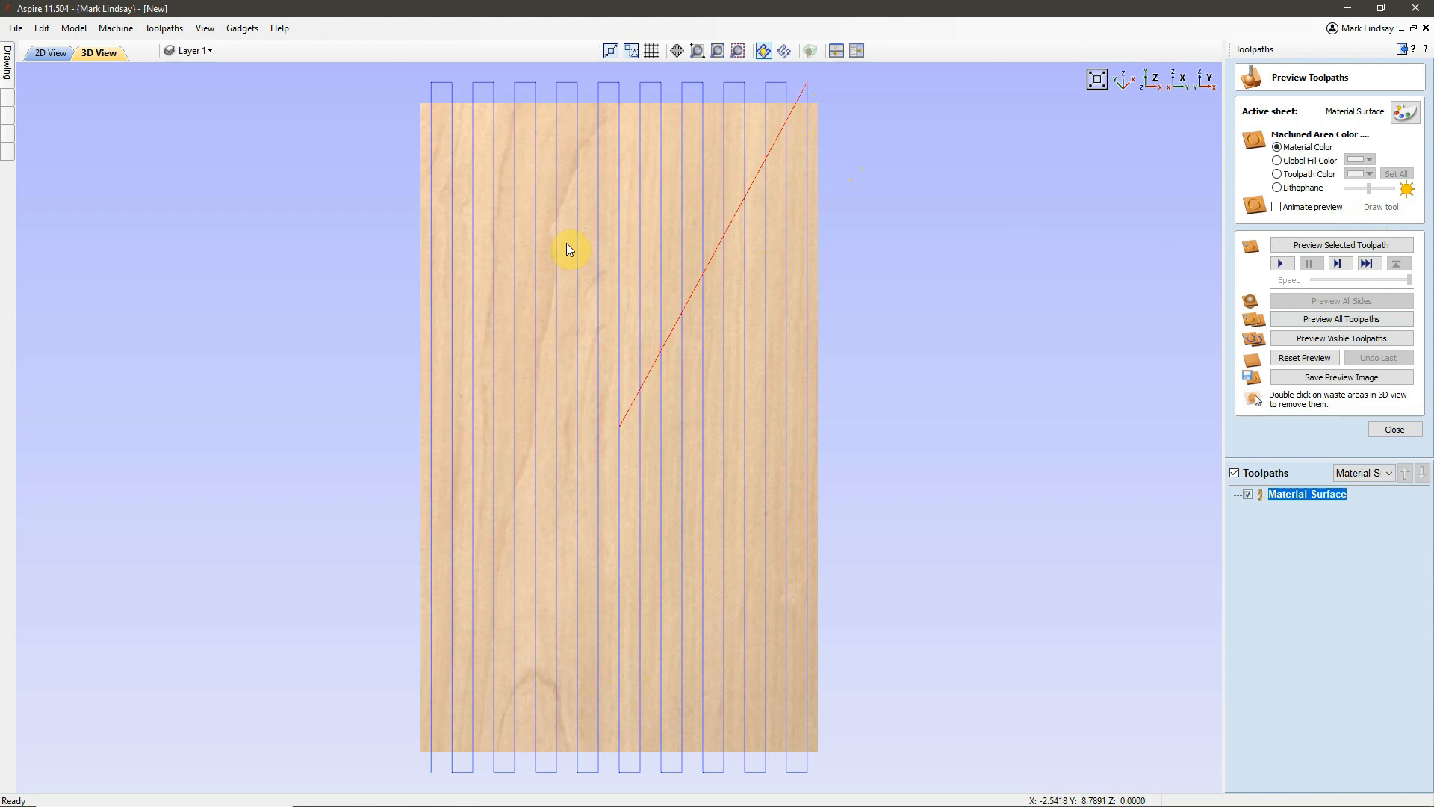
{"action": "left_click", "coordinate": [1394, 430]}
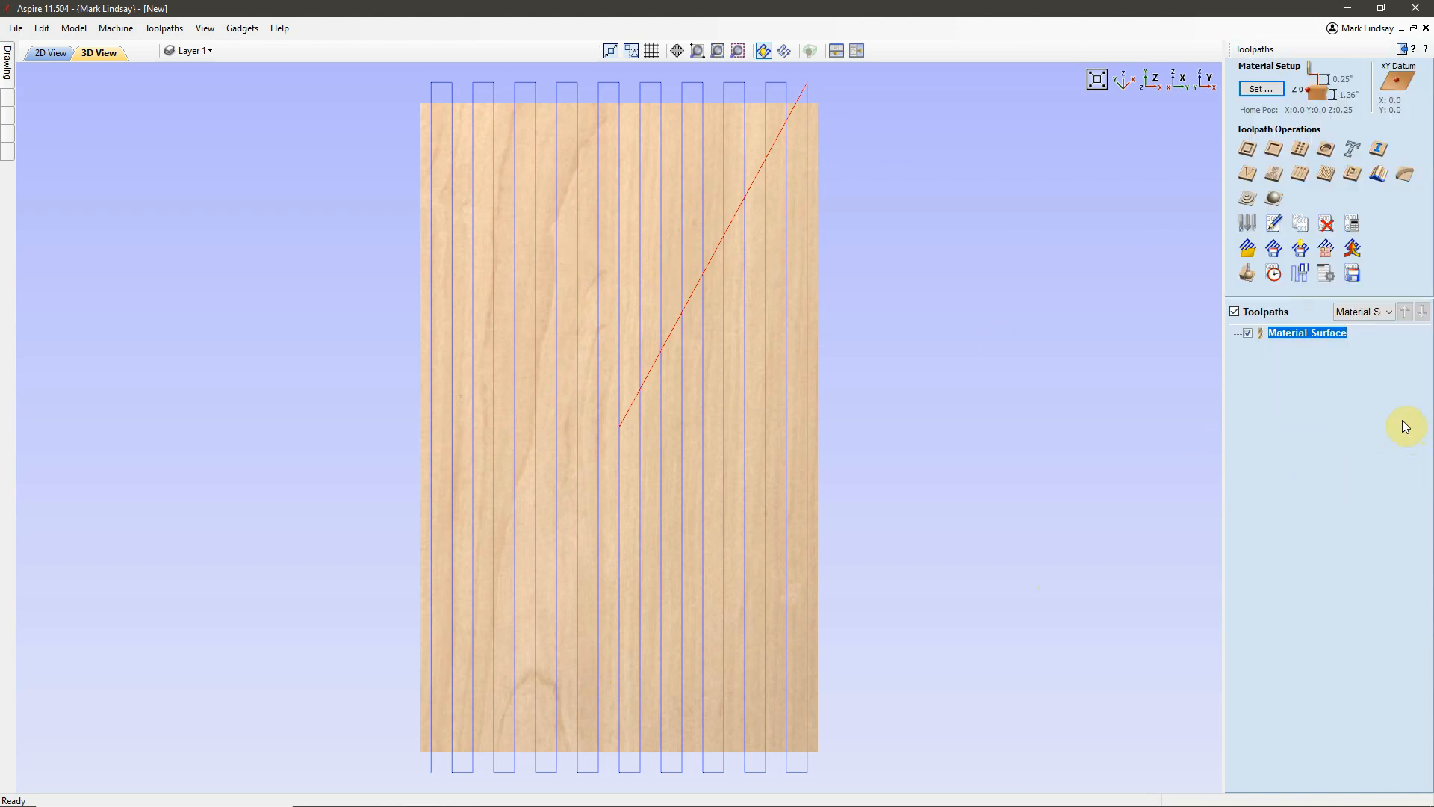
Save the Material Surface toolpath as "Doug Fir - Material Surface.txt" with the Avid CNC (inch) post processor.
{"action": "mouse_move", "coordinate": [1297, 336]}
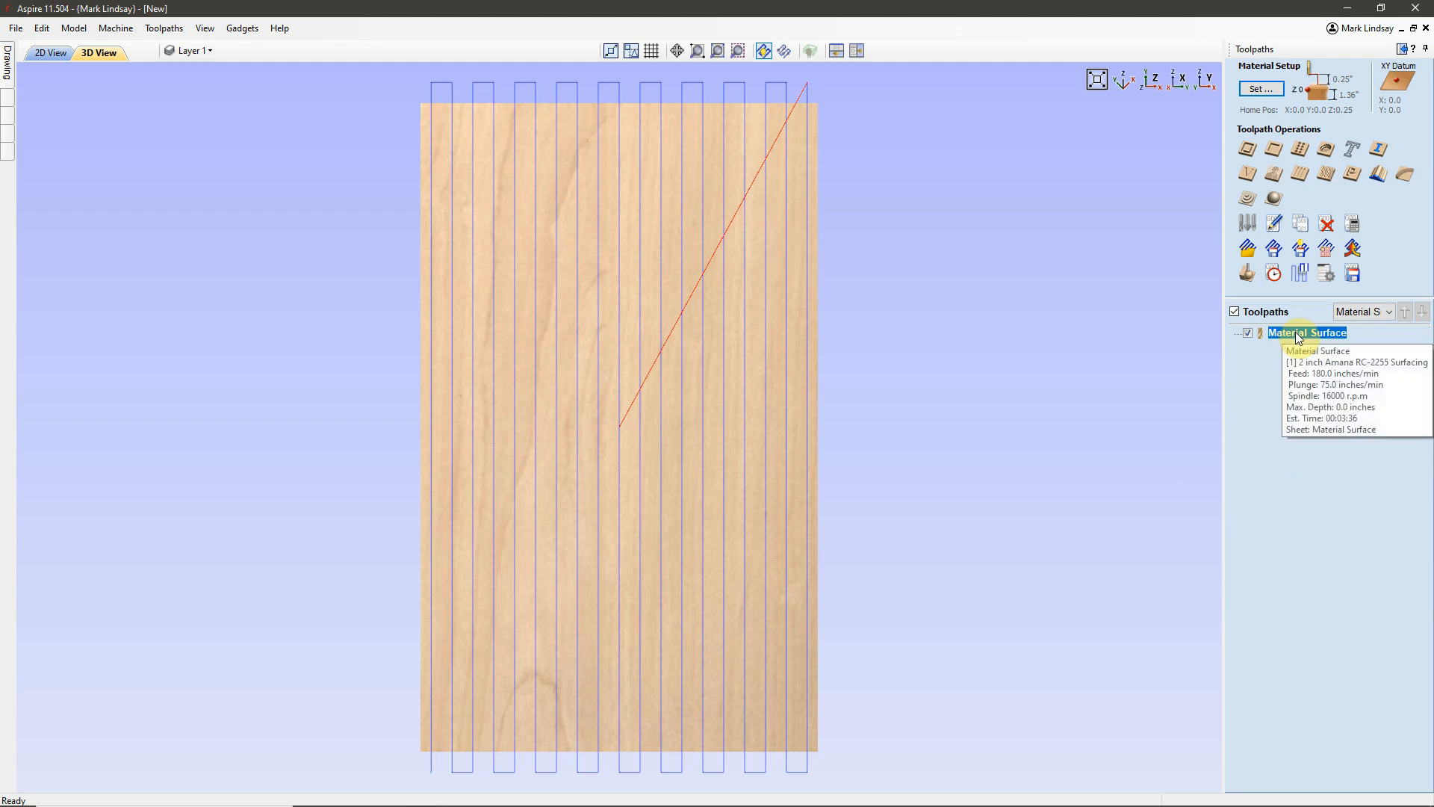
{"action": "left_click", "coordinate": [1352, 274]}
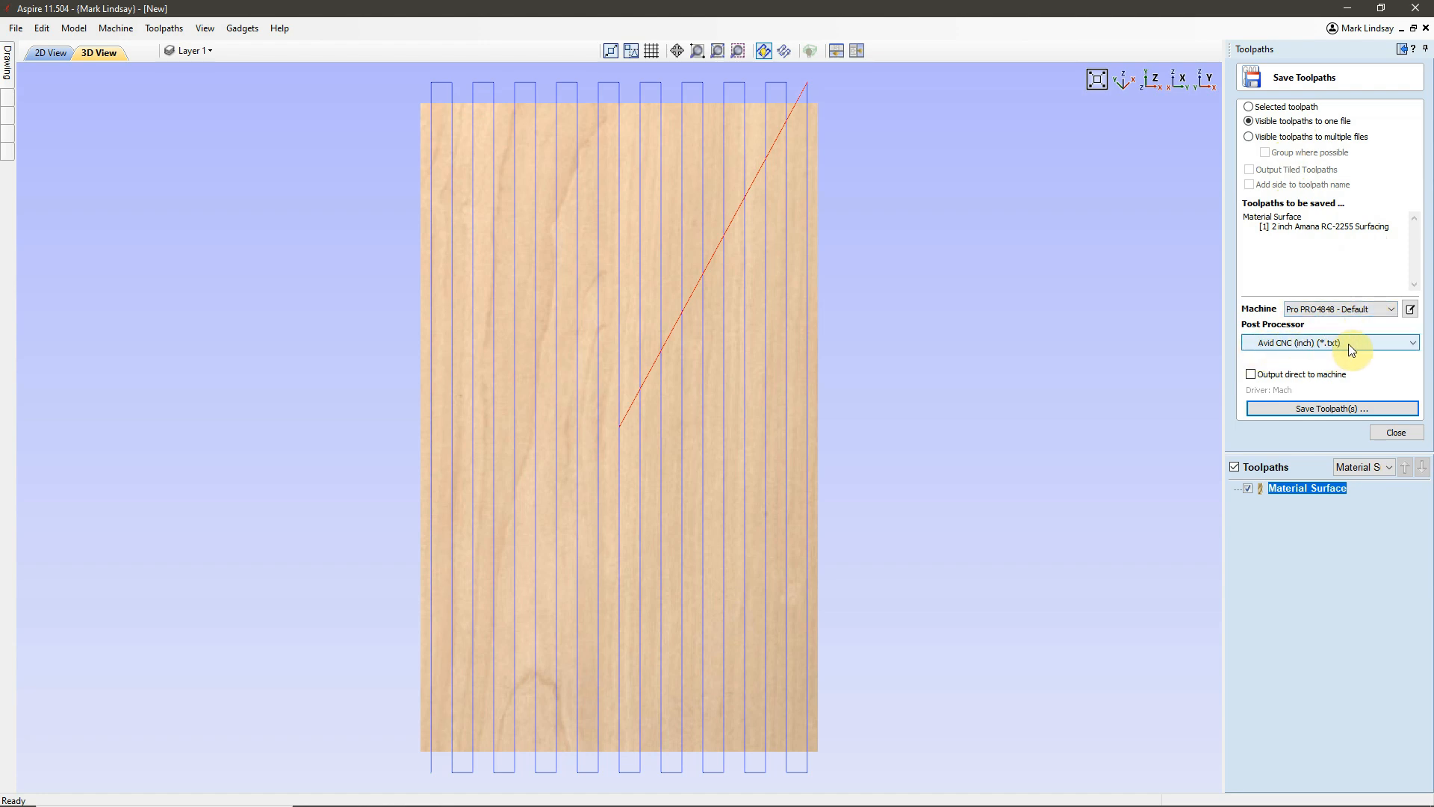
{"action": "left_click", "coordinate": [1328, 413]}
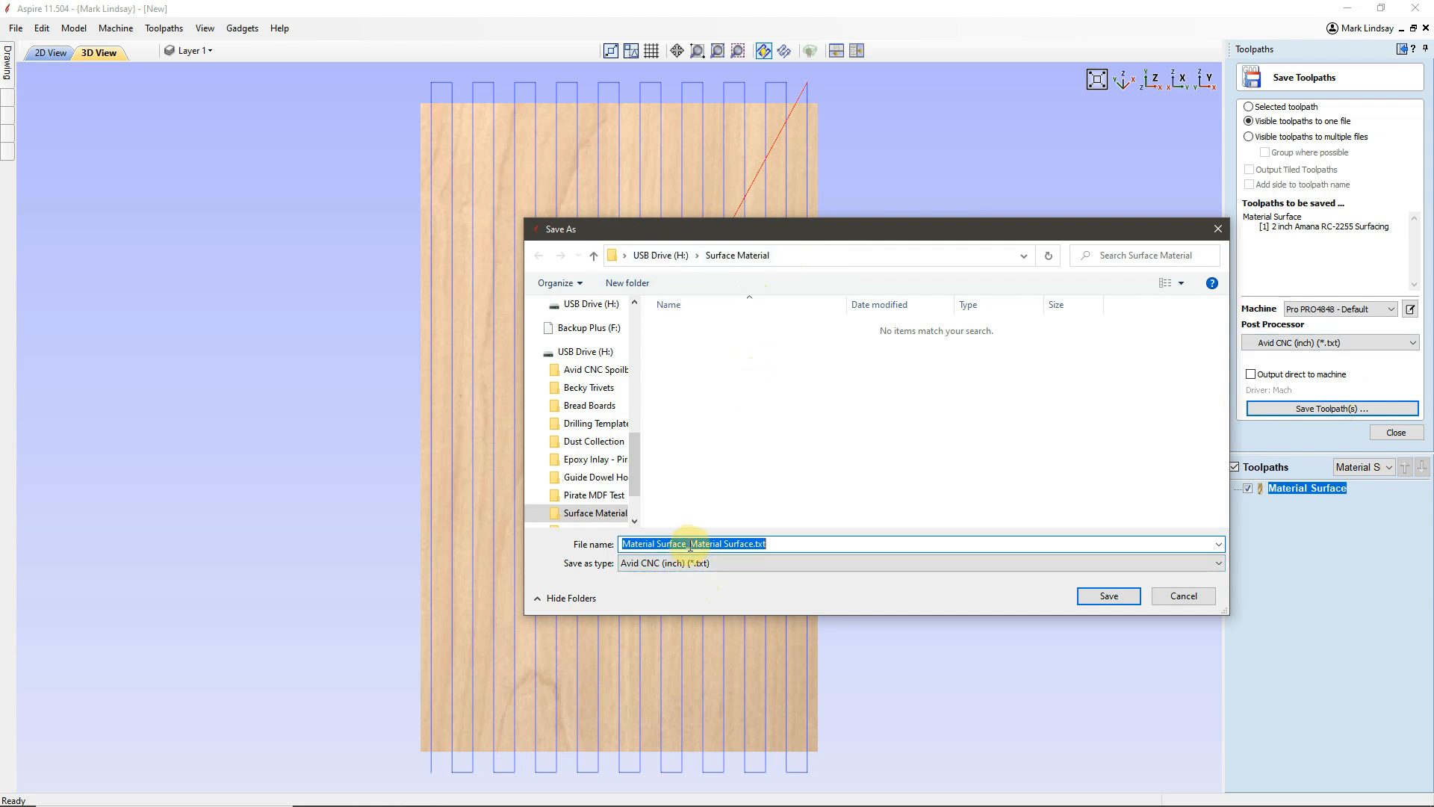
{"action": "left_click_drag", "start_coordinate": [690, 545], "coordinate": [605, 553]}
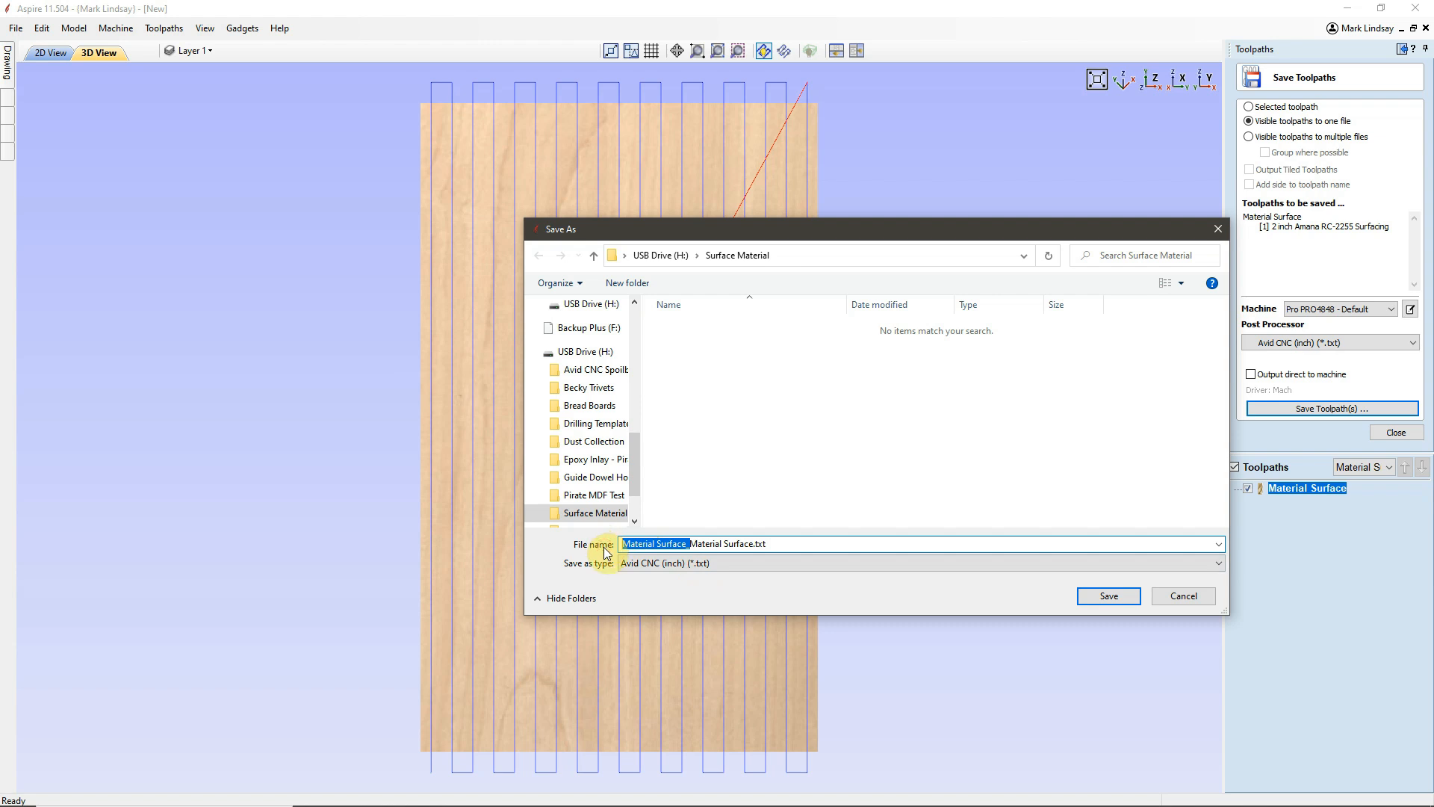
{"action": "type", "text": "Doug F"}
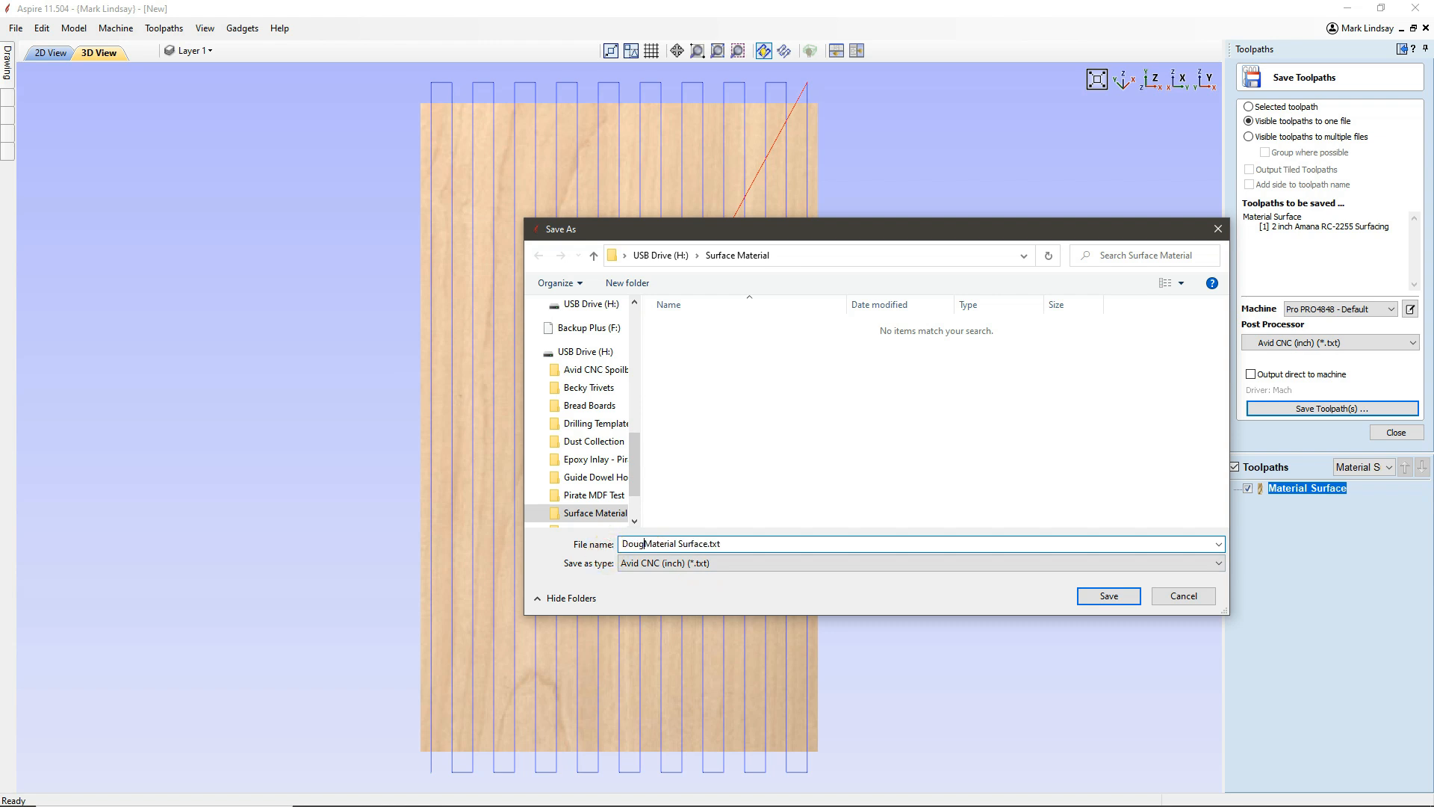
{"action": "type", "text": "ir -"}
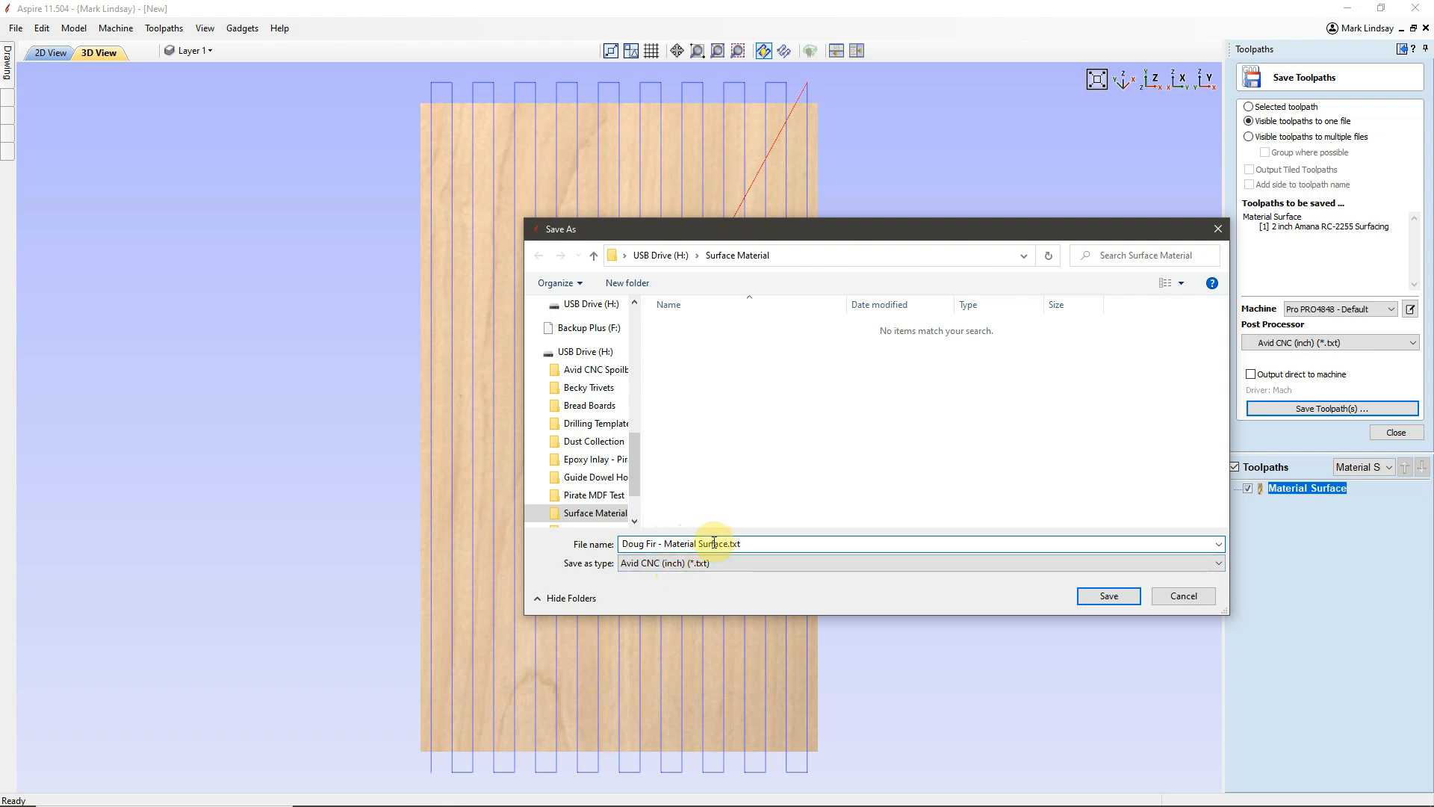
{"action": "left_click", "coordinate": [1107, 595]}
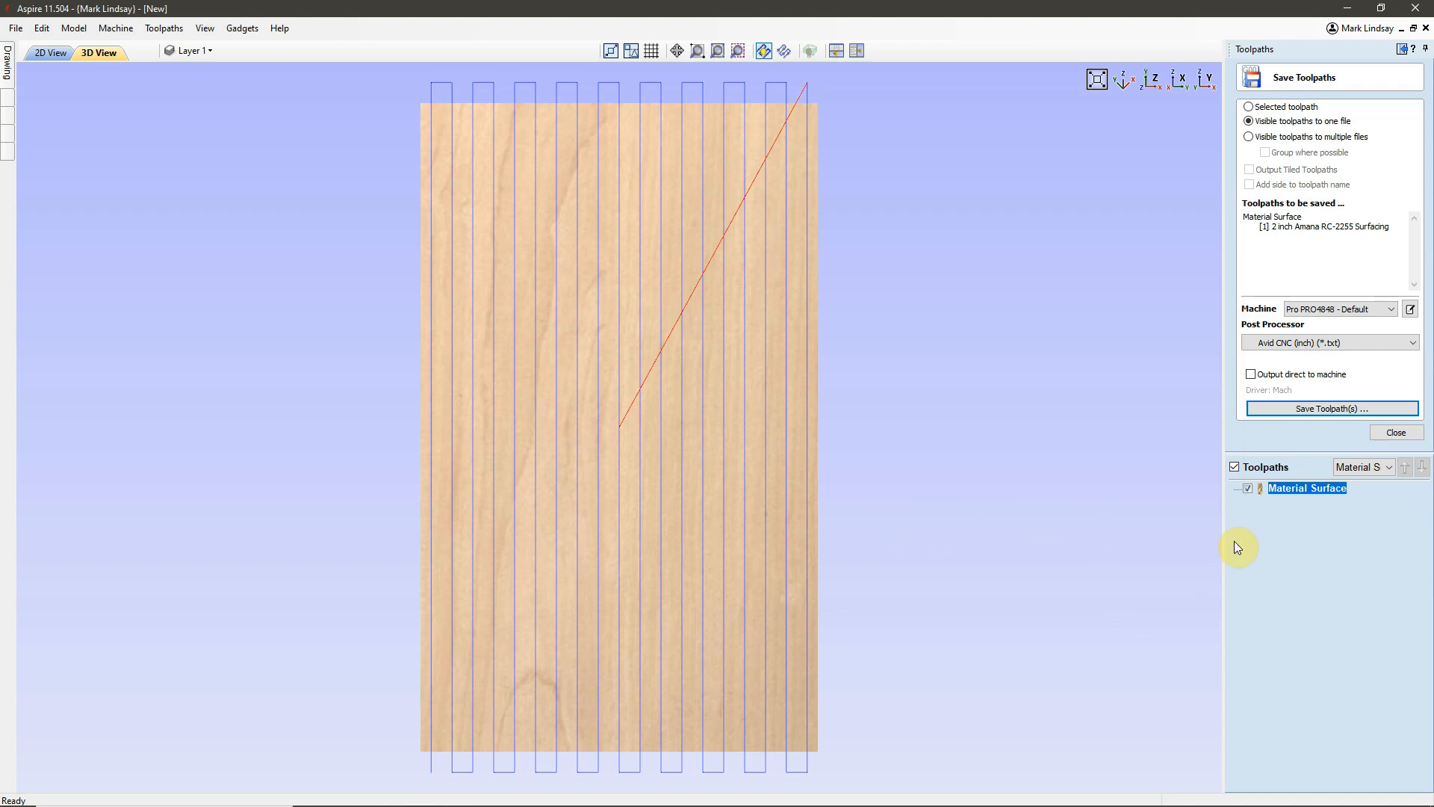
Hide all toolpaths and switch to the Machine Bed sheet in the 2D view.
{"action": "left_click", "coordinate": [1235, 467]}
{"action": "left_click", "coordinate": [1404, 433]}
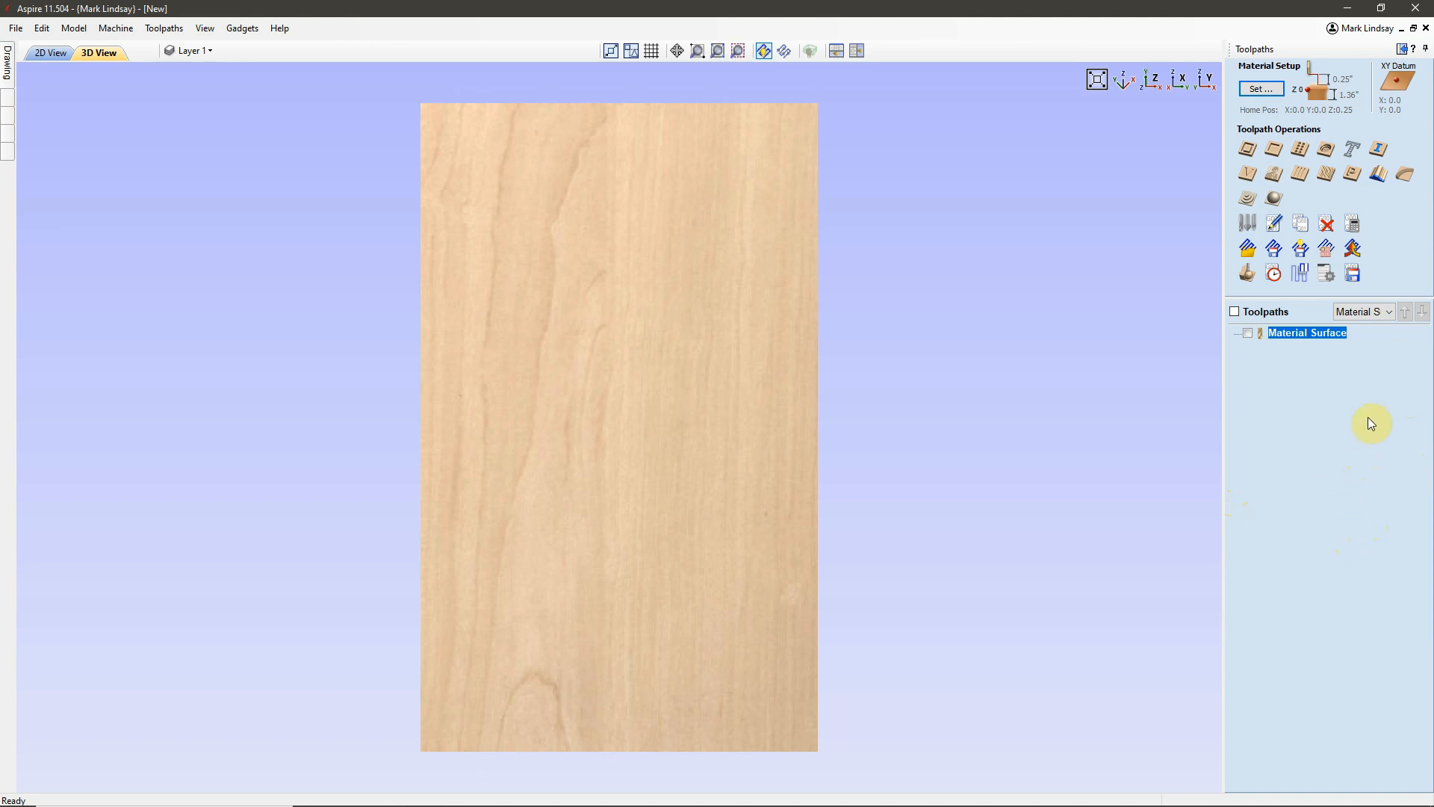
{"action": "left_click", "coordinate": [1387, 313]}
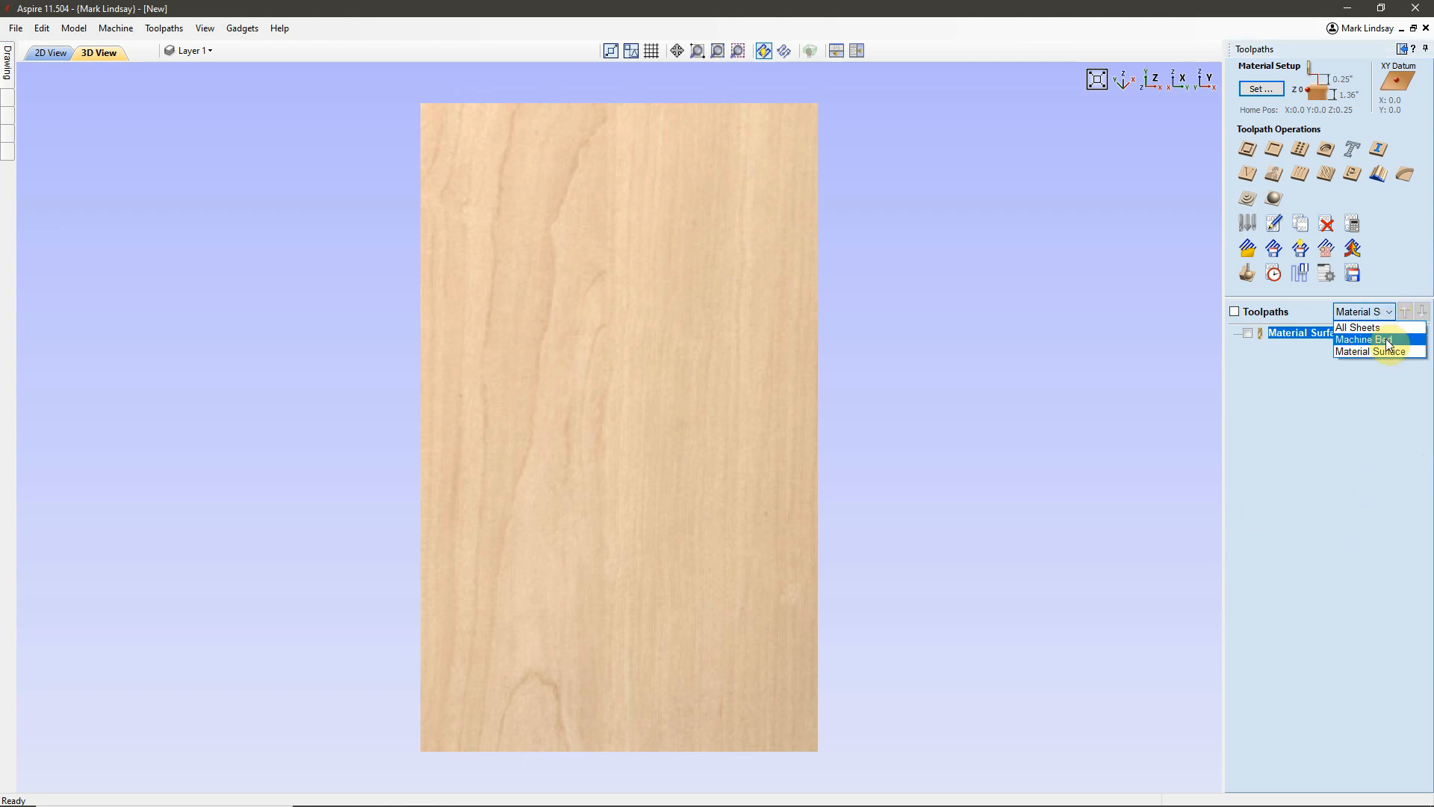
{"action": "left_click", "coordinate": [1388, 345]}
{"action": "left_click", "coordinate": [51, 53]}
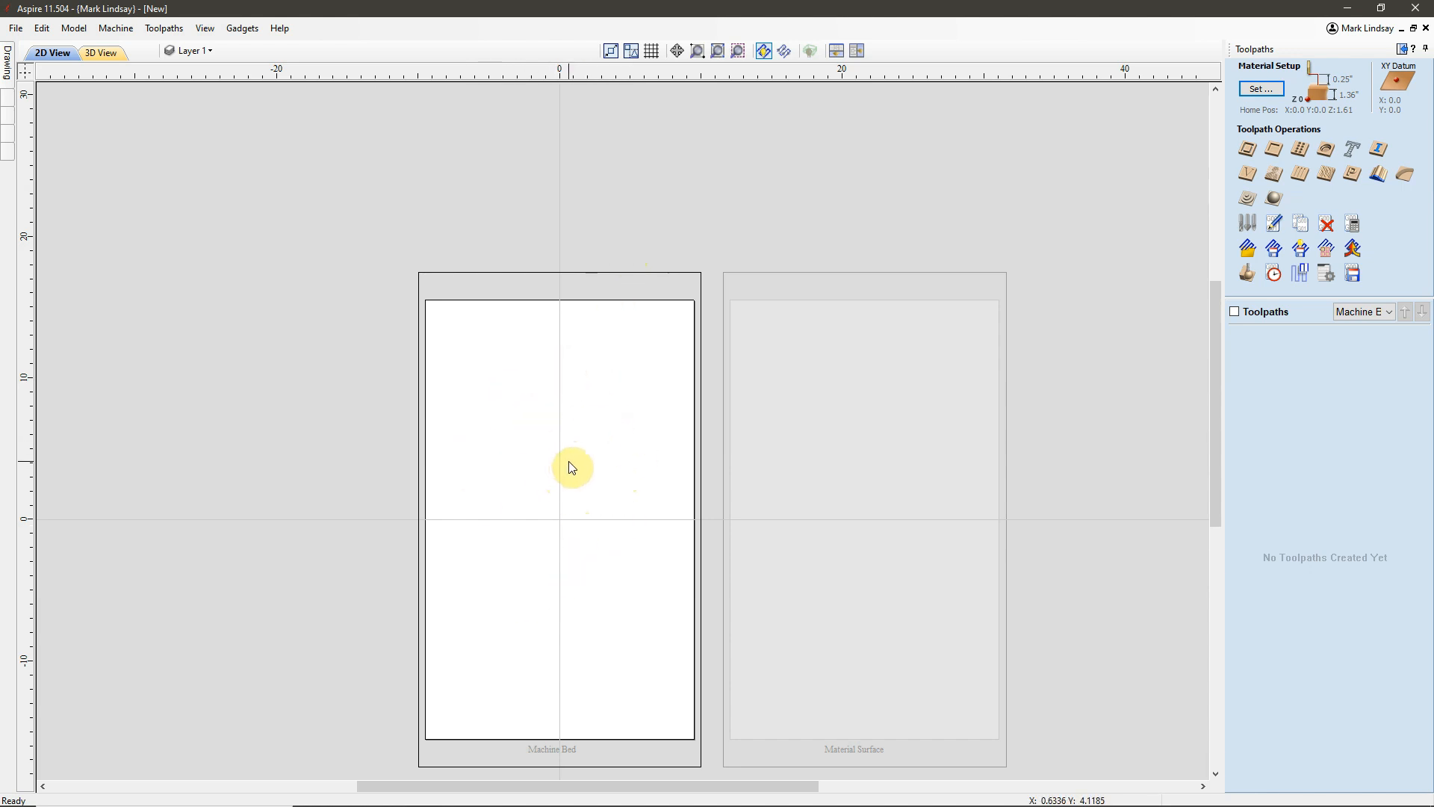
Start a Pocket toolpath on the Machine Bed sheet's outer rectangle with a cut depth of 1.36-1.125 inches.
{"action": "left_click", "coordinate": [576, 320]}
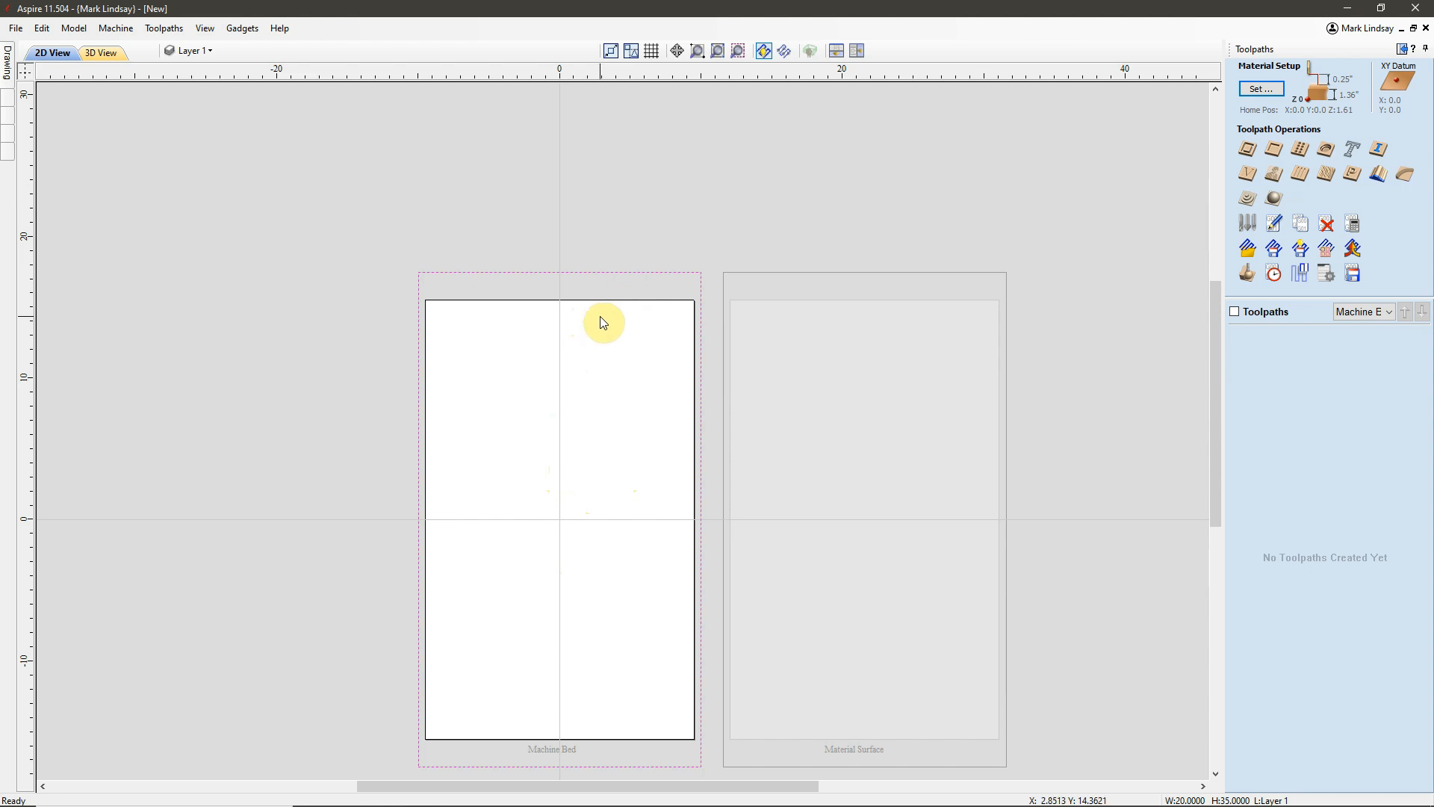
{"action": "left_click", "coordinate": [1275, 150]}
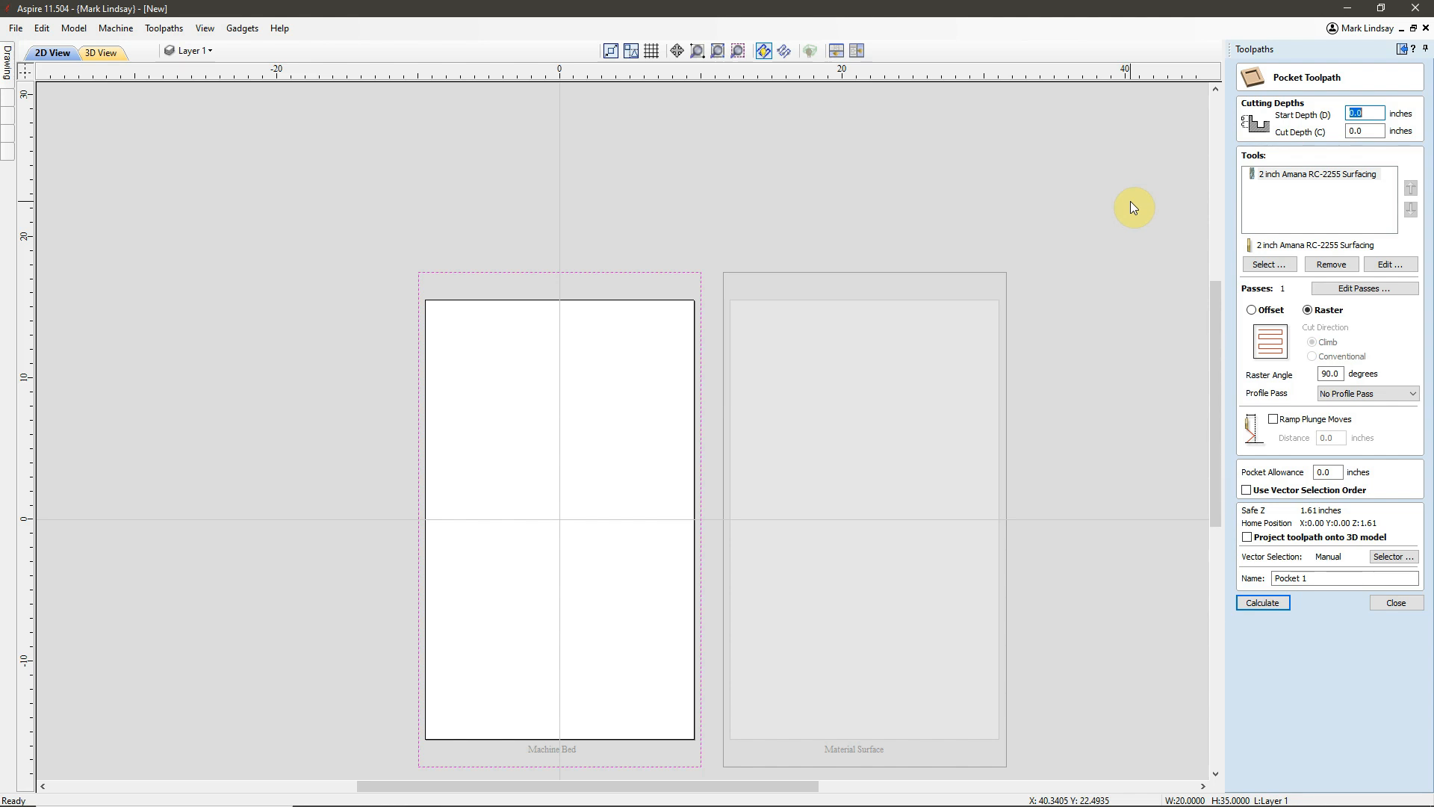
{"action": "left_click", "coordinate": [1370, 130]}
{"action": "type", "text": "1.36-1."}
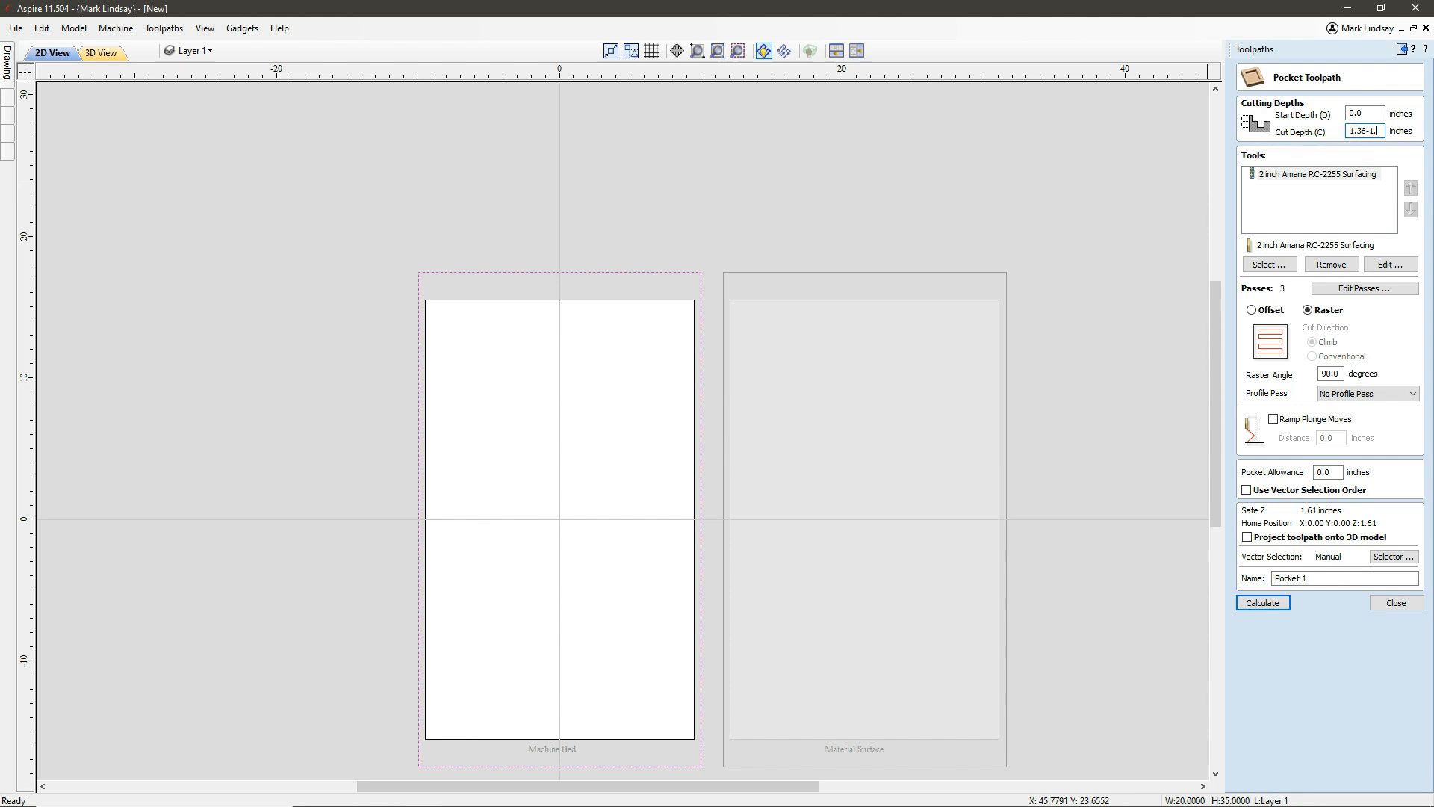
{"action": "type", "text": "125"}
{"action": "key", "text": "Return"}
Review the pass depth in the 2 inch Amana RC-2255 Surfacing tool's settings.
{"action": "left_click", "coordinate": [1320, 173]}
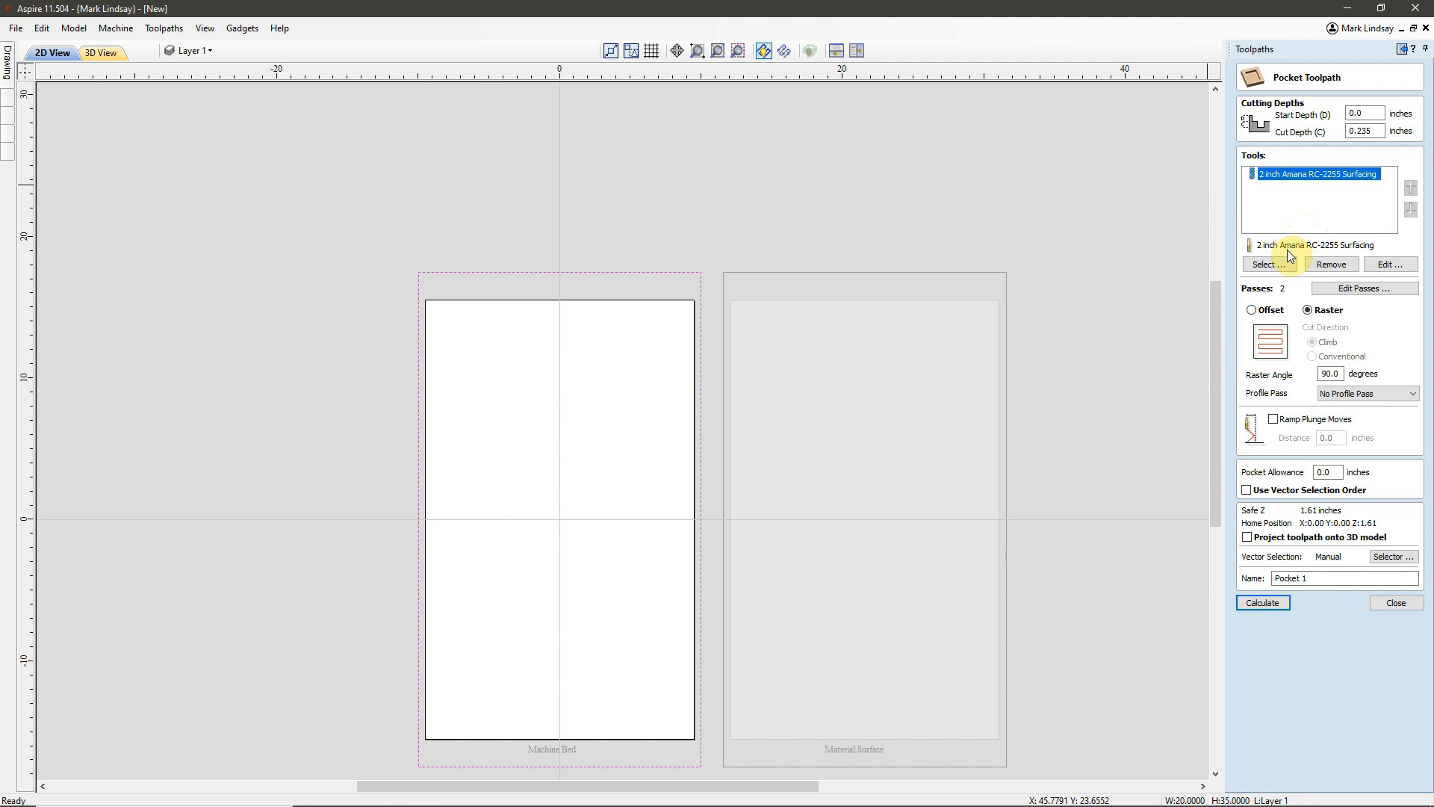
{"action": "left_click", "coordinate": [1388, 265]}
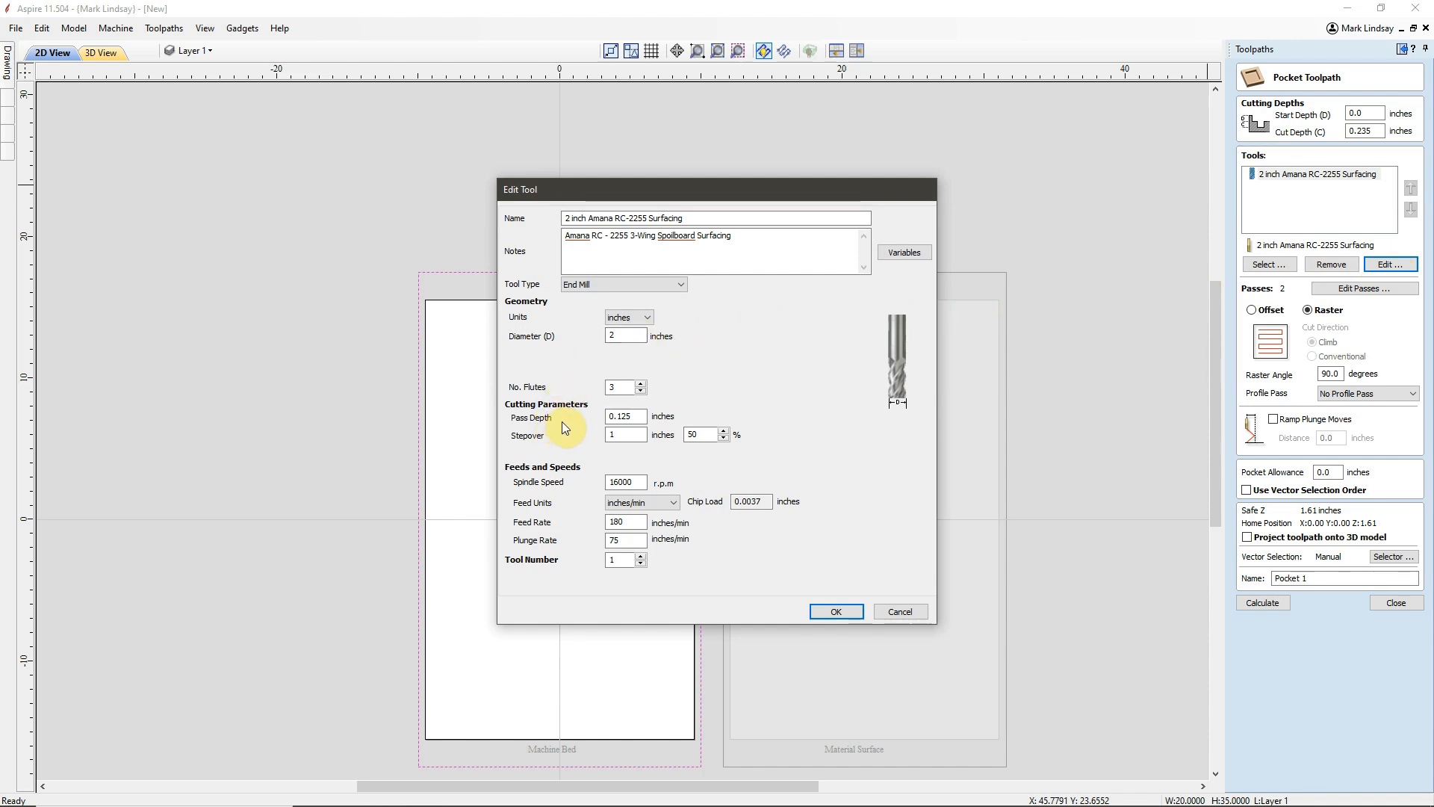
{"action": "left_click", "coordinate": [609, 416]}
{"action": "left_click", "coordinate": [836, 613]}
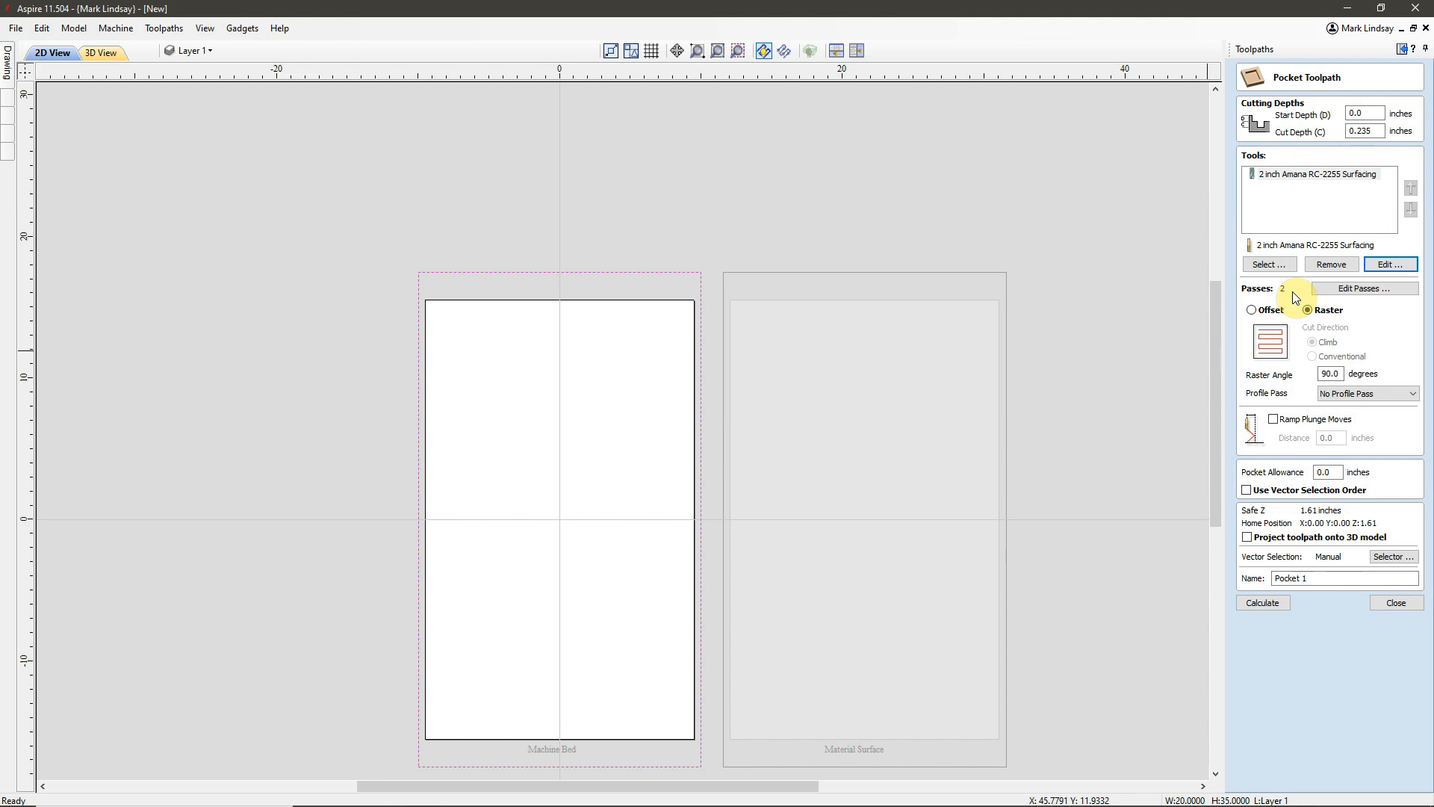
Divide the Machine Bed pocket's cutting depth into 4 passes.
{"action": "left_click", "coordinate": [1365, 288]}
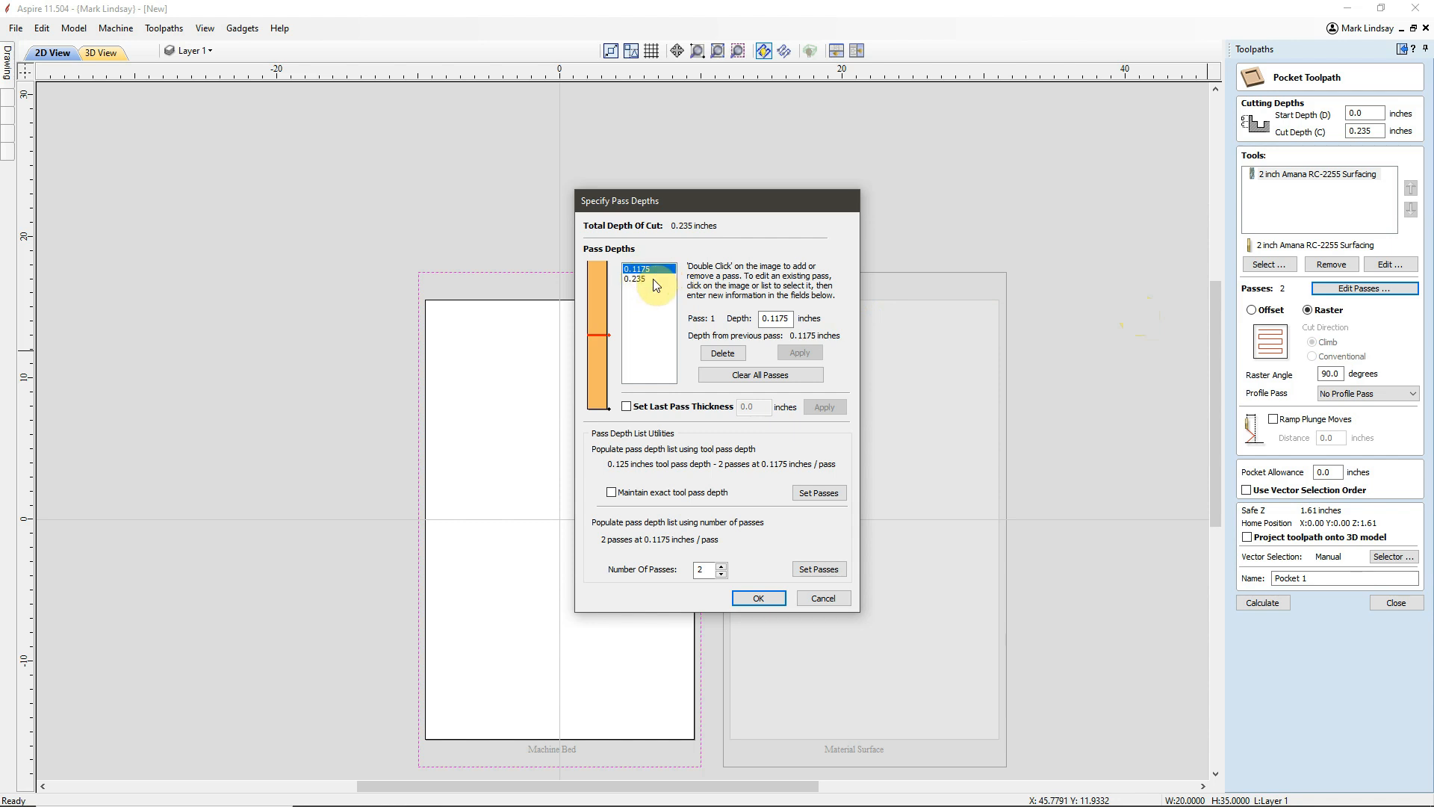
{"action": "left_click", "coordinate": [723, 565]}
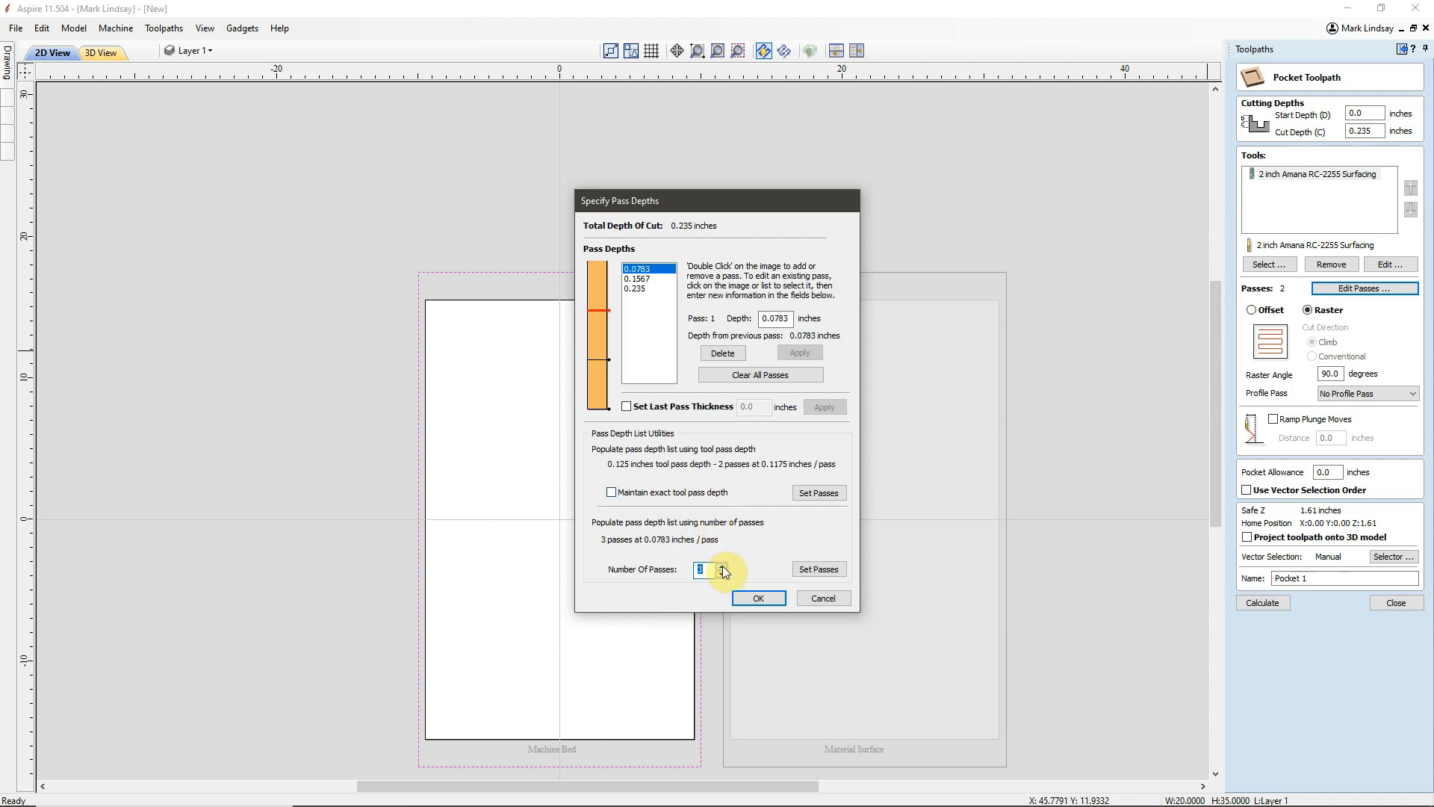
{"action": "left_click", "coordinate": [723, 566]}
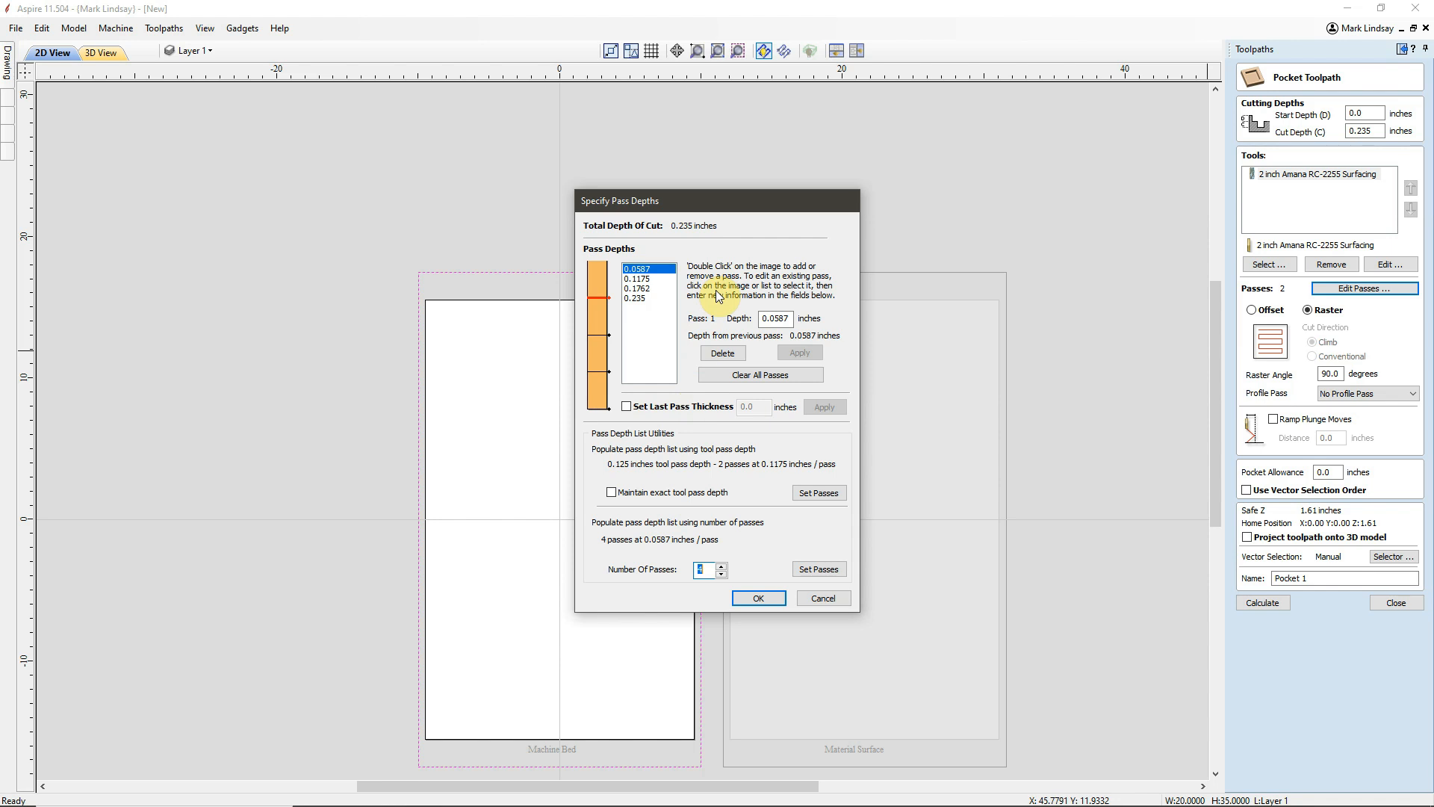
{"action": "left_click", "coordinate": [759, 597]}
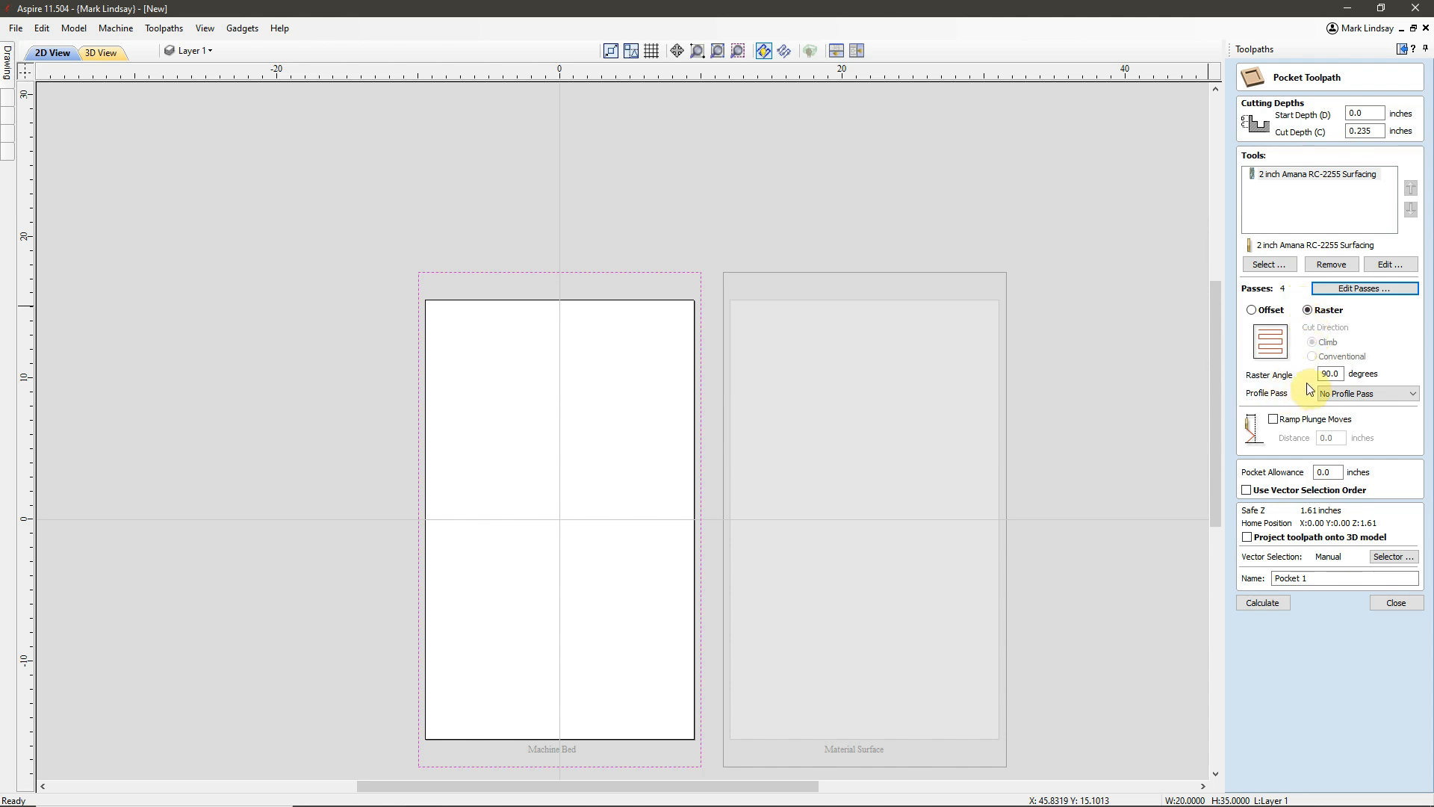
Name the pocket toolpath "Machine Bed", keeping the 90-degree raster angle, and calculate it.
{"action": "double_click", "coordinate": [1338, 373]}
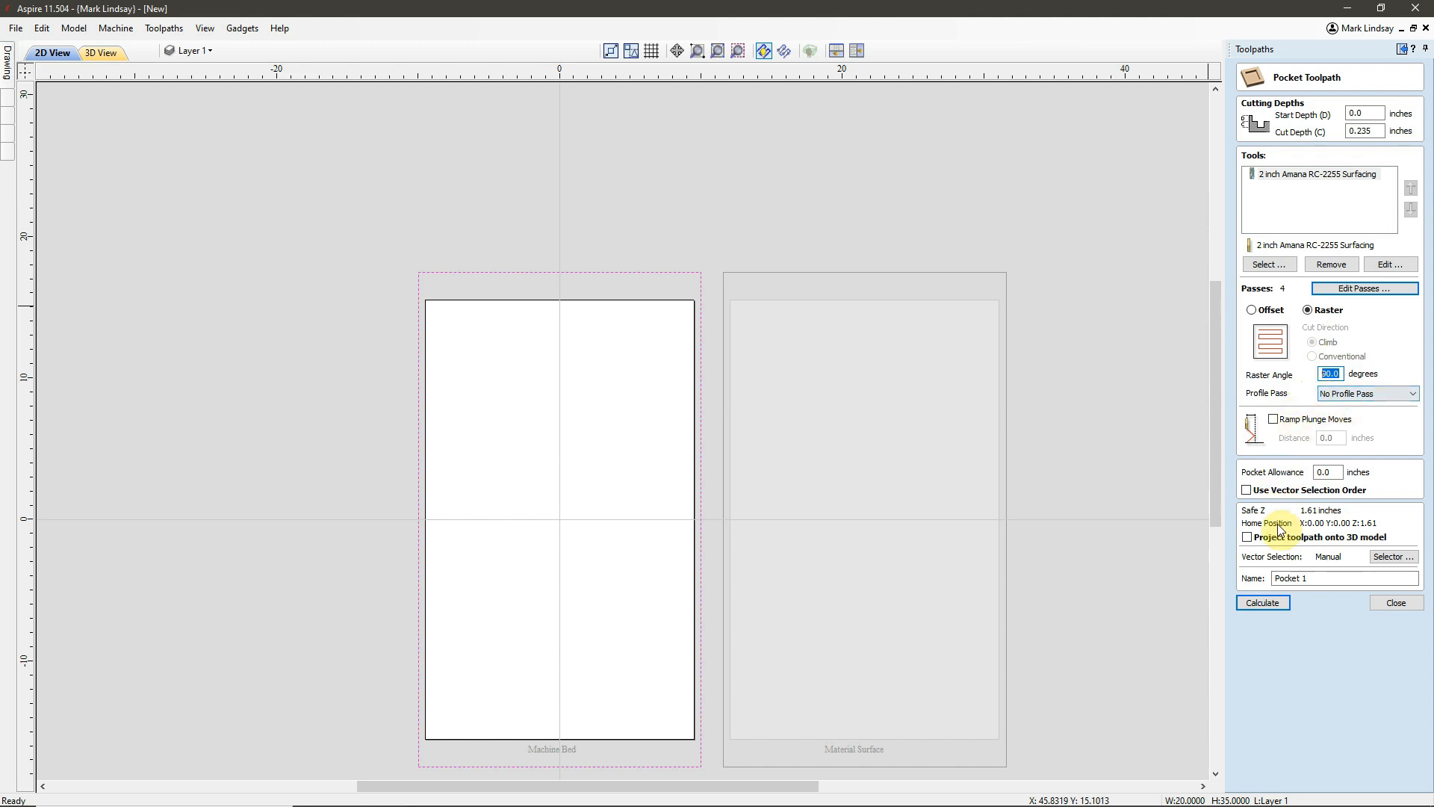
{"action": "left_click_drag", "start_coordinate": [1315, 577], "coordinate": [1268, 582]}
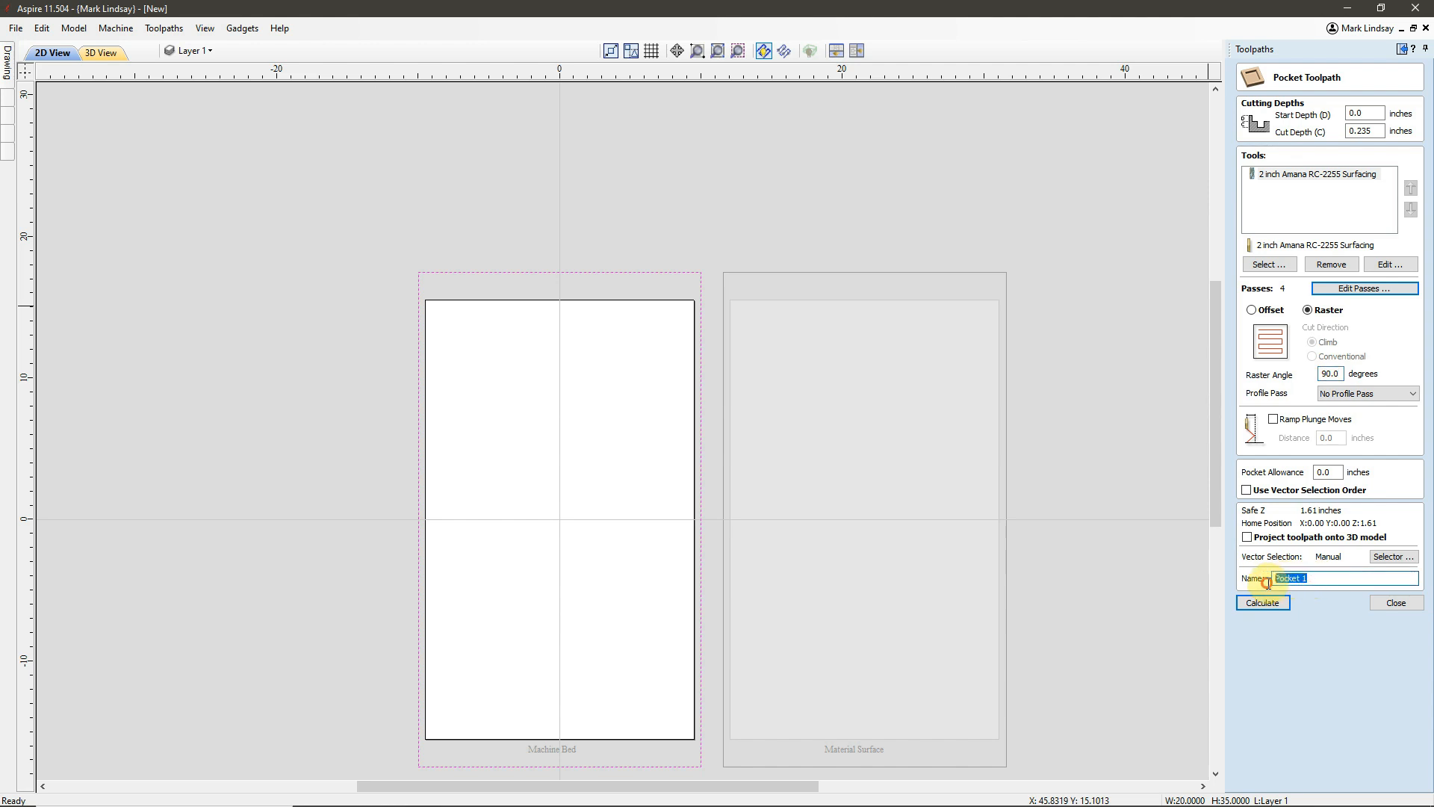
{"action": "type", "text": "Machine Bed"}
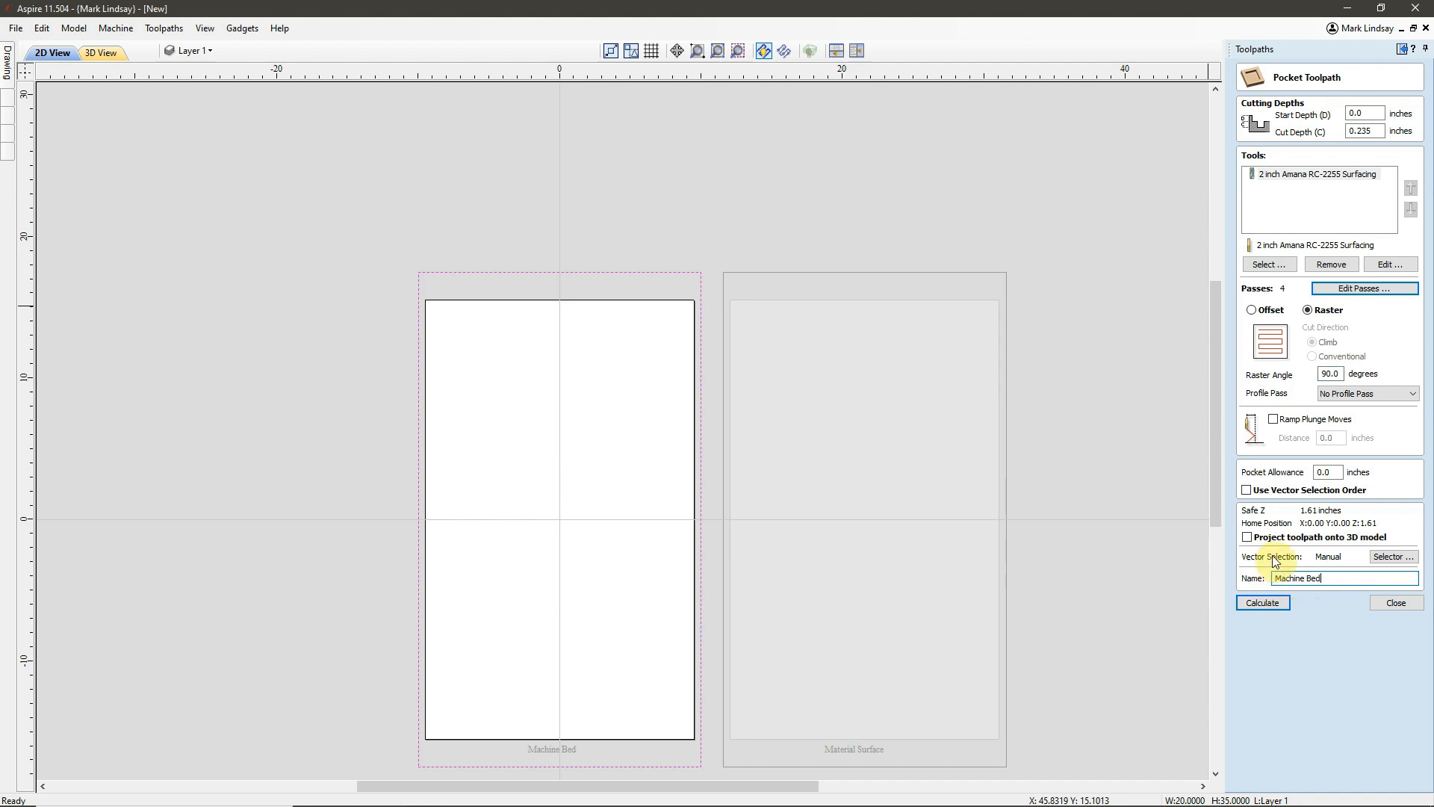
{"action": "left_click", "coordinate": [1264, 603]}
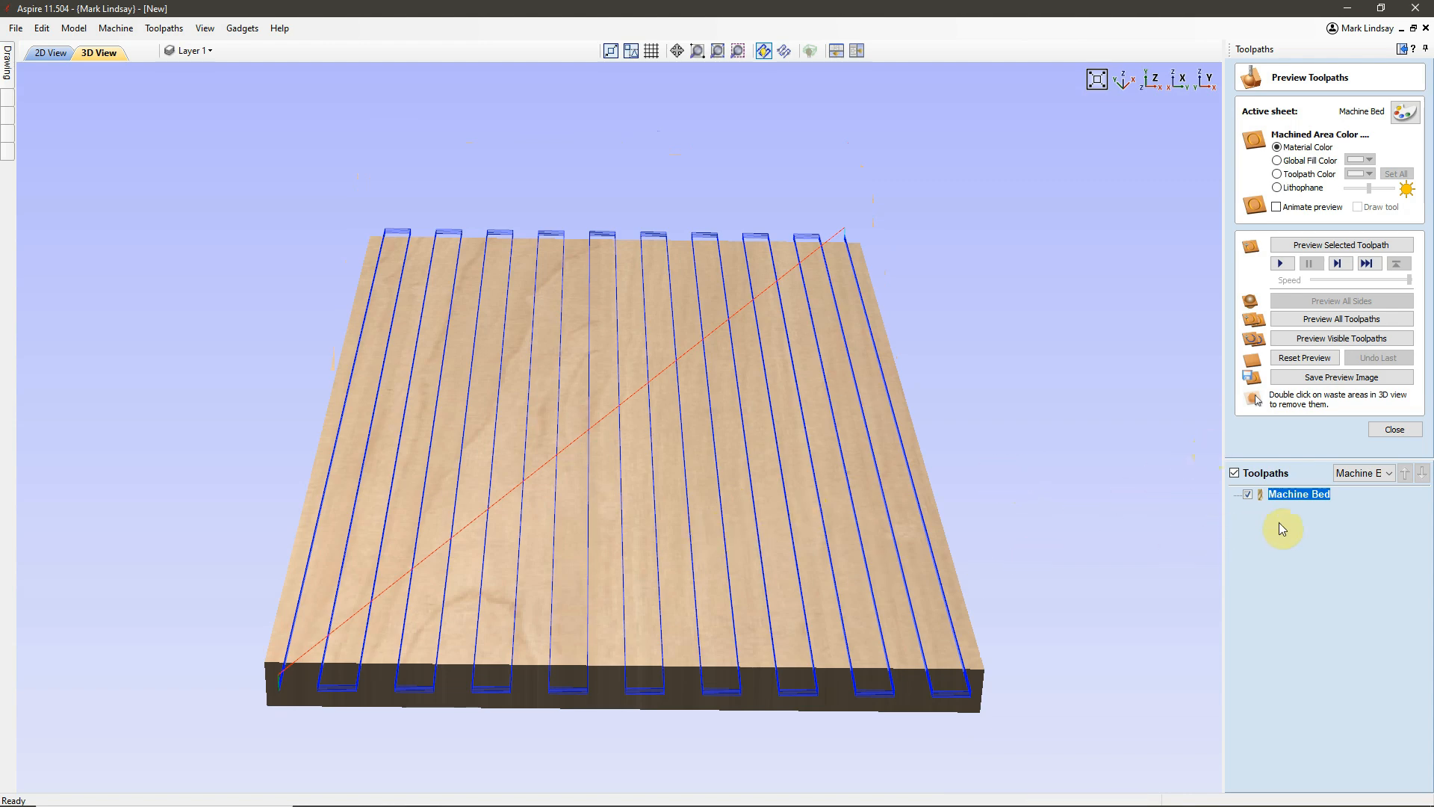
Preview the Machine Bed toolpath with the animated tool, inspect the surfaced slab in 3D from several angles, and reset the preview.
{"action": "left_click", "coordinate": [1344, 265]}
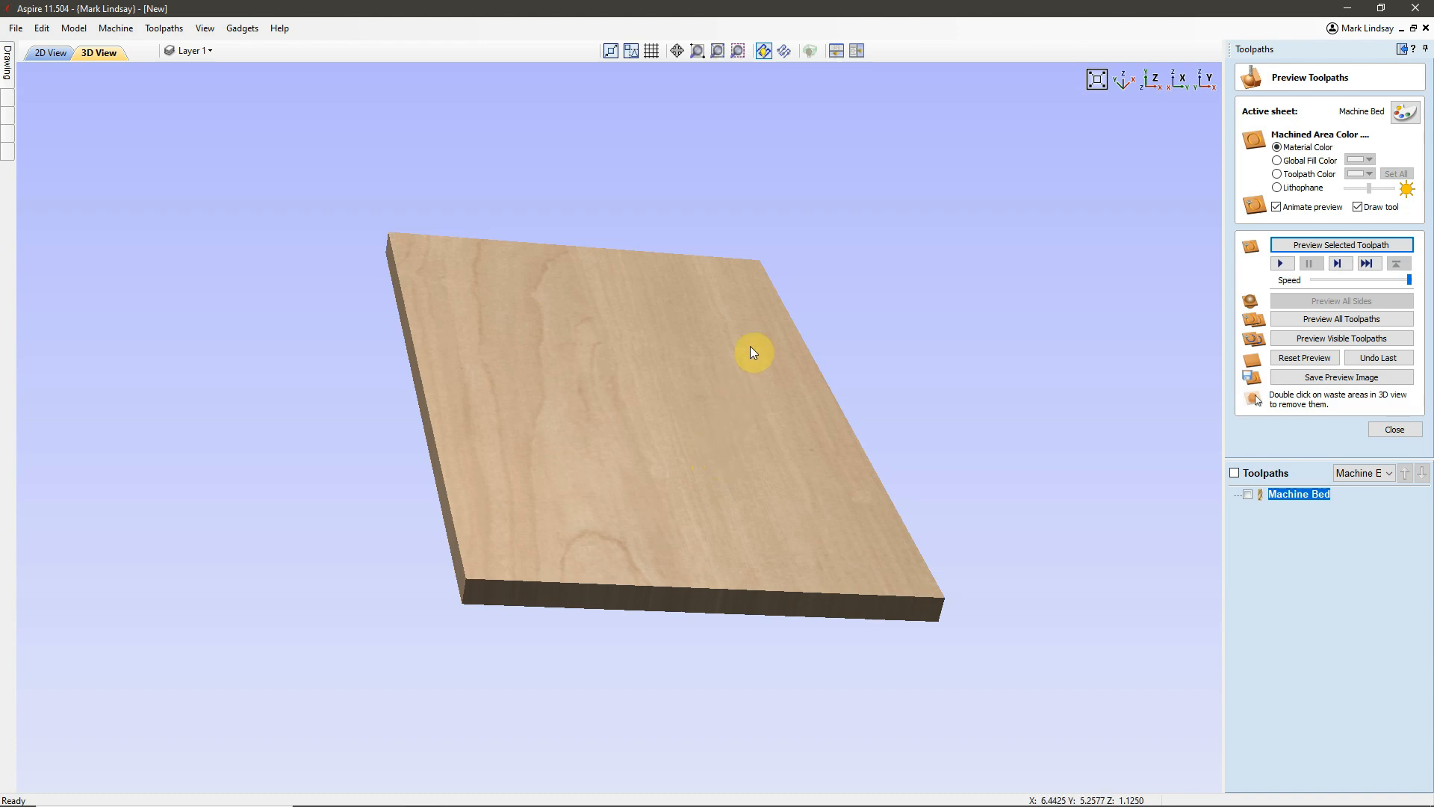
{"action": "mouse_move", "coordinate": [748, 344]}
{"action": "left_mouse_down"}
{"action": "mouse_move", "coordinate": [717, 422]}
{"action": "mouse_move", "coordinate": [643, 217]}
{"action": "mouse_move", "coordinate": [580, 276]}
{"action": "mouse_move", "coordinate": [514, 294]}
{"action": "mouse_move", "coordinate": [679, 220]}
{"action": "mouse_move", "coordinate": [684, 196]}
{"action": "mouse_move", "coordinate": [691, 213]}
{"action": "left_mouse_up"}
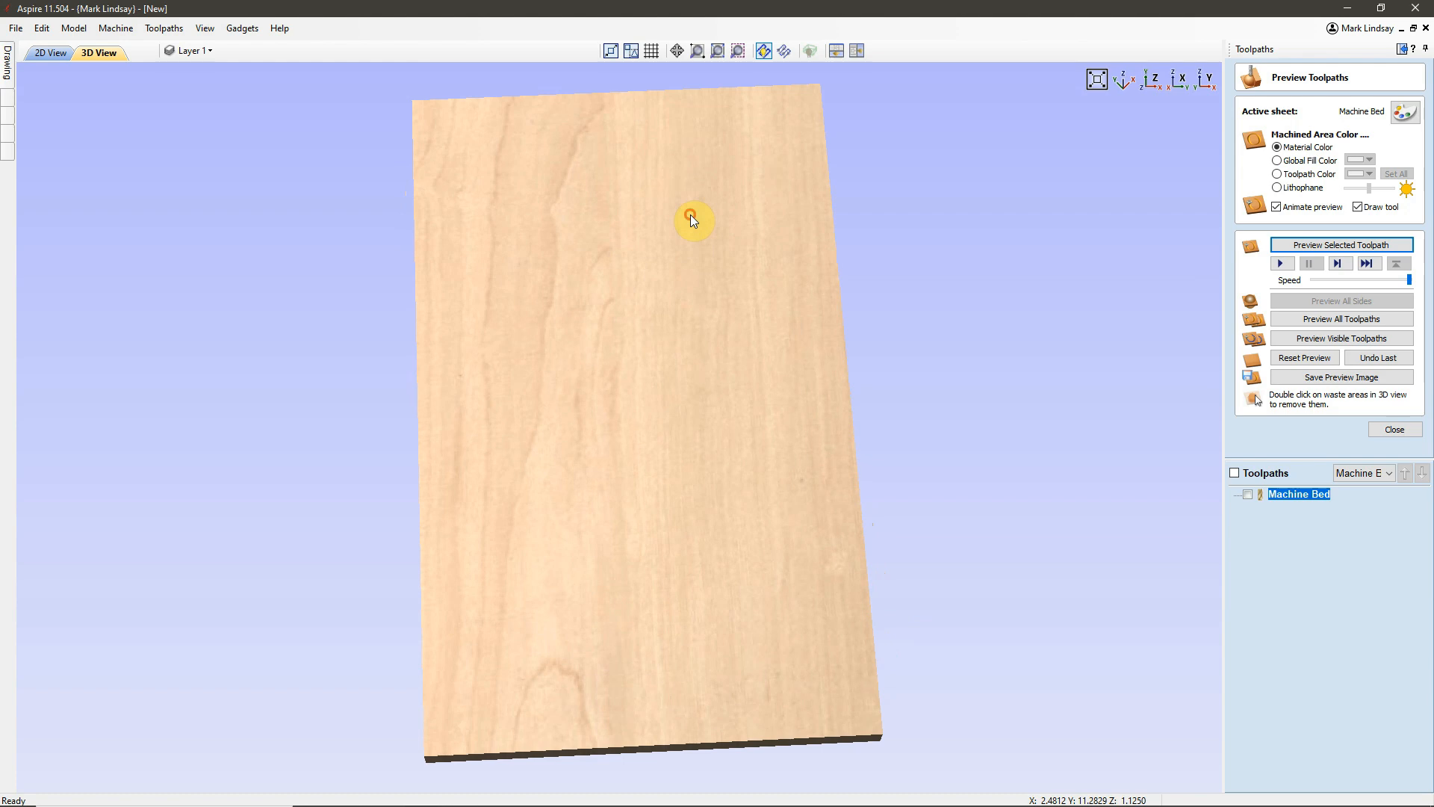
{"action": "left_click", "coordinate": [1148, 89]}
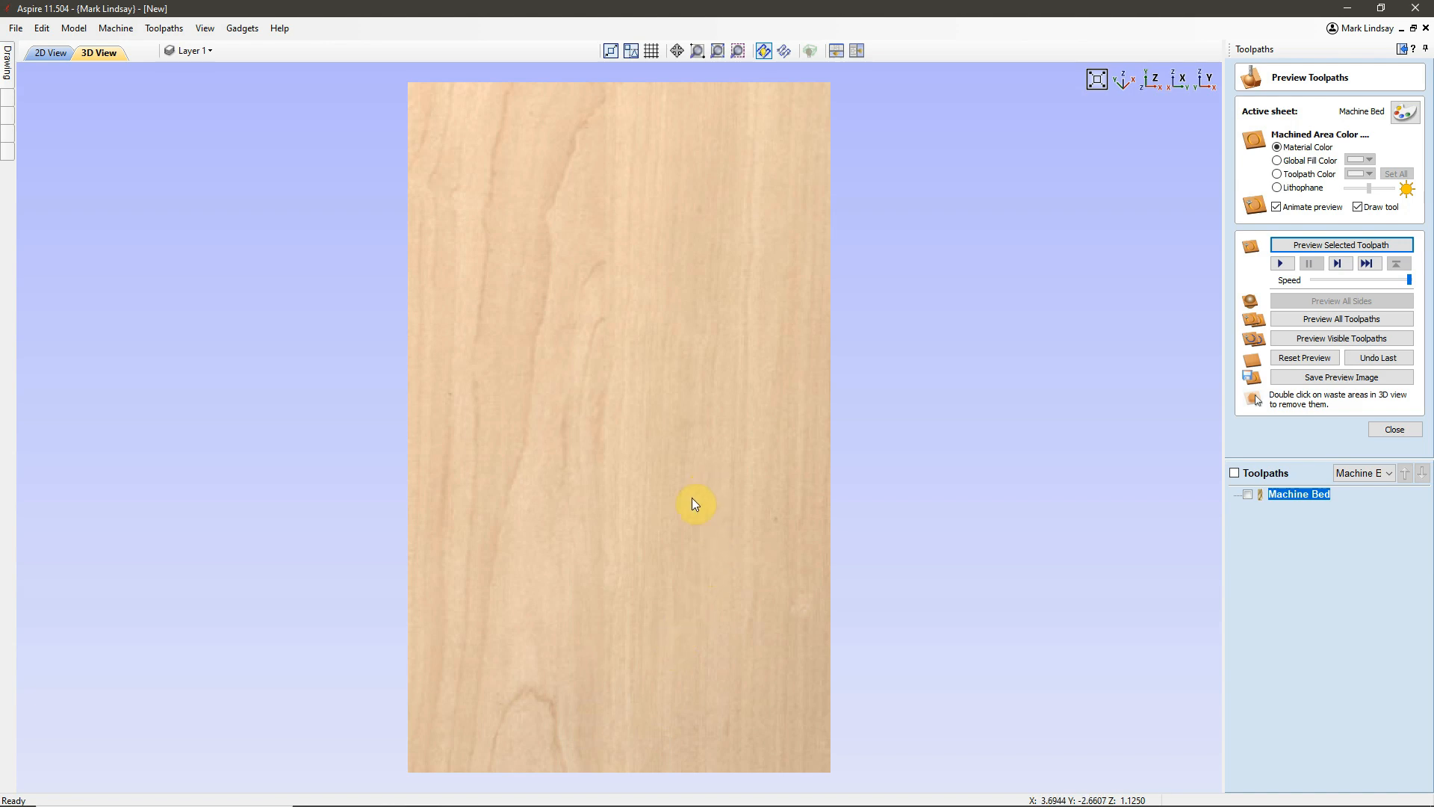
{"action": "left_click_drag", "start_coordinate": [613, 637], "coordinate": [618, 474]}
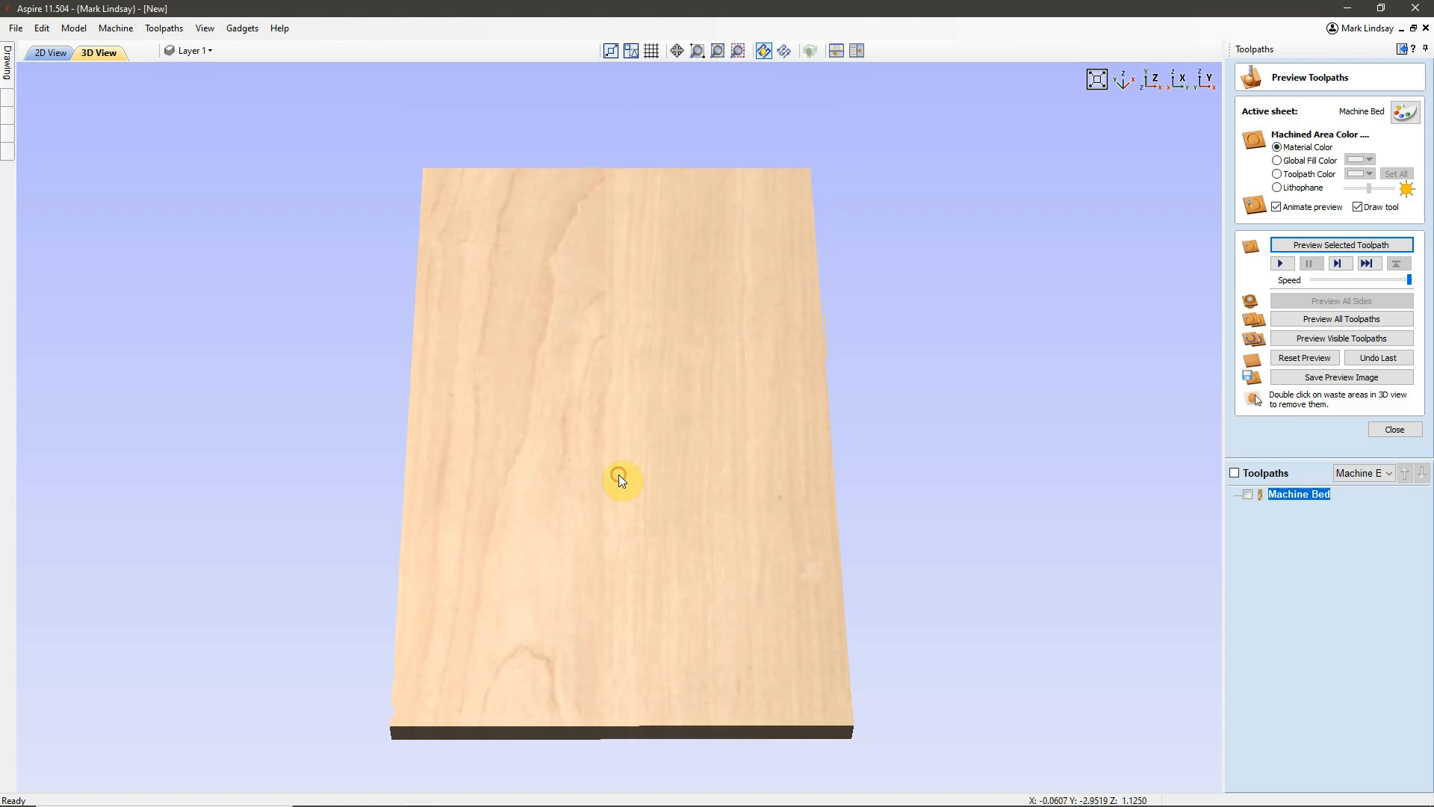
{"action": "left_click", "coordinate": [1306, 357]}
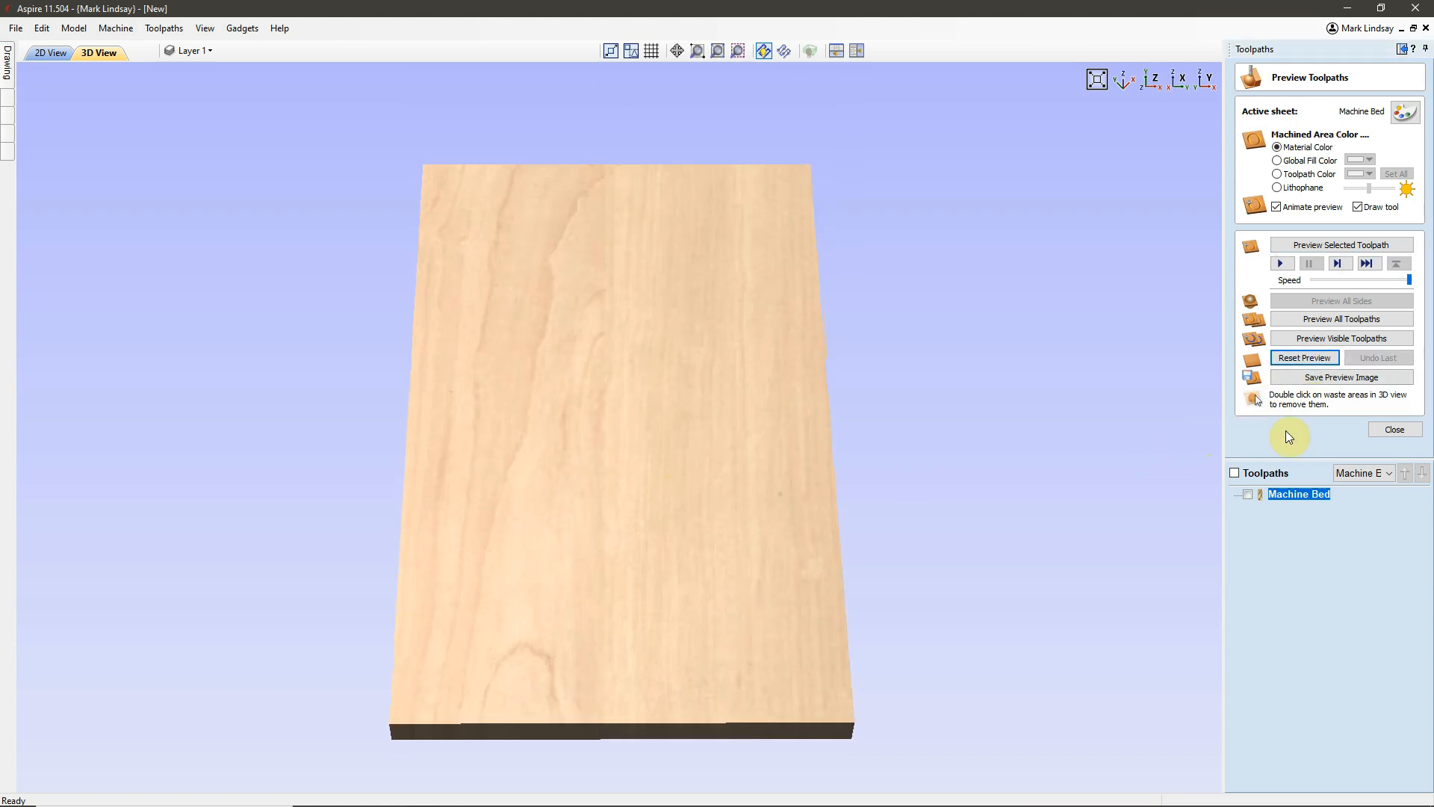
{"action": "left_click", "coordinate": [1407, 429]}
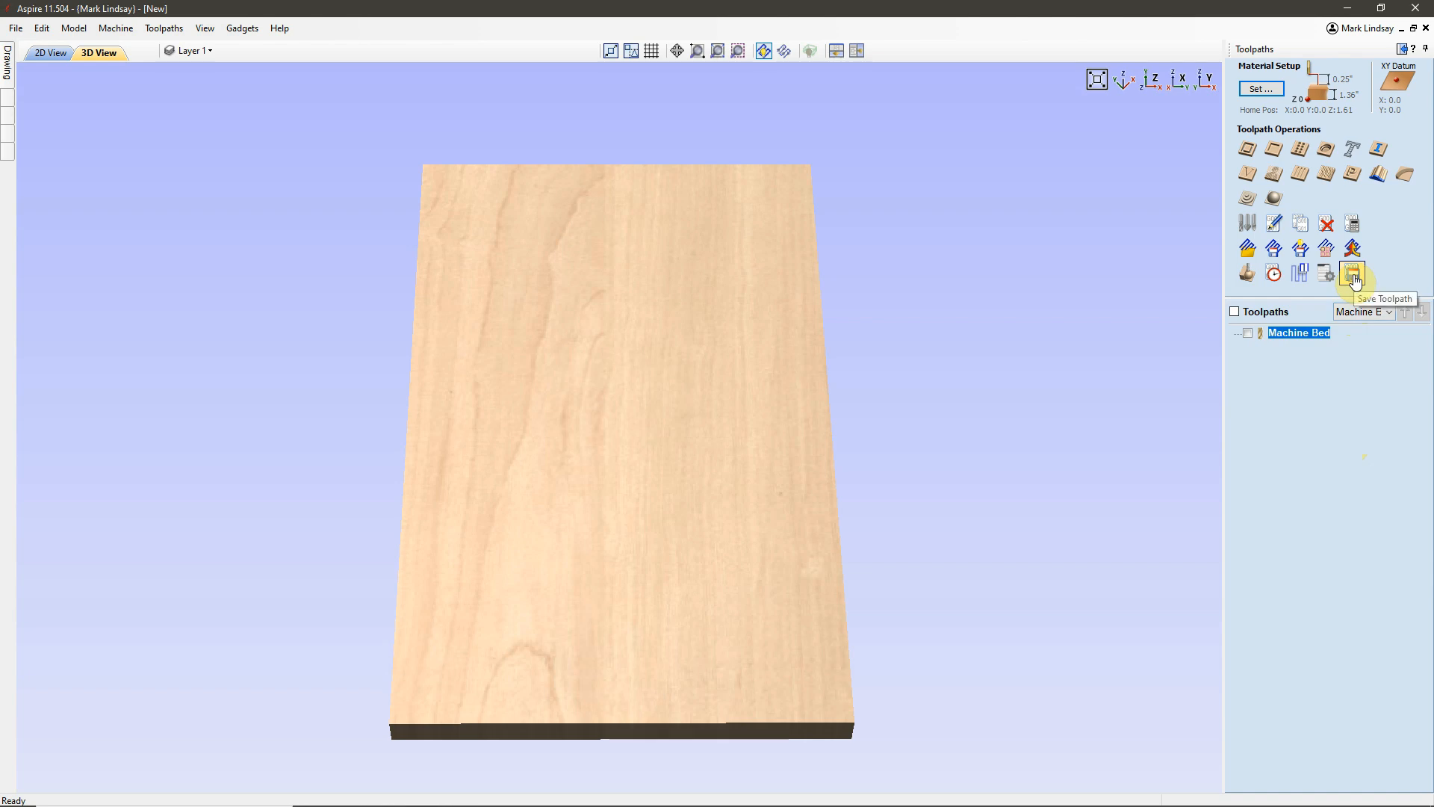
Show the Machine Bed toolpath, save it as "Doug Fir - Machine Bed.txt" in the USB drive's Surface Material folder, and hide all toolpaths.
{"action": "left_click", "coordinate": [1248, 333]}
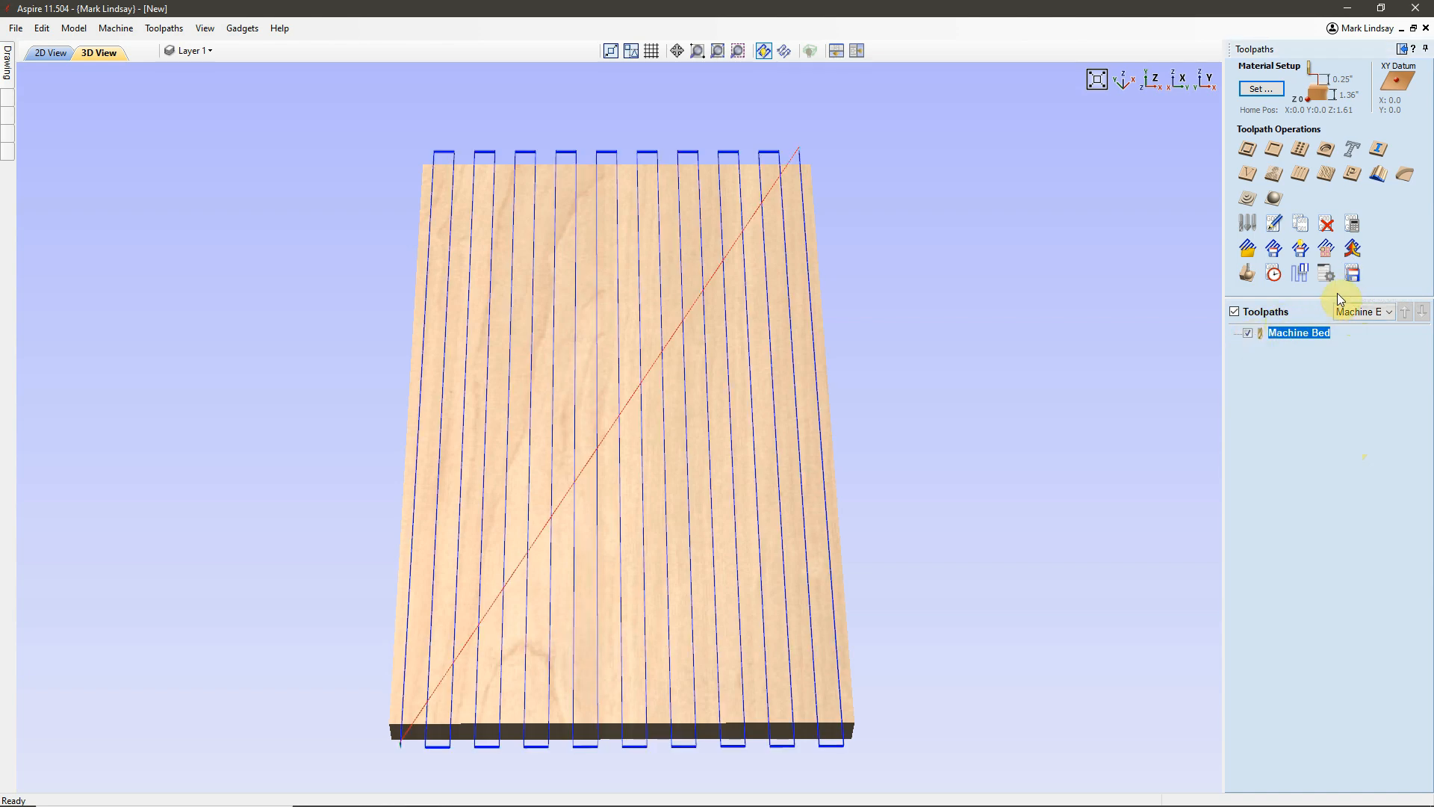
{"action": "left_click", "coordinate": [1354, 276]}
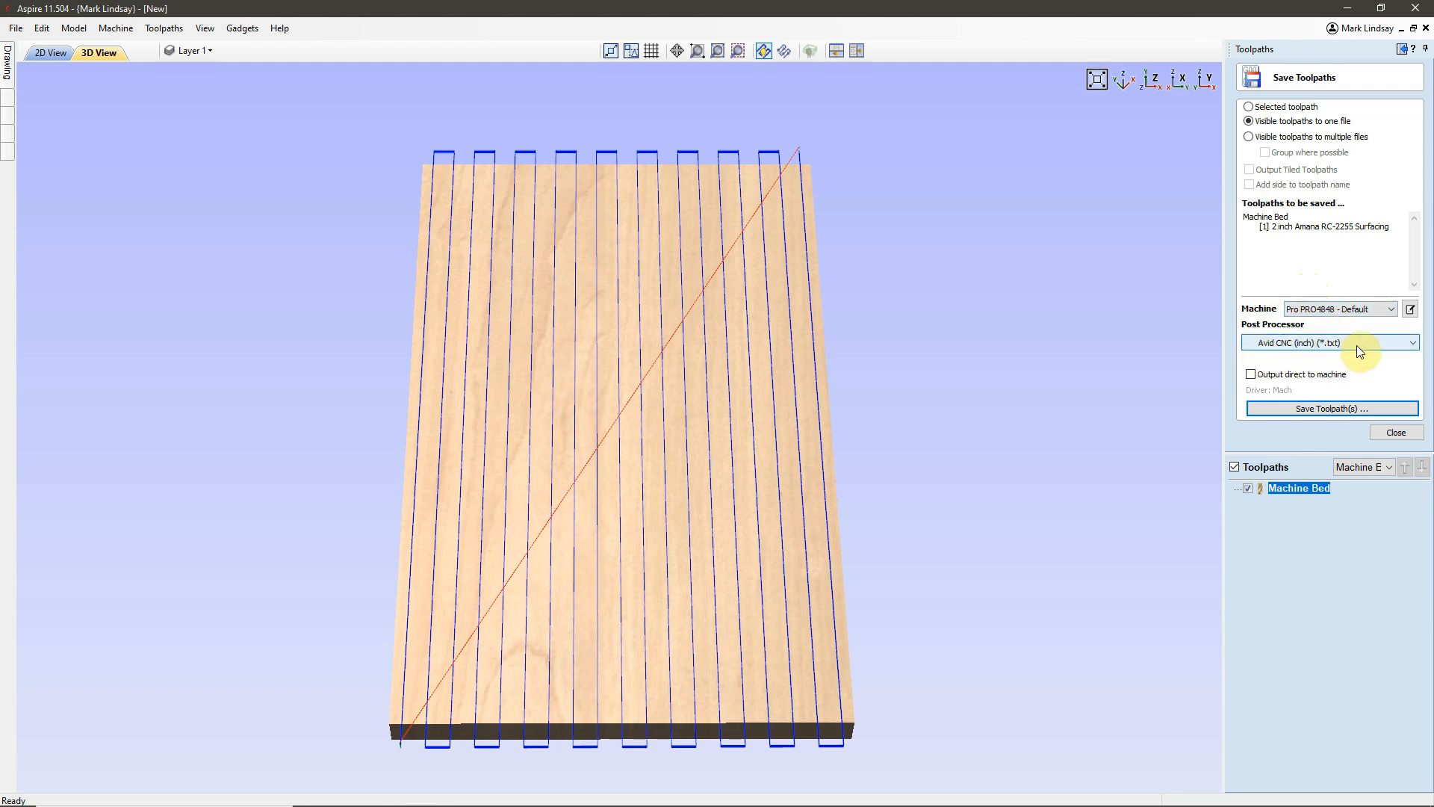
{"action": "left_click", "coordinate": [1311, 410]}
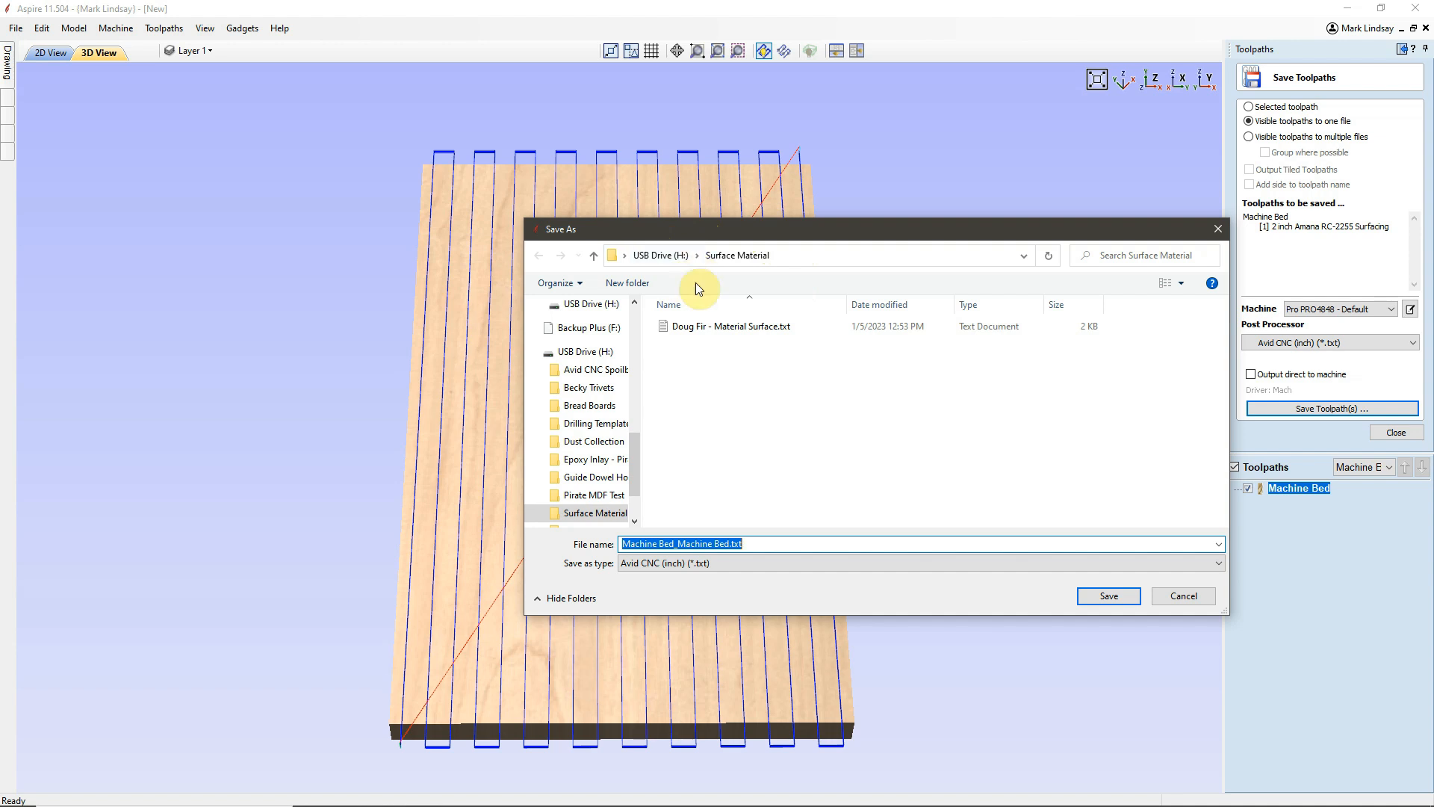
{"action": "left_click", "coordinate": [677, 544]}
{"action": "left_click_drag", "start_coordinate": [677, 544], "coordinate": [622, 544]}
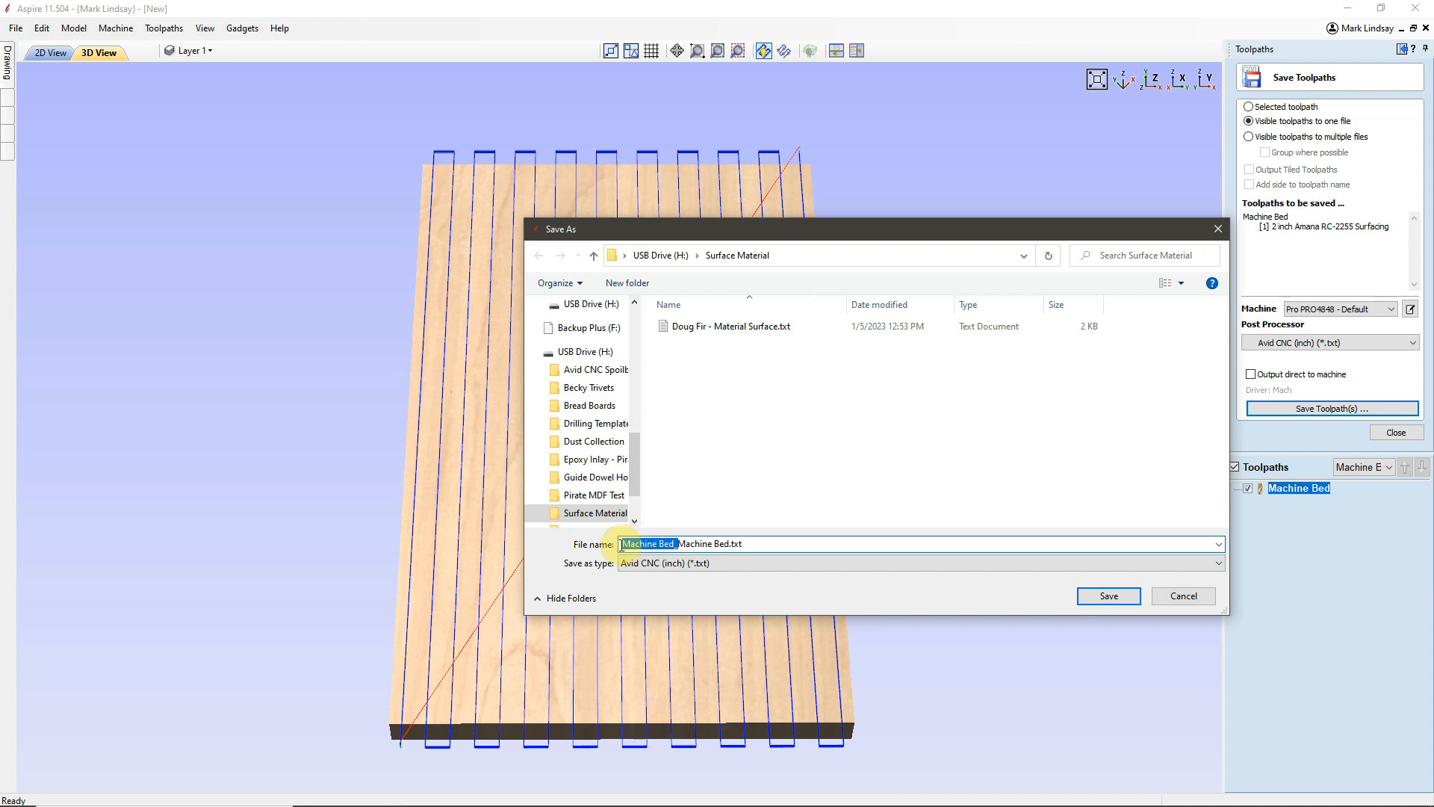
{"action": "type", "text": "Doug F"}
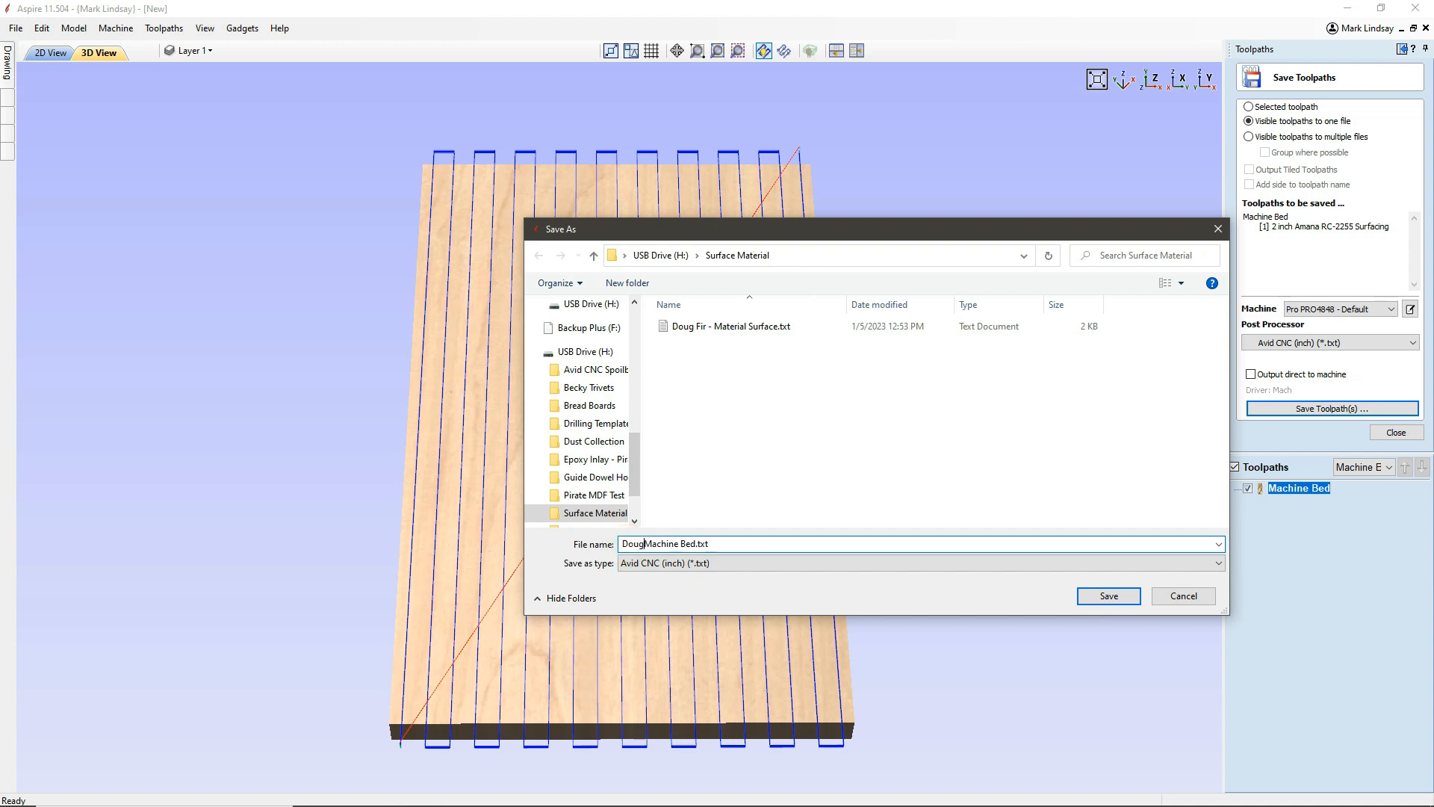
{"action": "type", "text": "ir -"}
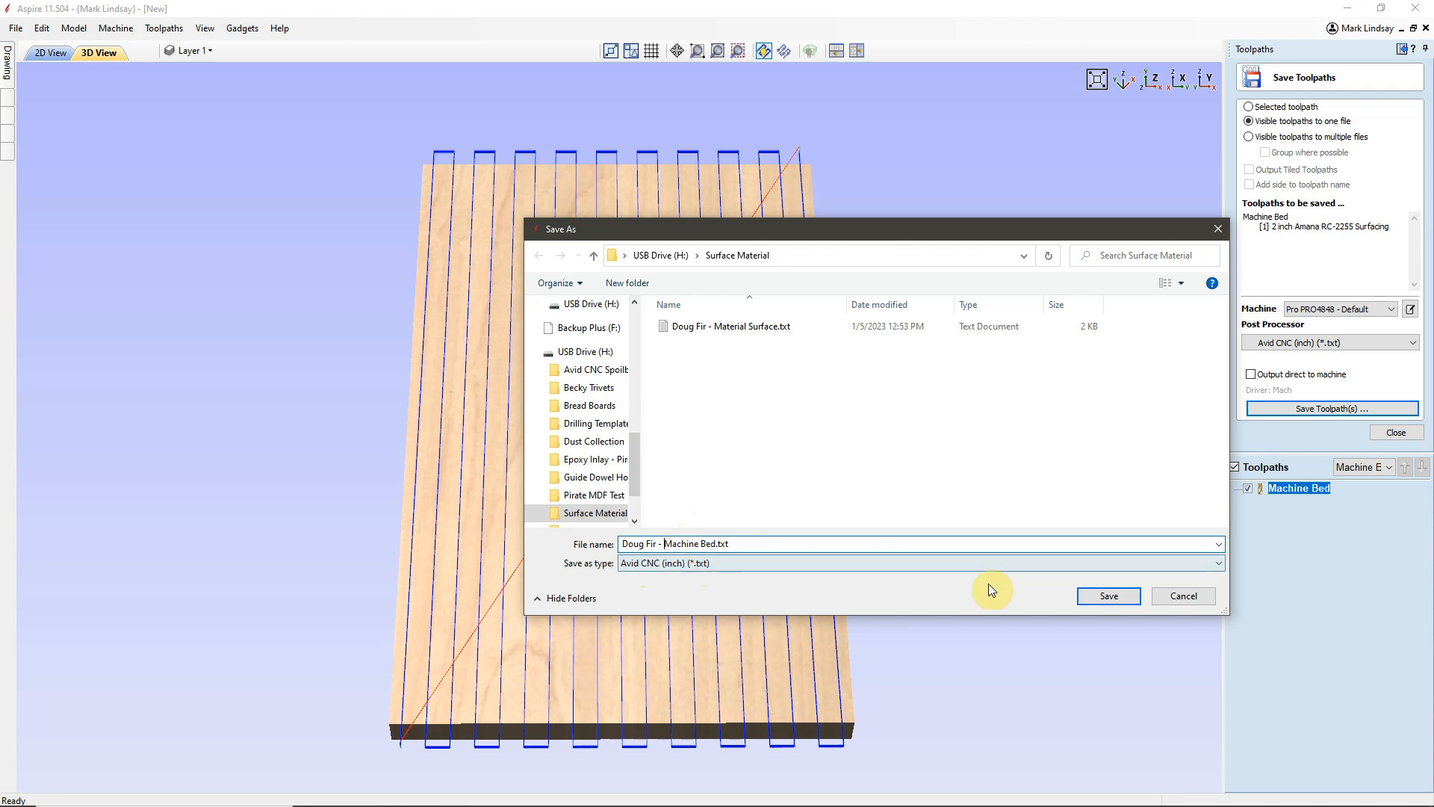
{"action": "left_click", "coordinate": [1108, 597]}
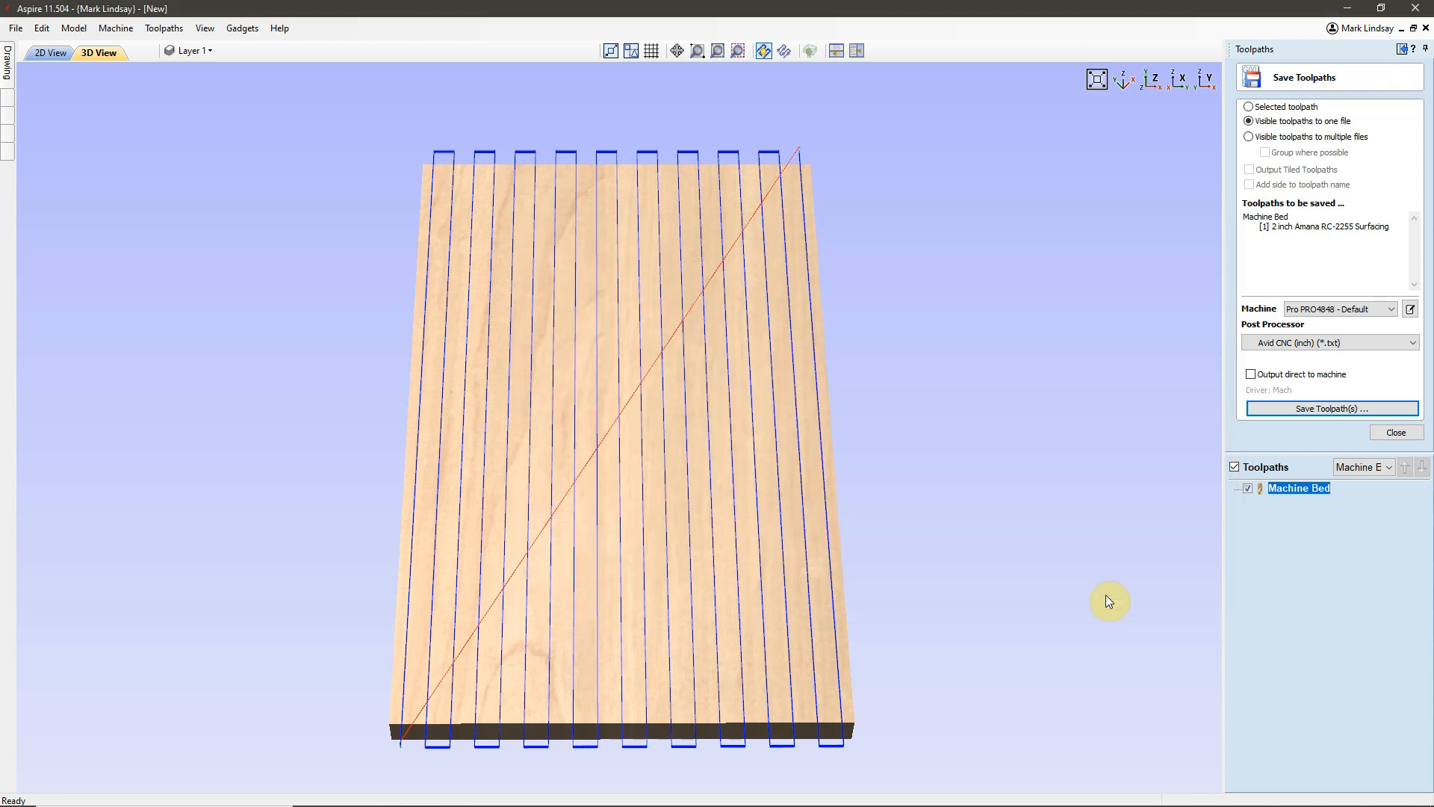
{"action": "left_click", "coordinate": [1396, 432]}
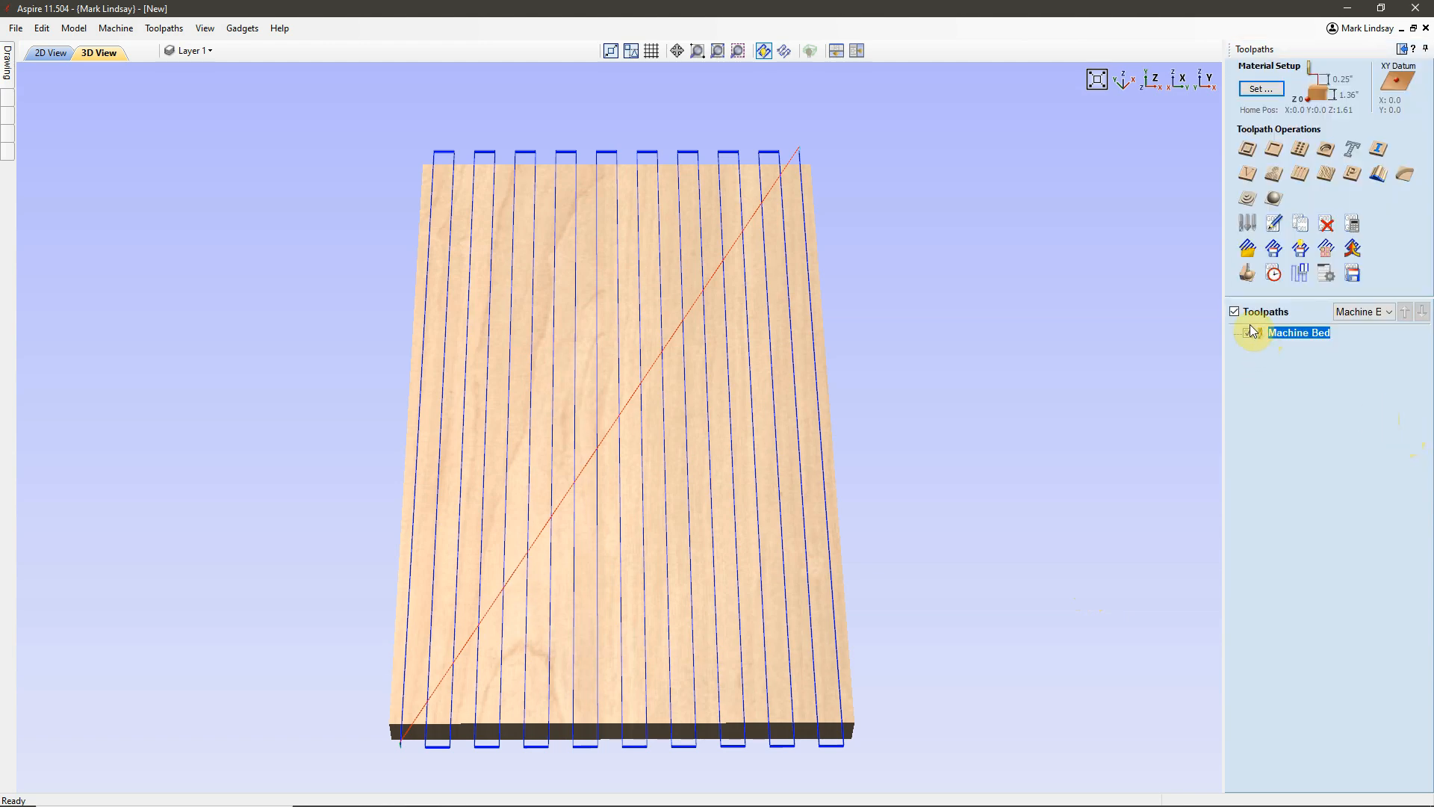
{"action": "left_click", "coordinate": [1235, 311]}
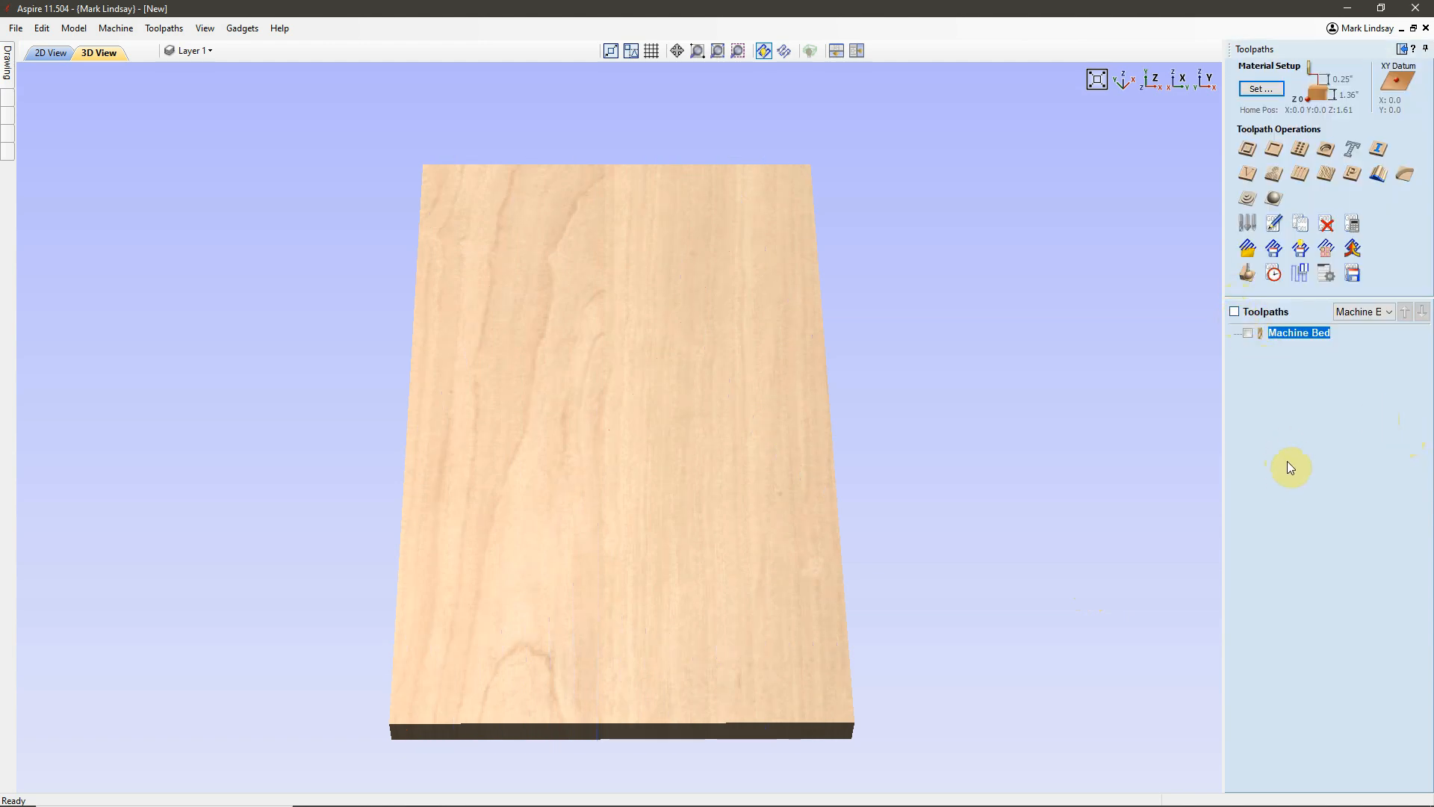